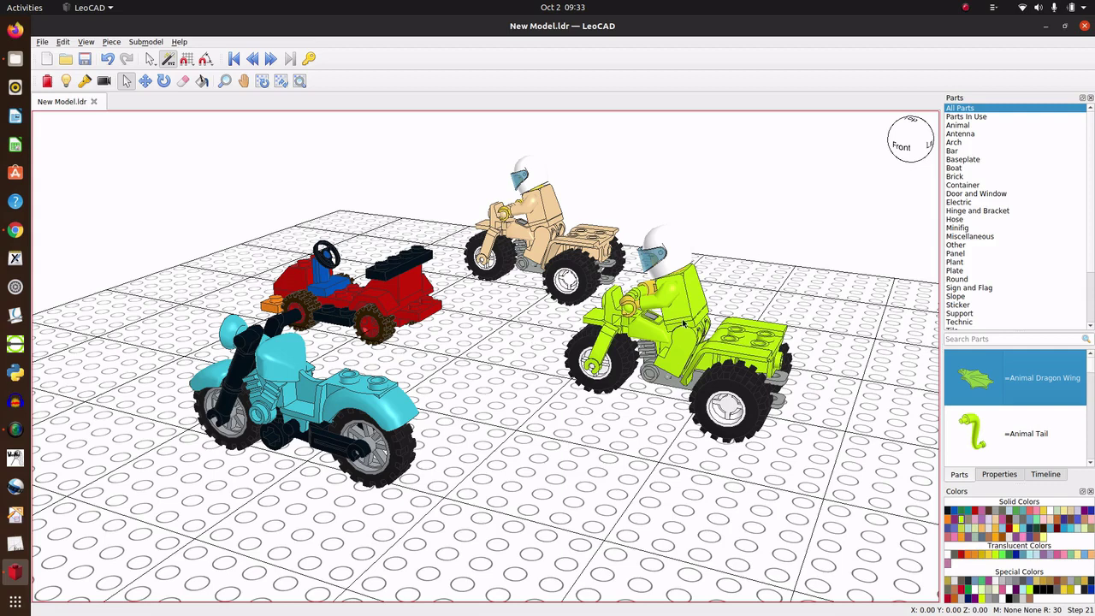
- Switch to Chrome, which shows the LeoCAD website's screenshots section
click(16, 231)
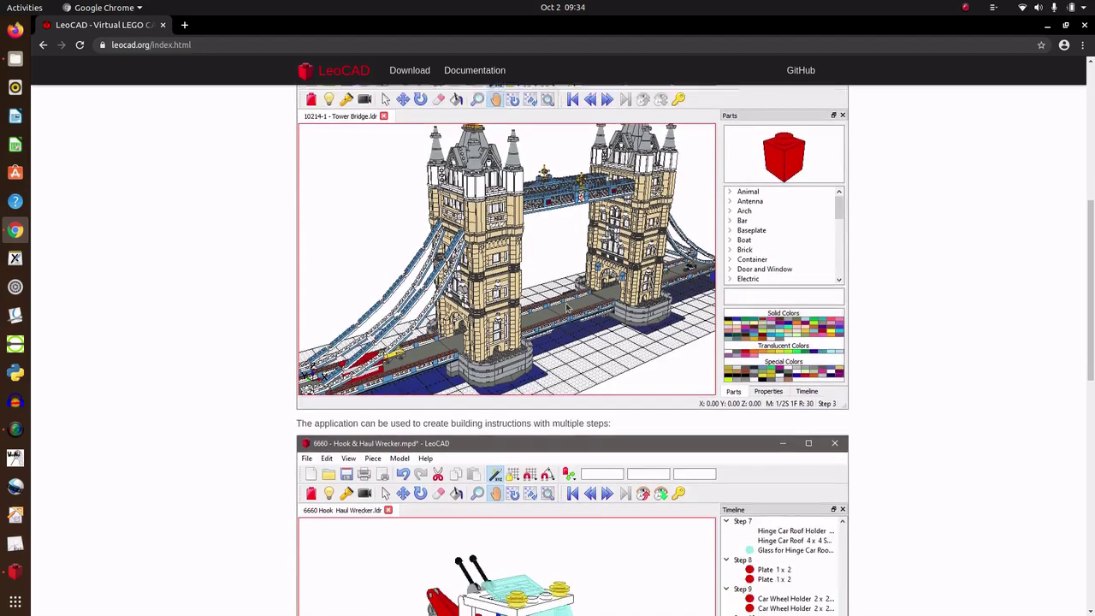
- Look through the home page screenshots, then go to the Downloads page for Windows, Linux and macOS
scroll(565, 308, down, 3)
scroll(566, 308, down, 3)
scroll(567, 308, down, 1)
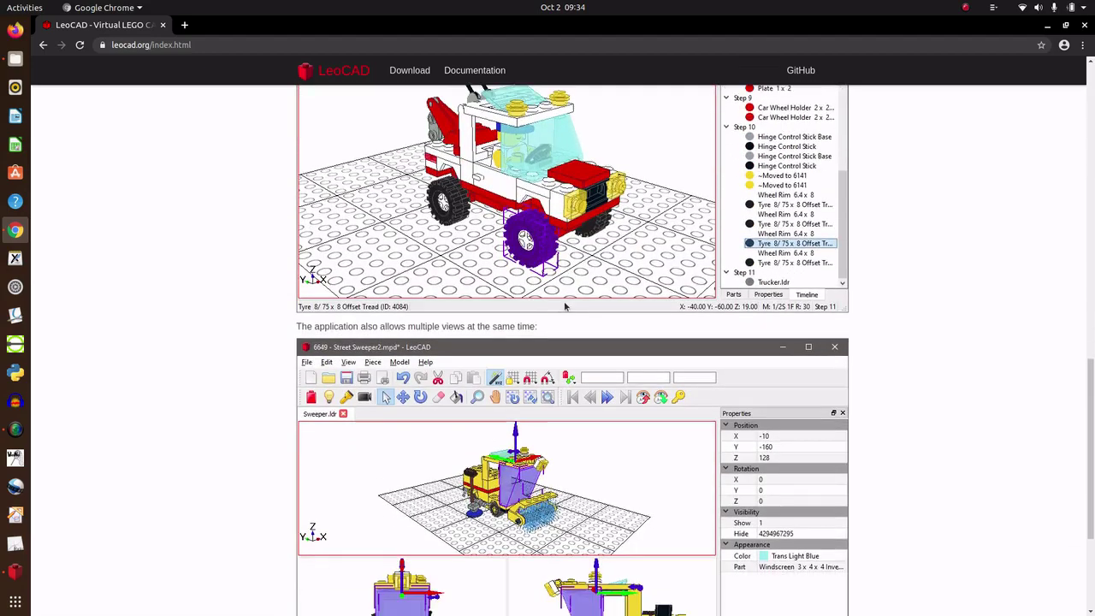
scroll(568, 308, down, 2)
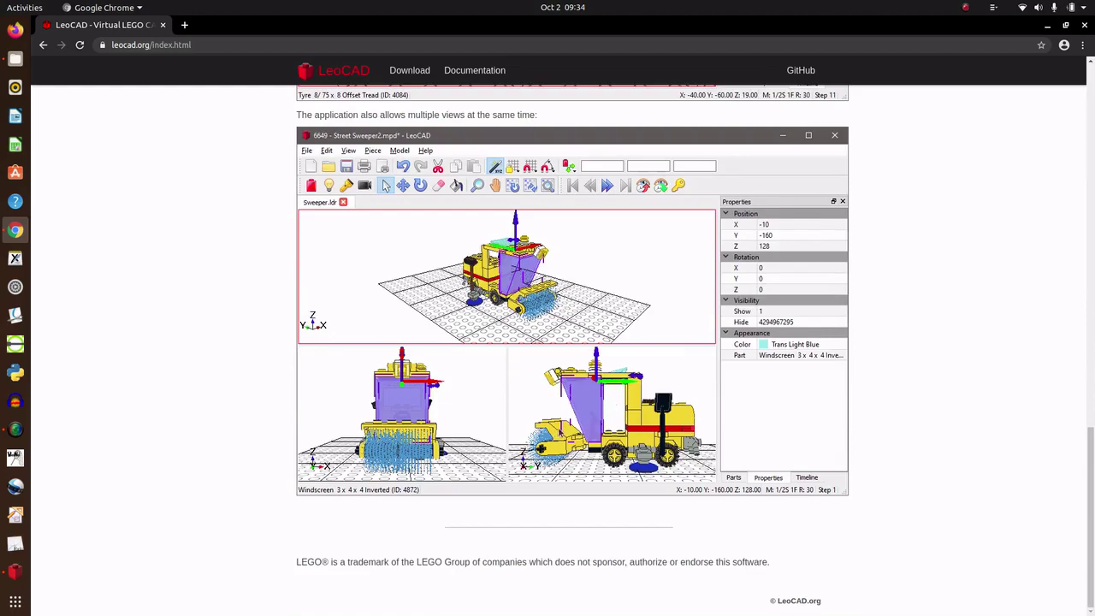
scroll(558, 440, up, 1)
scroll(558, 440, up, 2)
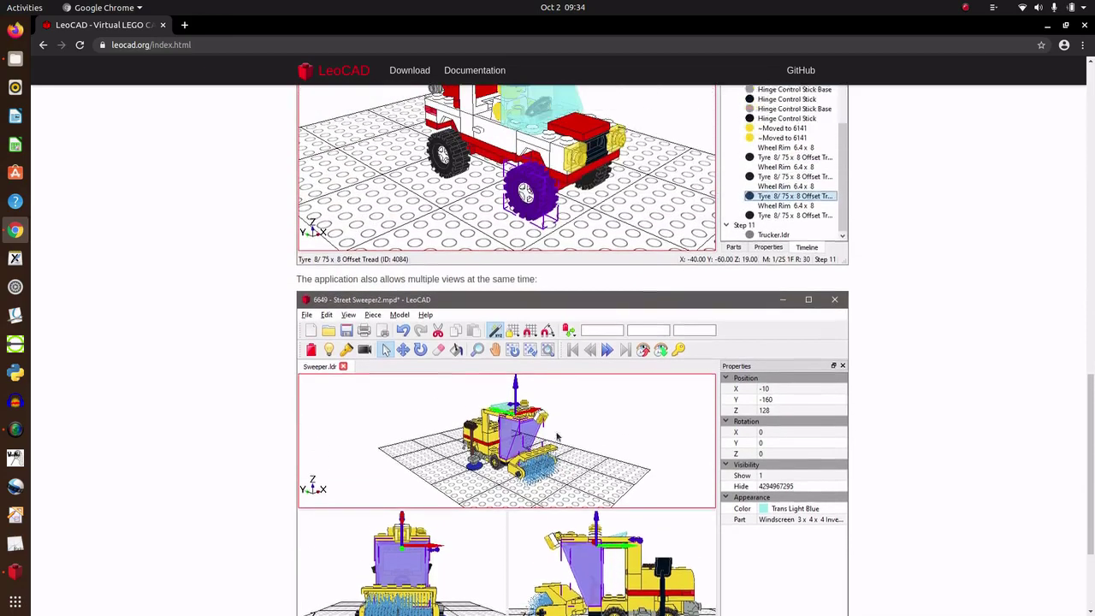
scroll(558, 440, up, 3)
scroll(558, 439, up, 2)
scroll(557, 437, up, 2)
scroll(557, 437, up, 1)
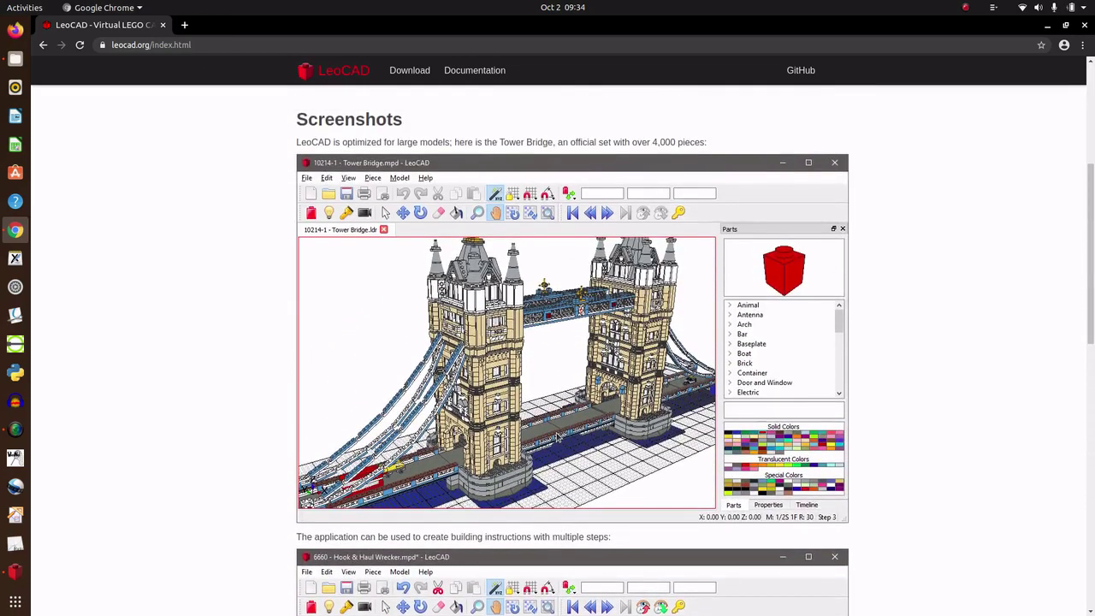
scroll(557, 437, up, 1)
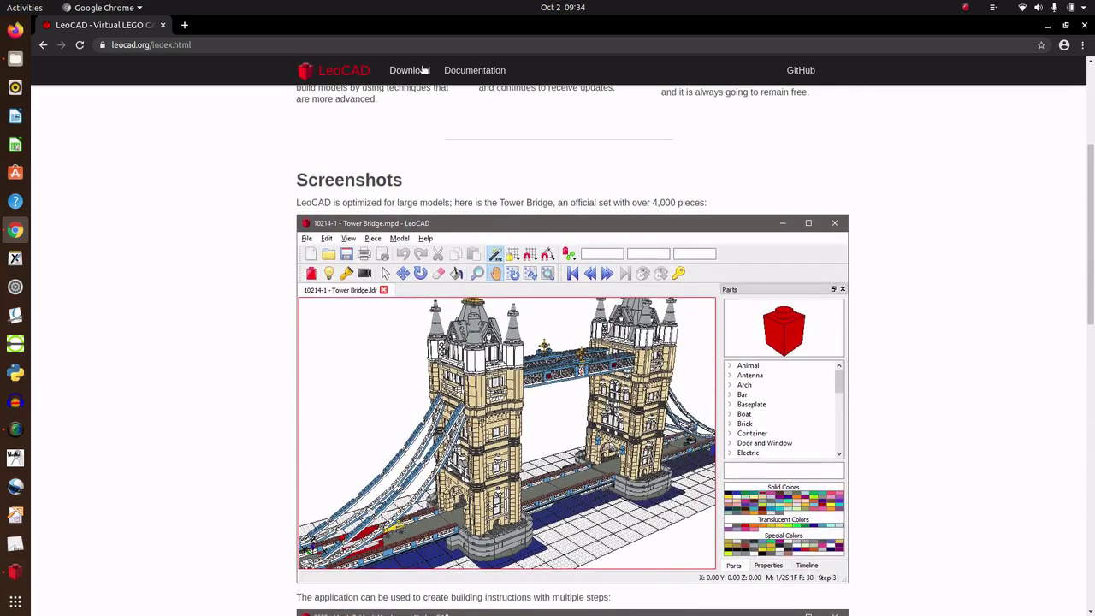
click(420, 71)
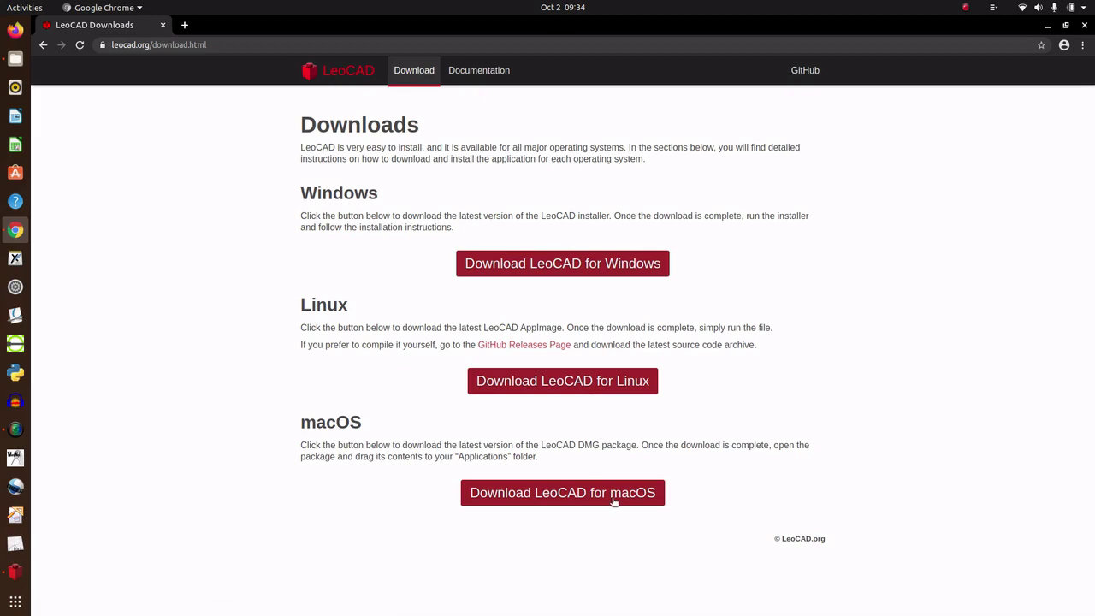
- Go to the Basic Tutorial under Documentation and read down through it
click(487, 71)
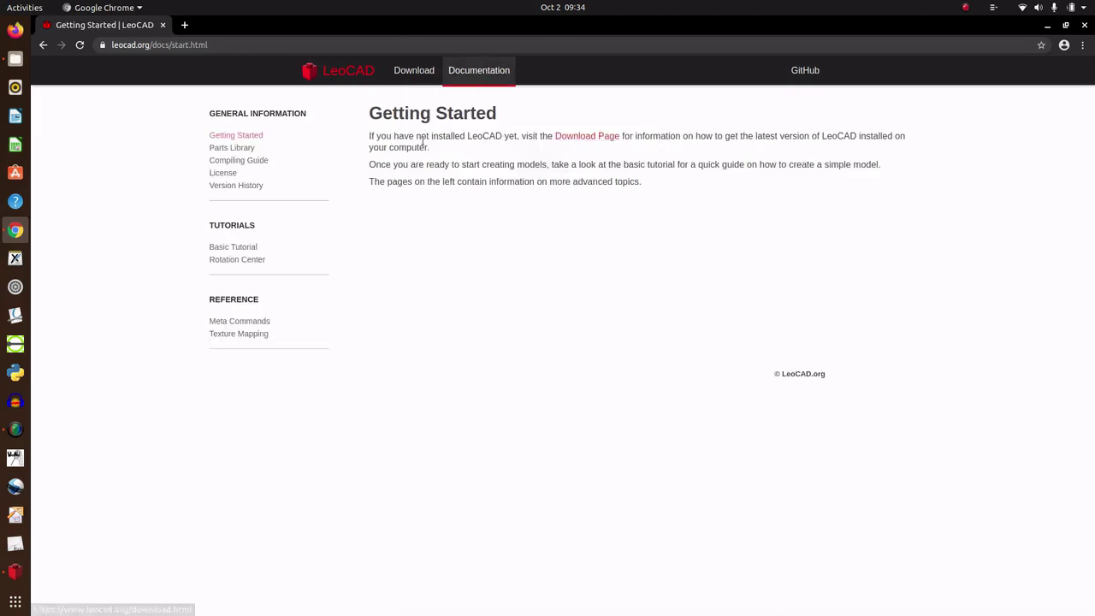
click(238, 247)
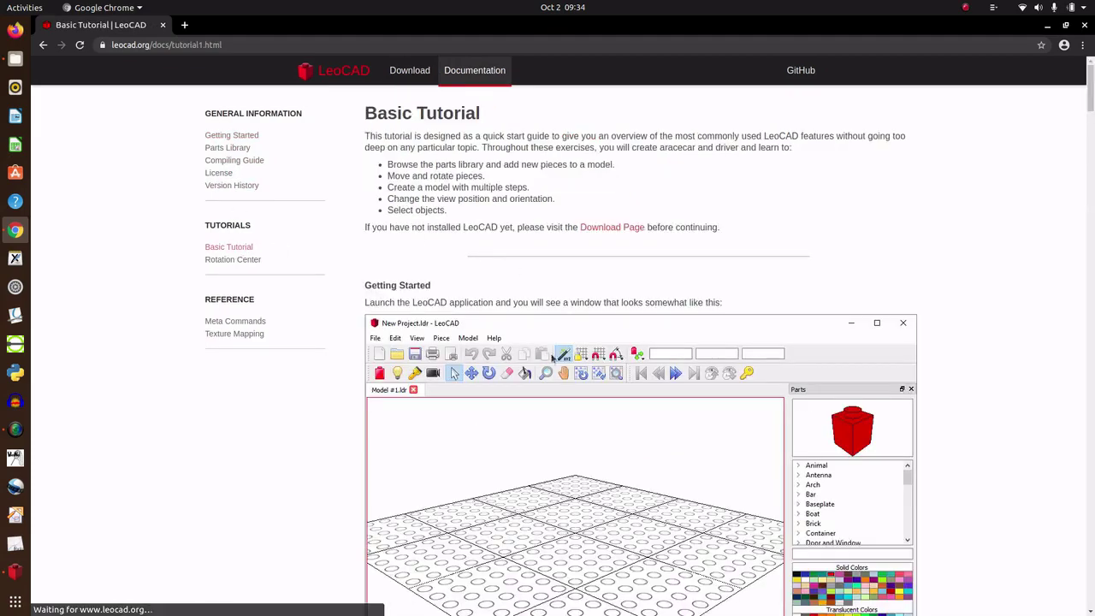
scroll(595, 399, down, 1)
scroll(596, 399, down, 4)
scroll(595, 400, down, 2)
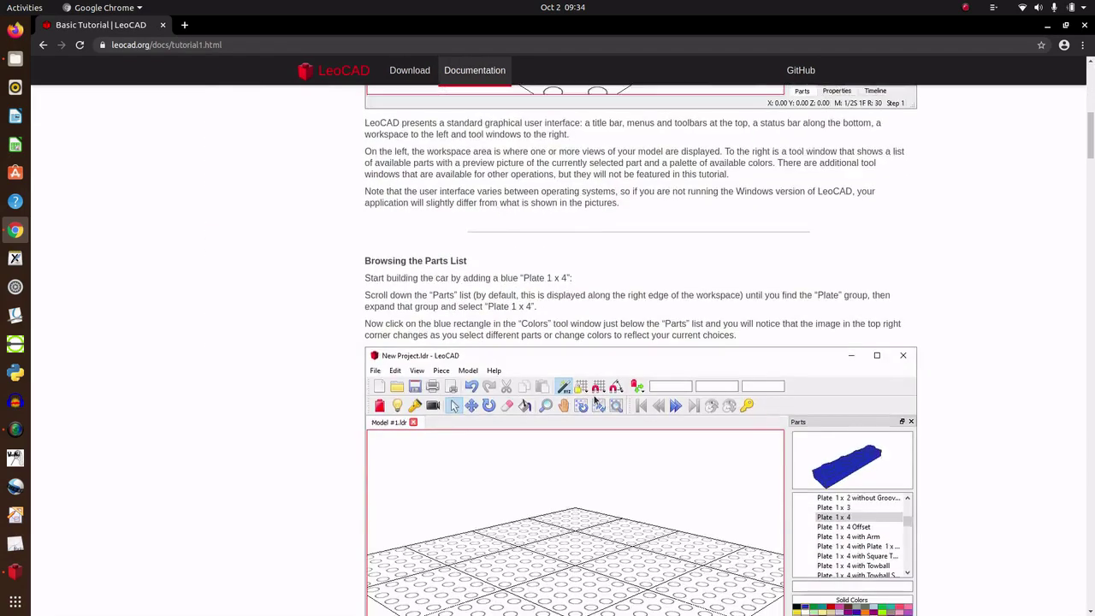
scroll(595, 400, down, 2)
scroll(596, 400, down, 2)
scroll(595, 400, down, 4)
scroll(596, 400, down, 2)
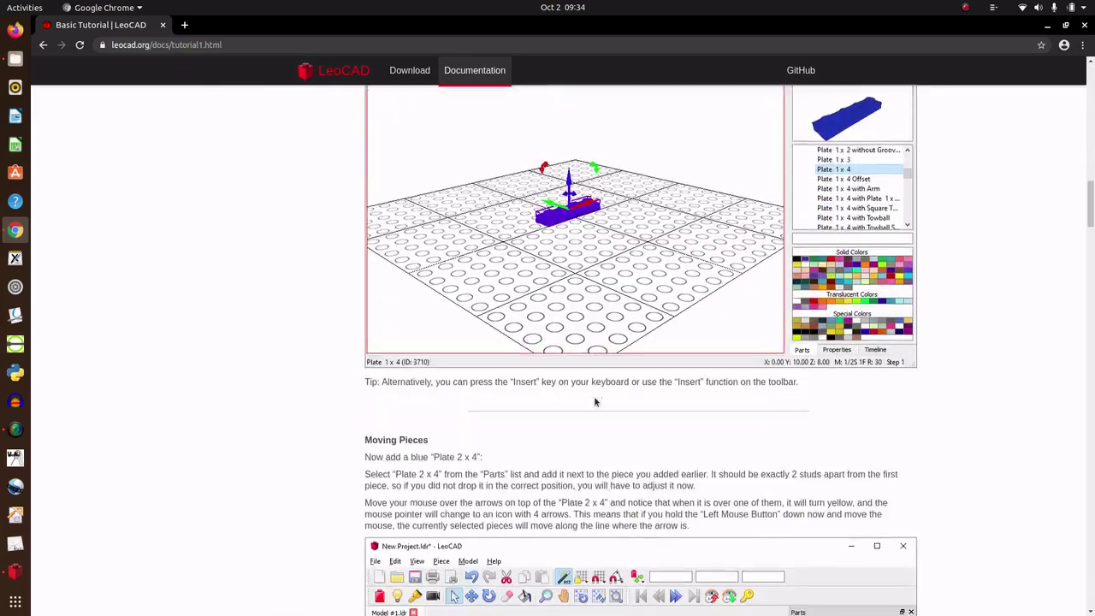
scroll(595, 400, down, 4)
scroll(596, 399, down, 2)
scroll(596, 399, down, 4)
scroll(596, 403, down, 3)
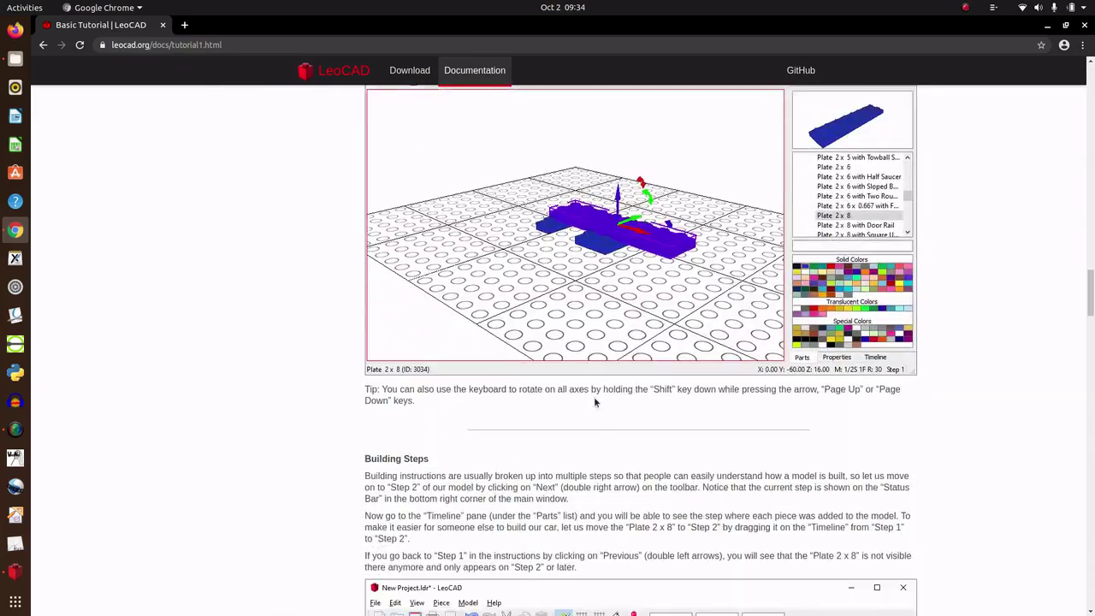
scroll(596, 402, down, 2)
scroll(596, 403, down, 4)
scroll(596, 402, down, 3)
scroll(597, 402, down, 2)
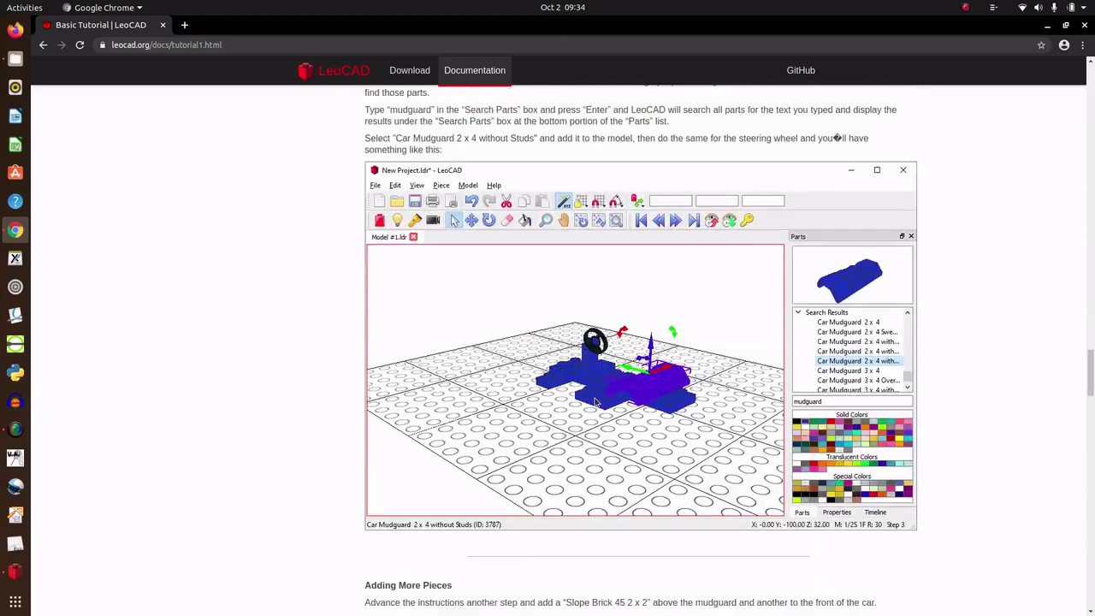
scroll(598, 402, down, 2)
scroll(597, 402, down, 4)
- Scroll back to the tutorial's racecar-and-driver introduction at the top
scroll(596, 402, up, 3)
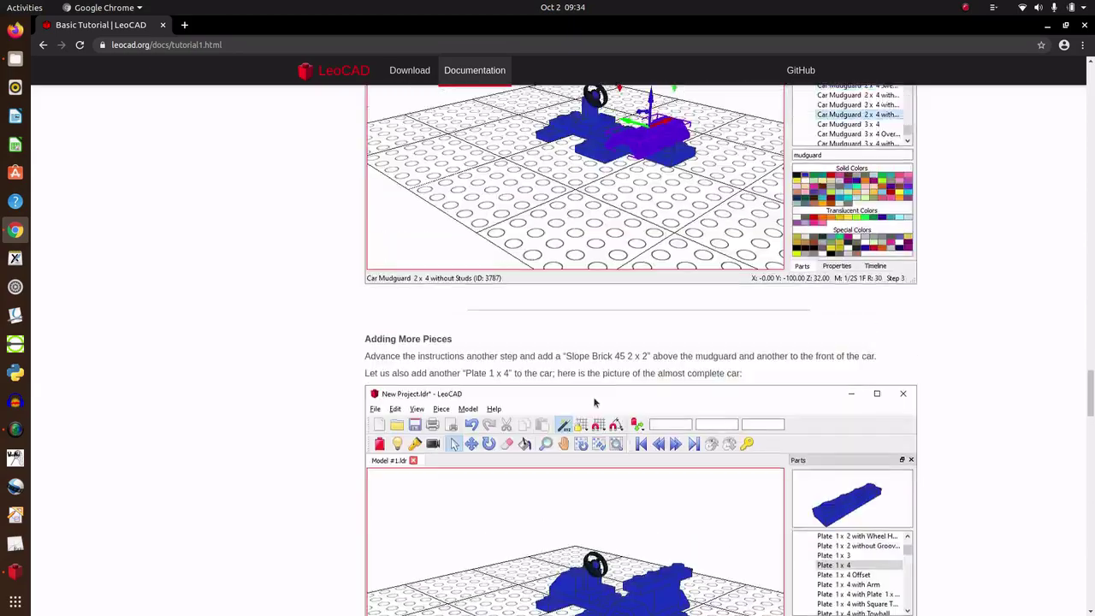
scroll(597, 402, up, 3)
scroll(596, 402, up, 5)
scroll(596, 402, up, 3)
scroll(595, 402, up, 5)
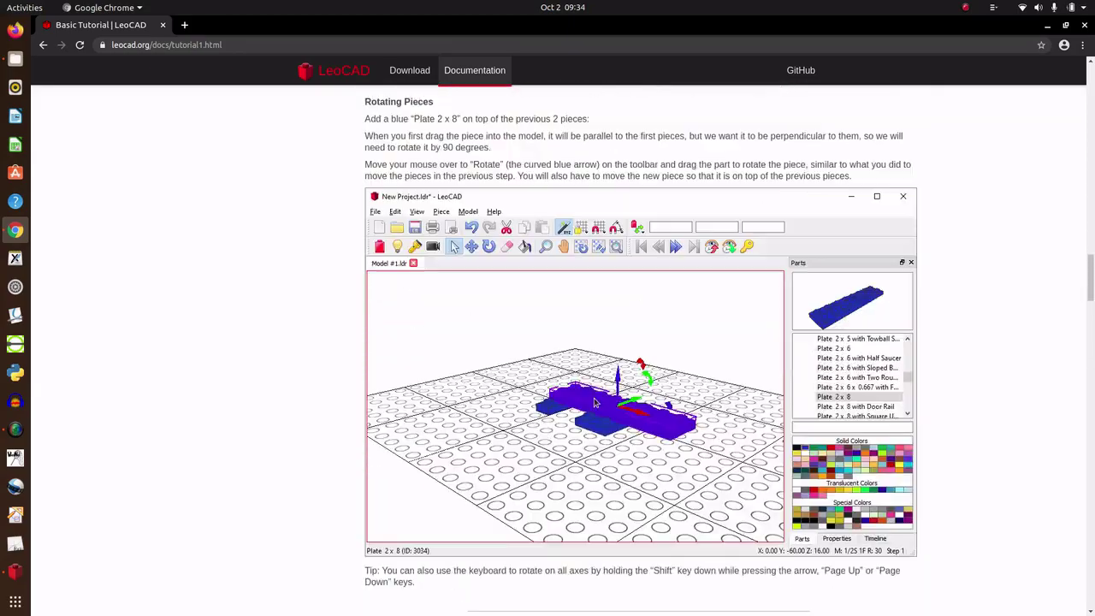
scroll(595, 402, up, 4)
scroll(596, 402, up, 4)
scroll(595, 401, up, 4)
scroll(594, 401, up, 5)
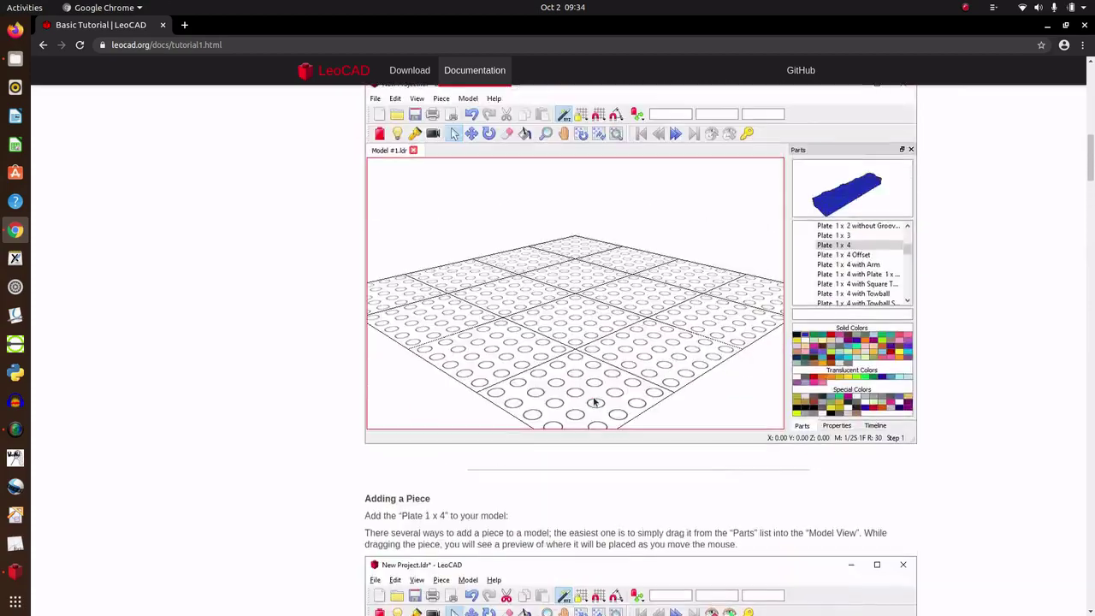
scroll(595, 400, up, 5)
scroll(594, 399, up, 2)
scroll(561, 417, up, 2)
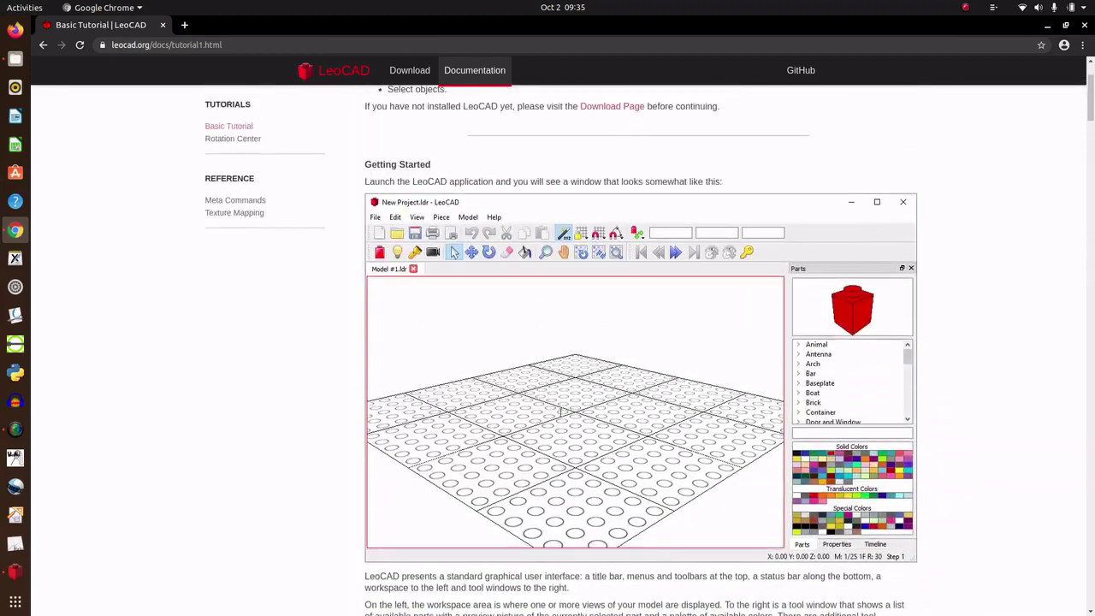
scroll(560, 414, up, 2)
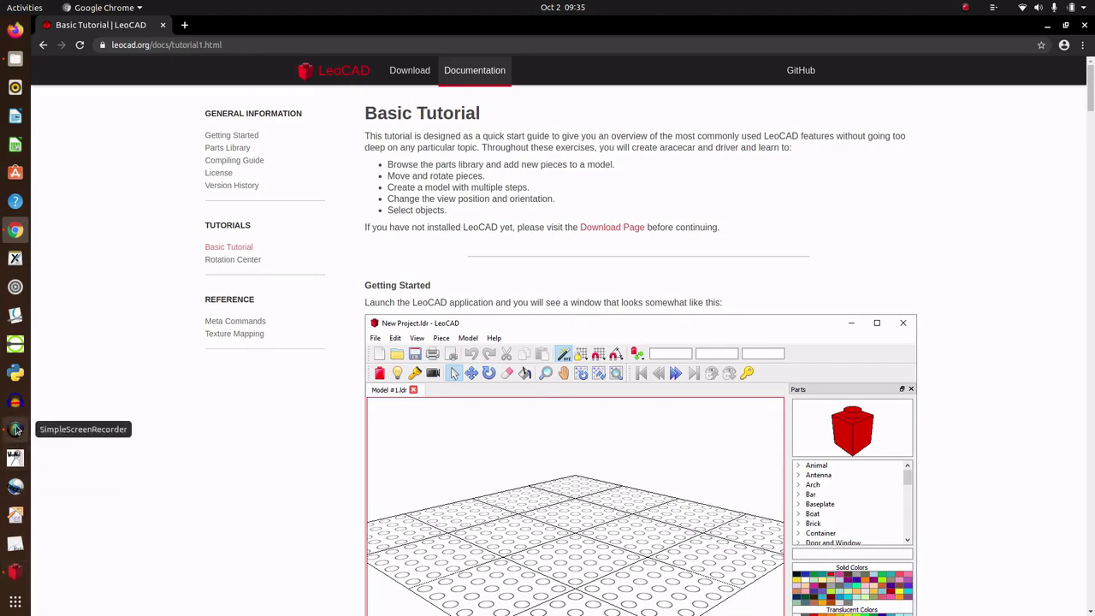
- Bring LeoCAD with New Model.ldr back to the front and glance at the File and Submodel menus
click(17, 572)
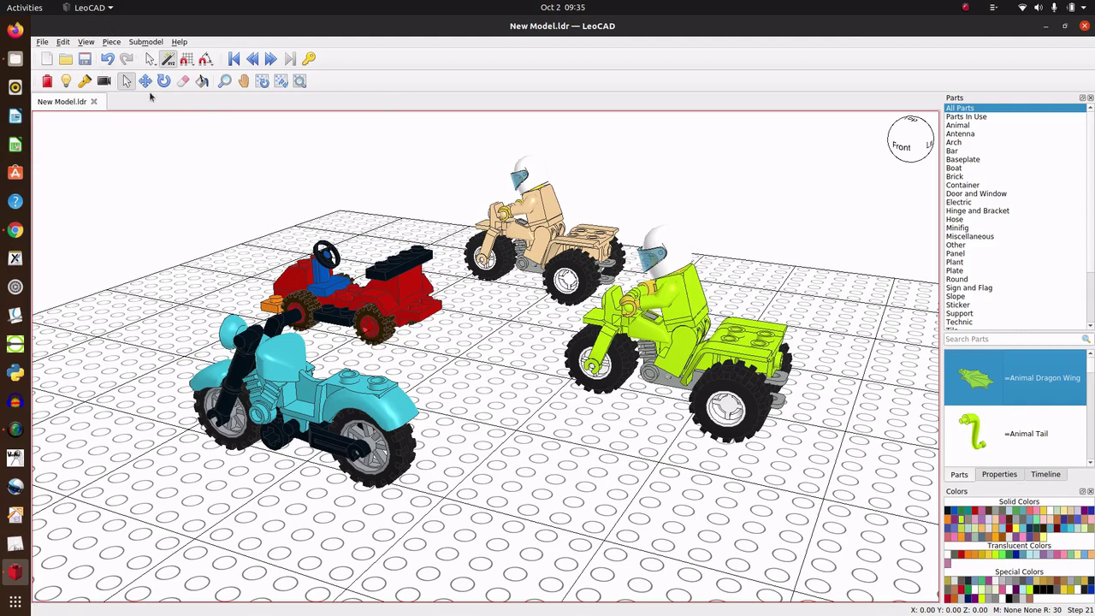
click(41, 42)
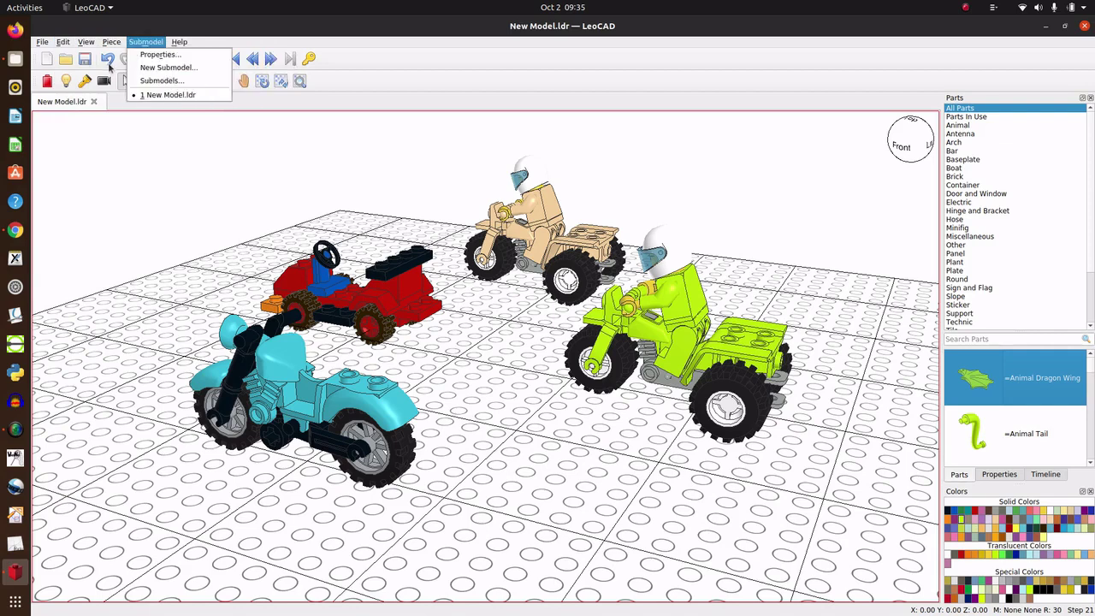
click(371, 58)
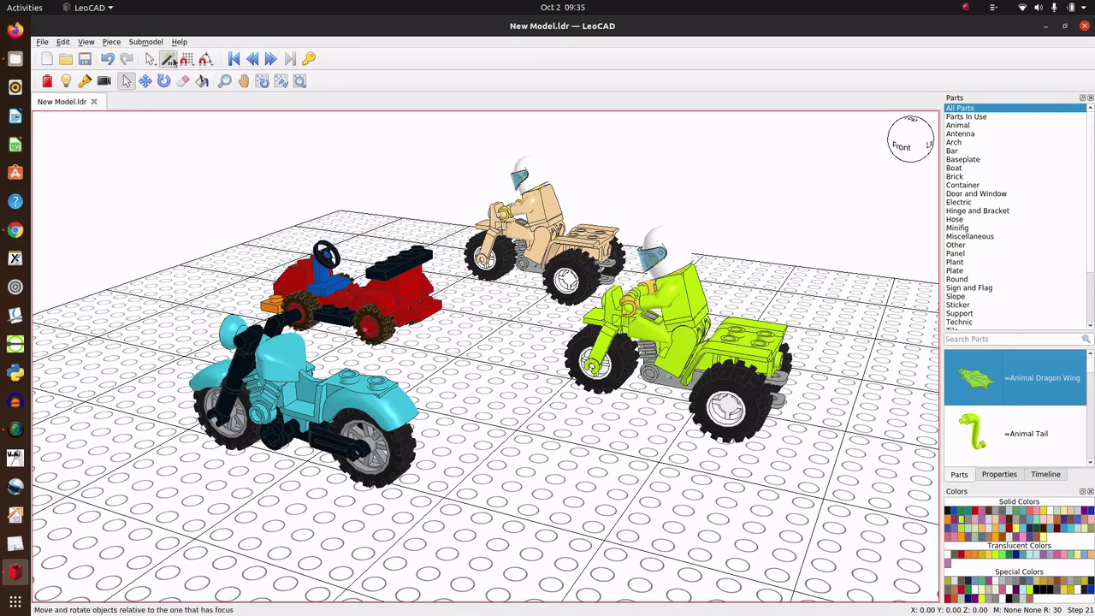
- Turn on Move Snap Enabled in the snap dropdown and confirm it is checked
click(187, 65)
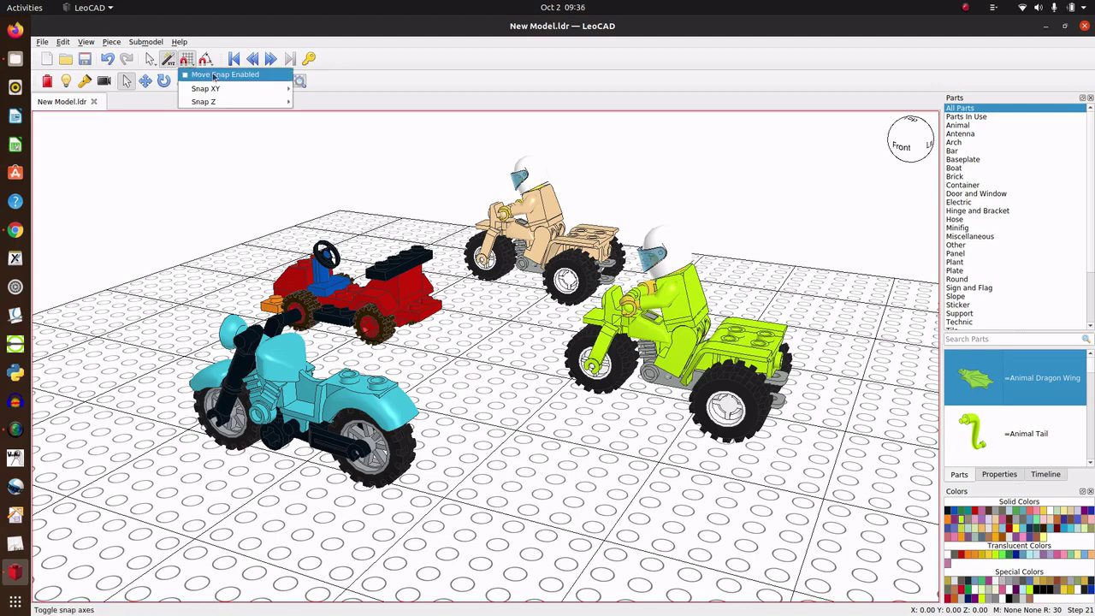
click(192, 75)
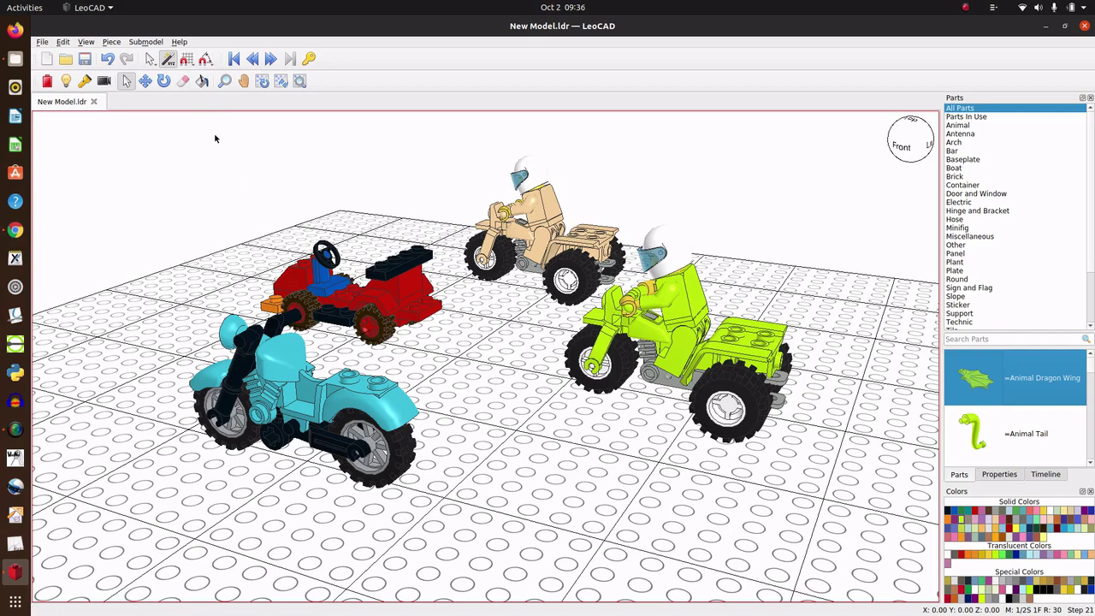
click(187, 59)
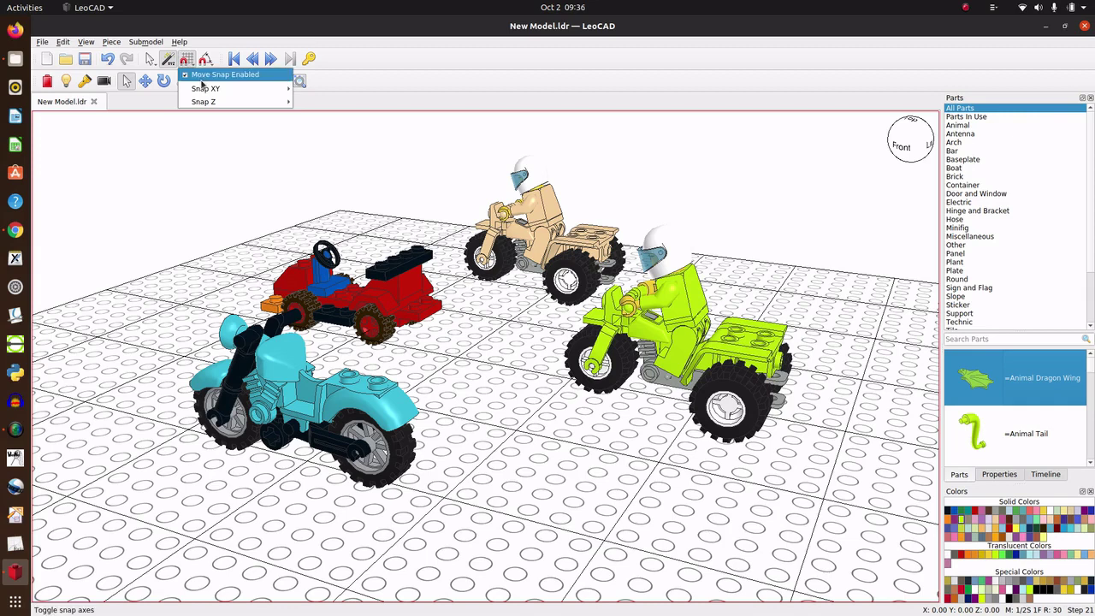
click(443, 59)
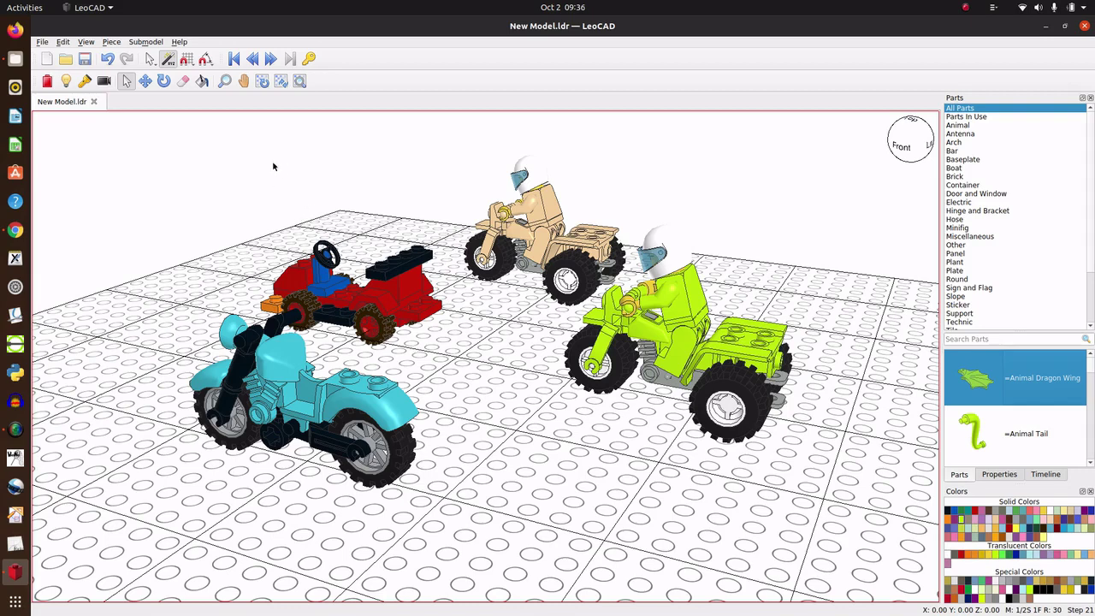
click(253, 60)
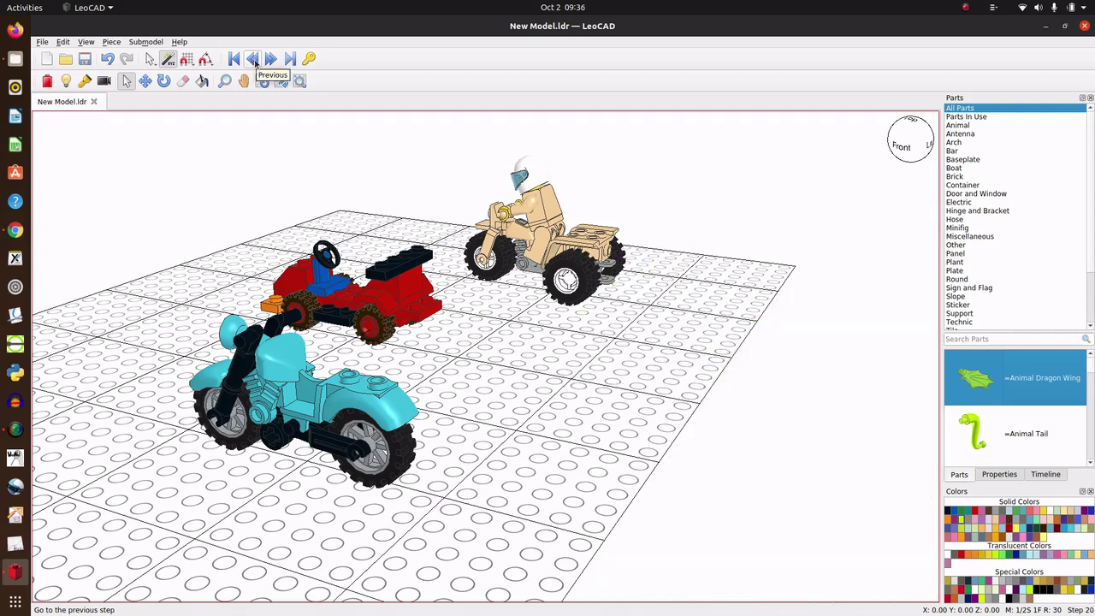
click(253, 59)
click(252, 60)
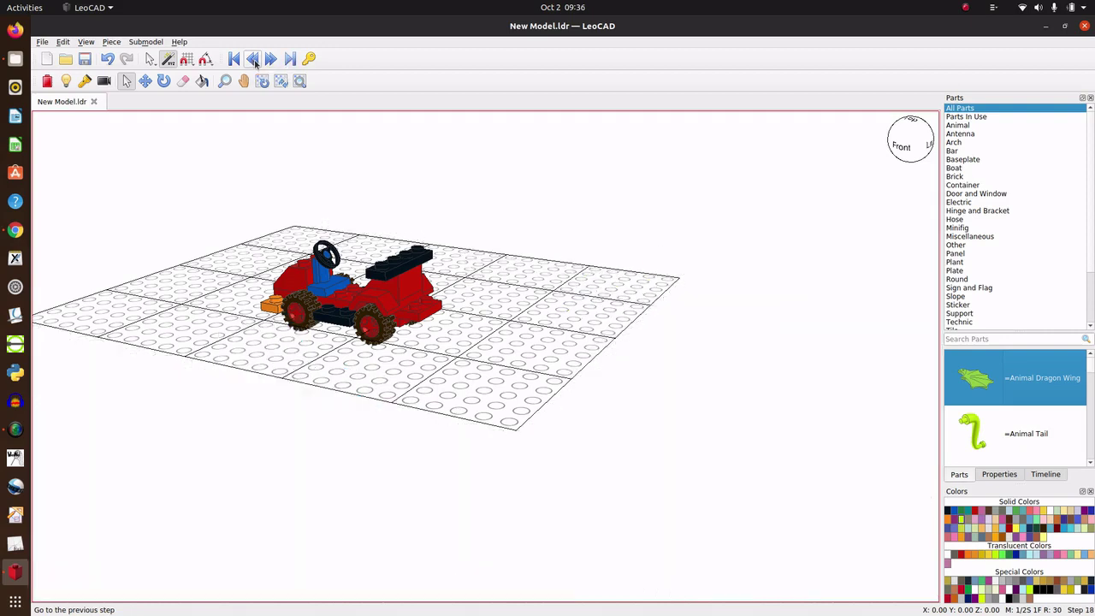
click(273, 60)
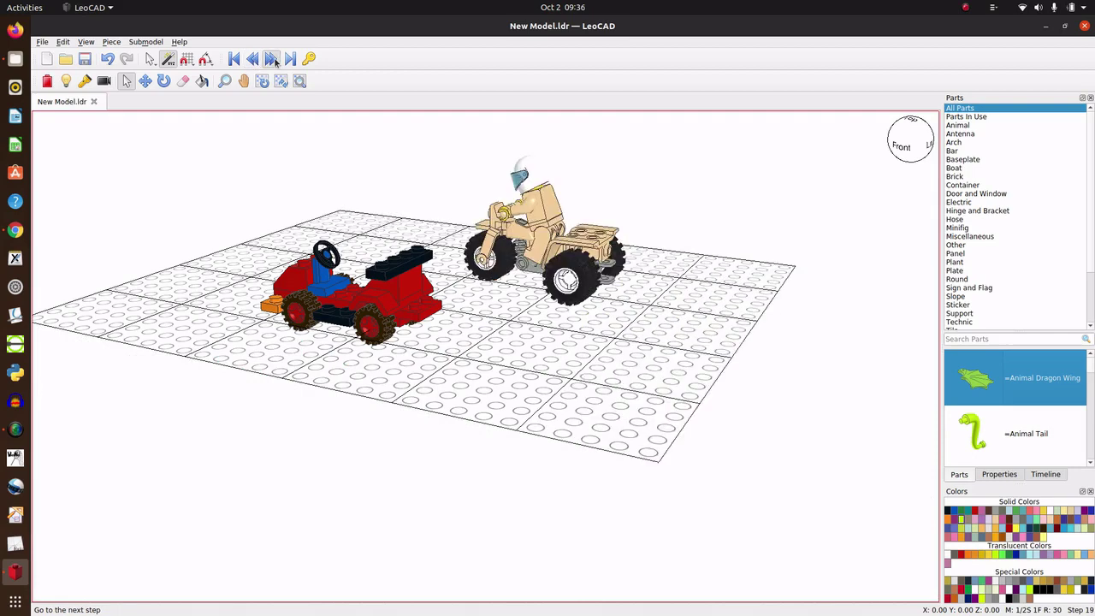
click(273, 59)
click(274, 60)
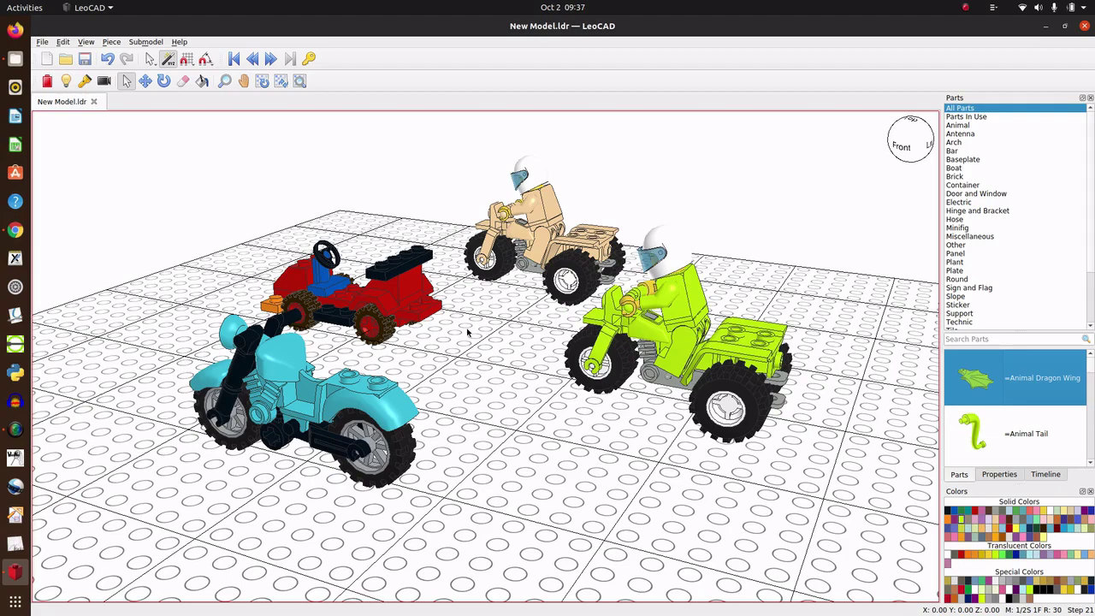
- Zoom the viewport in on the red car and three motorbikes
scroll(468, 331, down, 2)
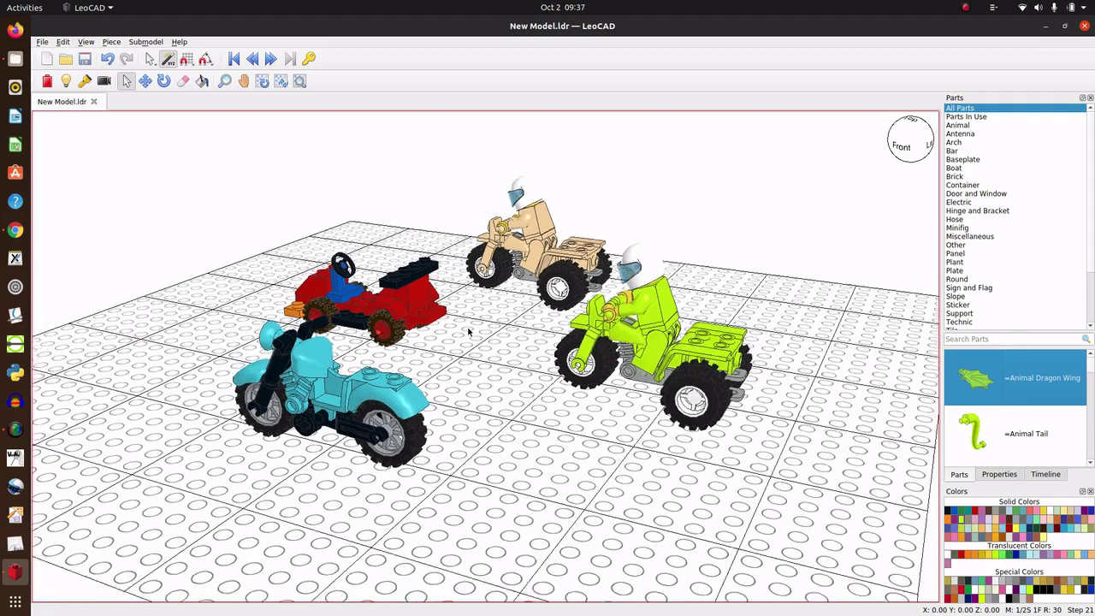
scroll(468, 331, down, 1)
scroll(468, 332, up, 4)
scroll(469, 331, down, 3)
scroll(468, 331, down, 2)
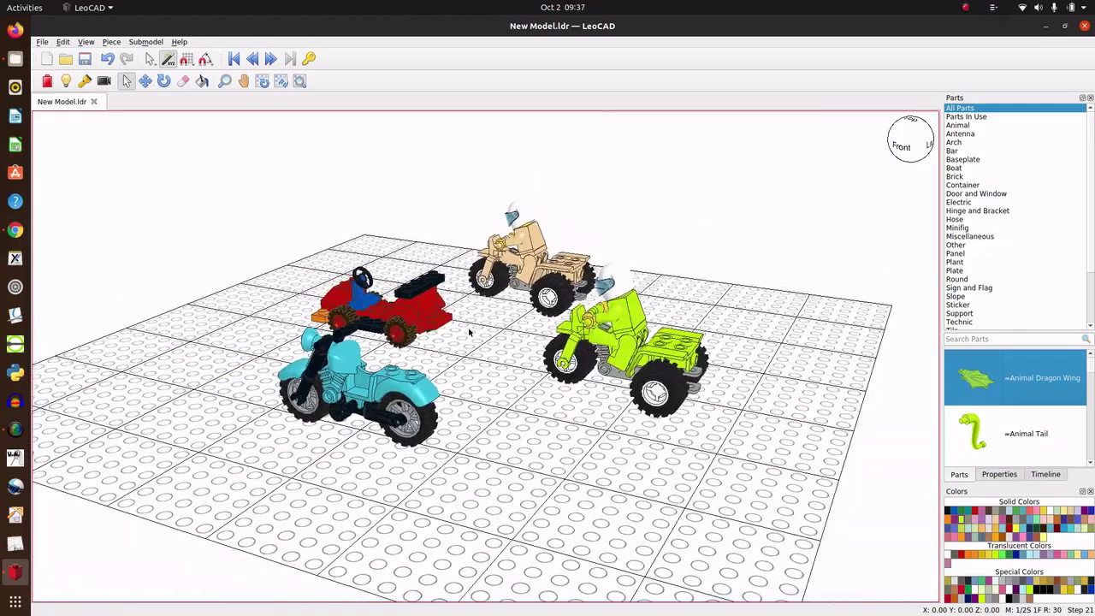
scroll(469, 331, up, 3)
scroll(470, 333, up, 4)
scroll(469, 333, down, 4)
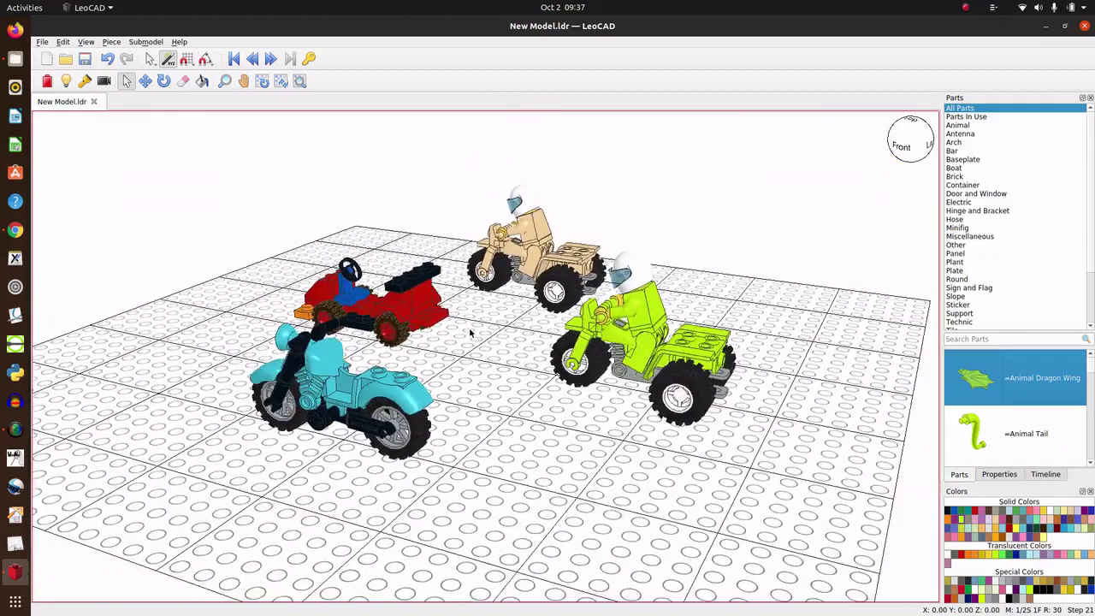
scroll(469, 333, down, 1)
scroll(470, 333, up, 2)
scroll(470, 332, up, 1)
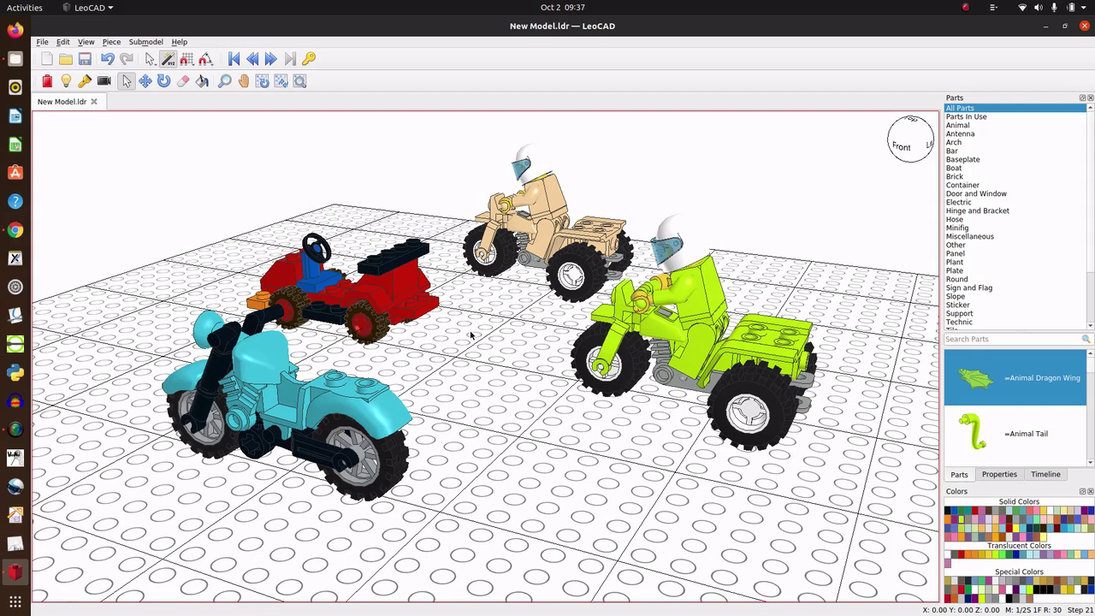
- Pan the vehicles to the left, then orbit up to look down on all four
middle_drag(470, 335, 470, 335)
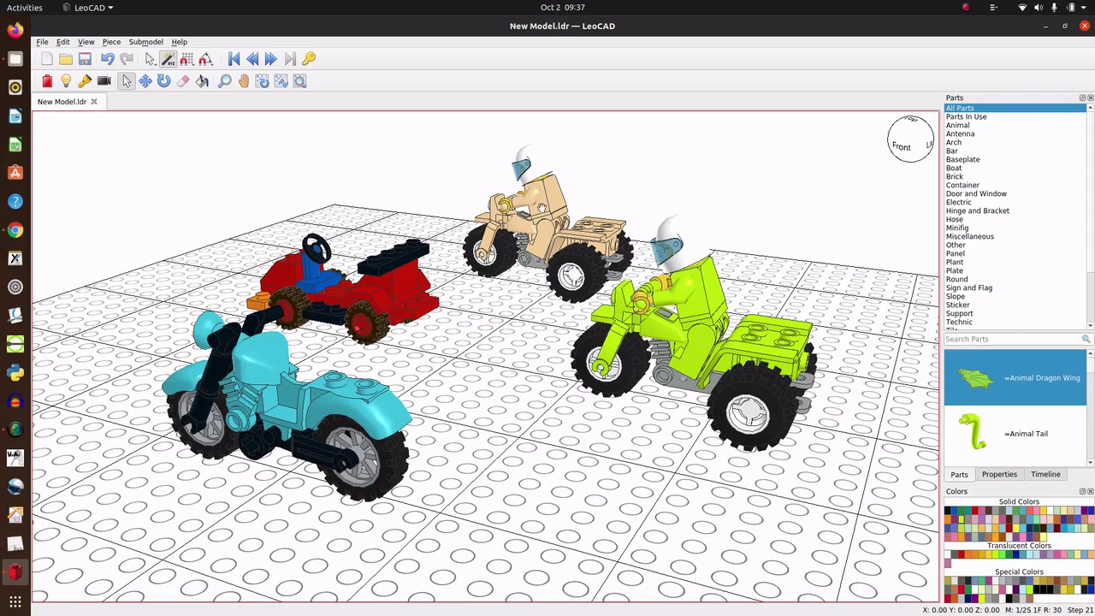
mouse_move(541, 208)
middle_down()
mouse_move(294, 212)
mouse_move(620, 202)
mouse_move(565, 217)
middle_up()
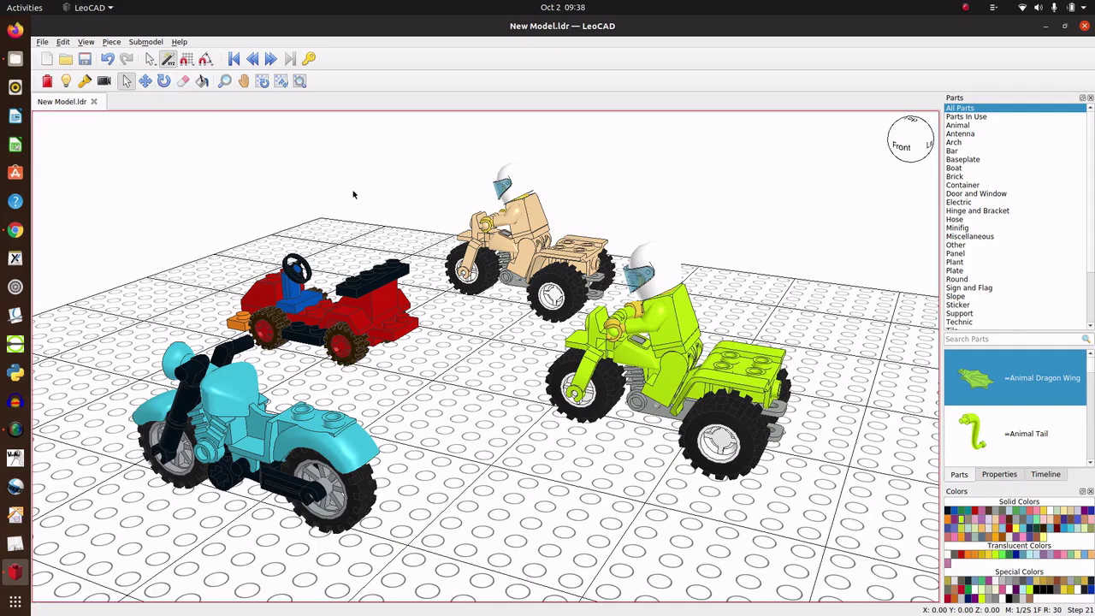
mouse_move(489, 328)
right_down()
mouse_move(122, 302)
mouse_move(580, 421)
mouse_move(565, 309)
right_up()
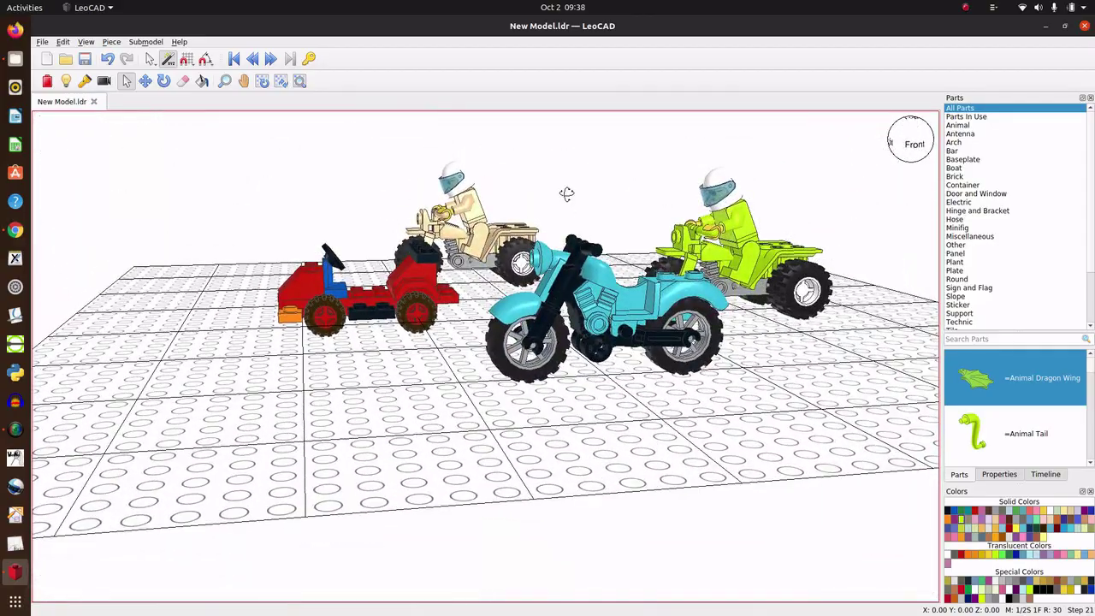
mouse_move(568, 195)
right_down()
mouse_move(691, 188)
mouse_move(457, 210)
right_up()
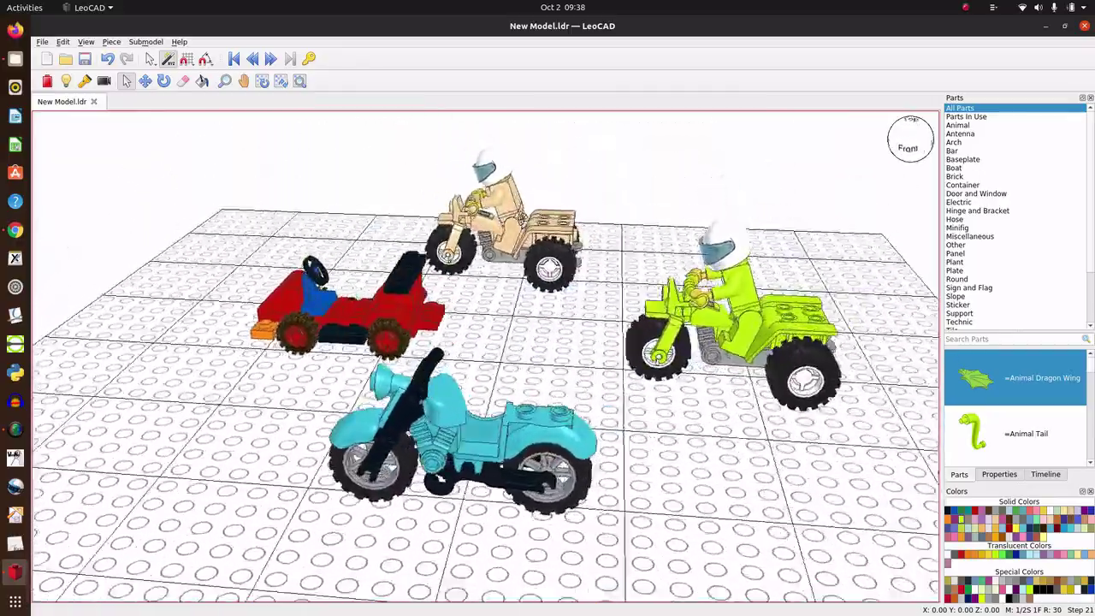
right_drag(457, 210, 499, 229)
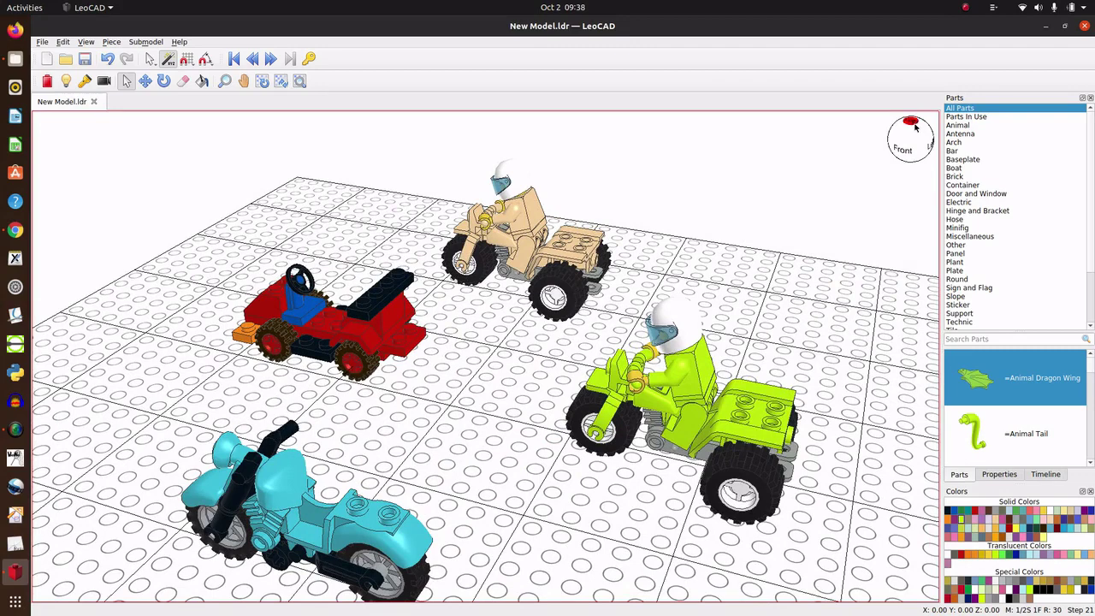
- Use the view cube to see front, side and top views, ending on the Right view
click(906, 154)
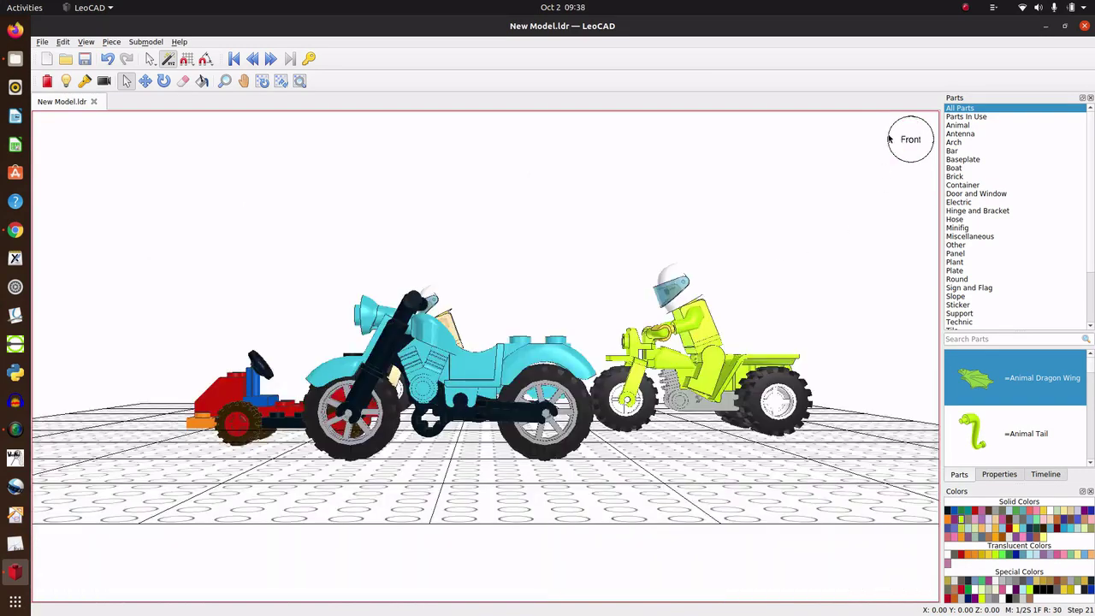
click(890, 142)
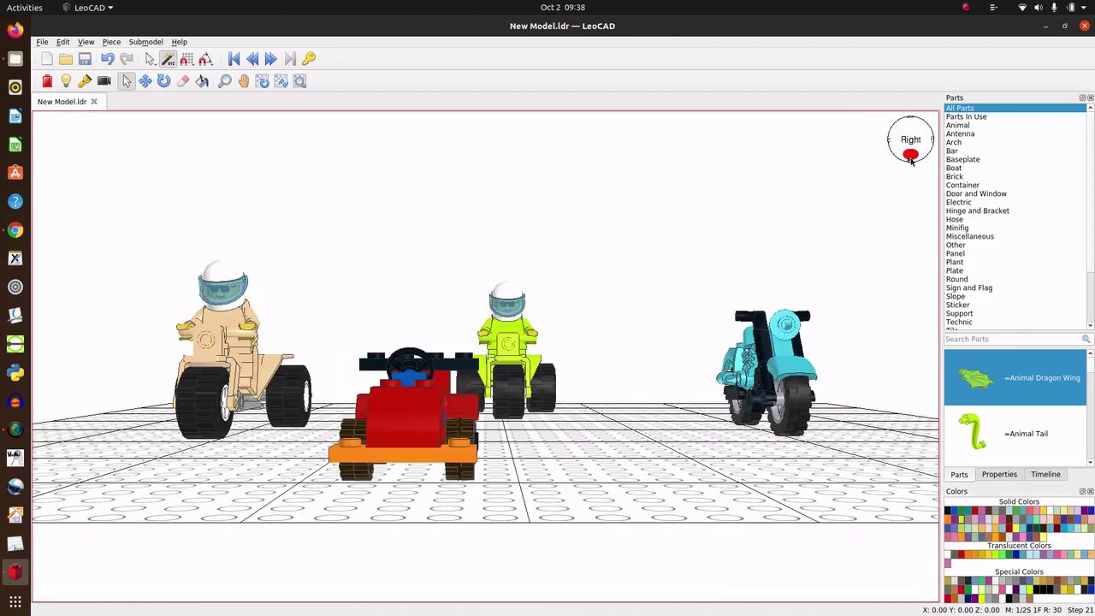
click(910, 161)
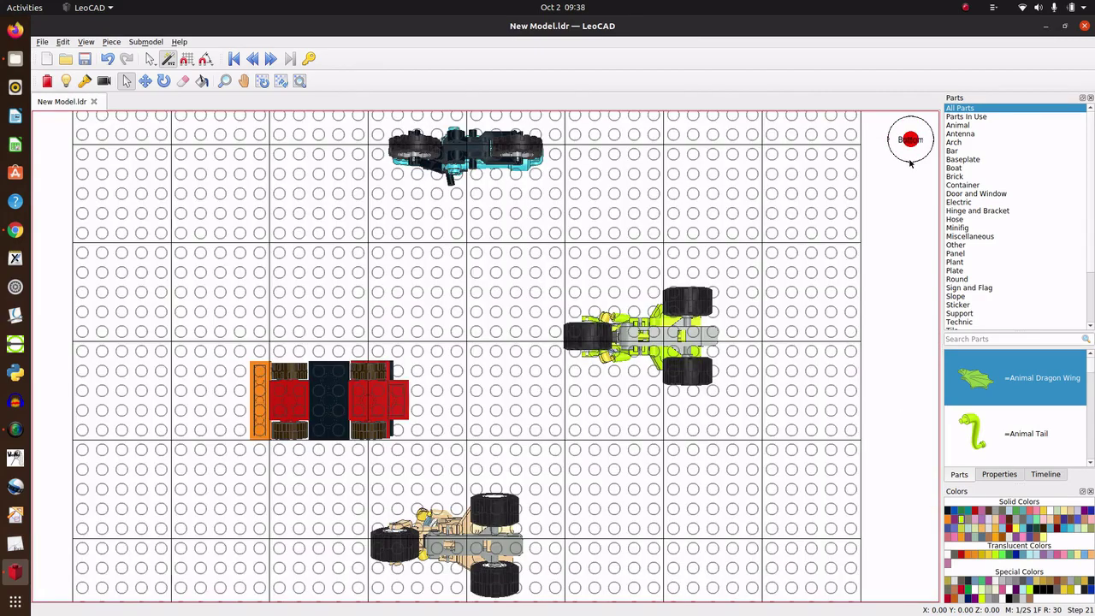
click(890, 146)
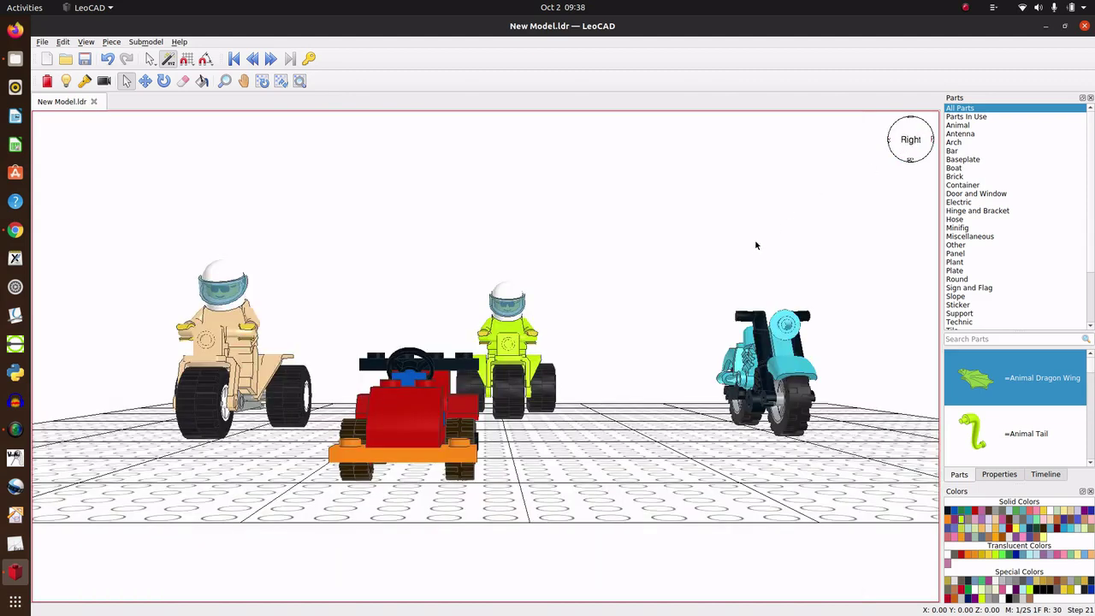
- Orbit and zoom to an angled front overview of the four vehicles, then widen the Parts panel
mouse_move(765, 237)
right_down()
mouse_move(541, 283)
mouse_move(577, 272)
right_up()
scroll(578, 272, down, 3)
scroll(578, 272, down, 2)
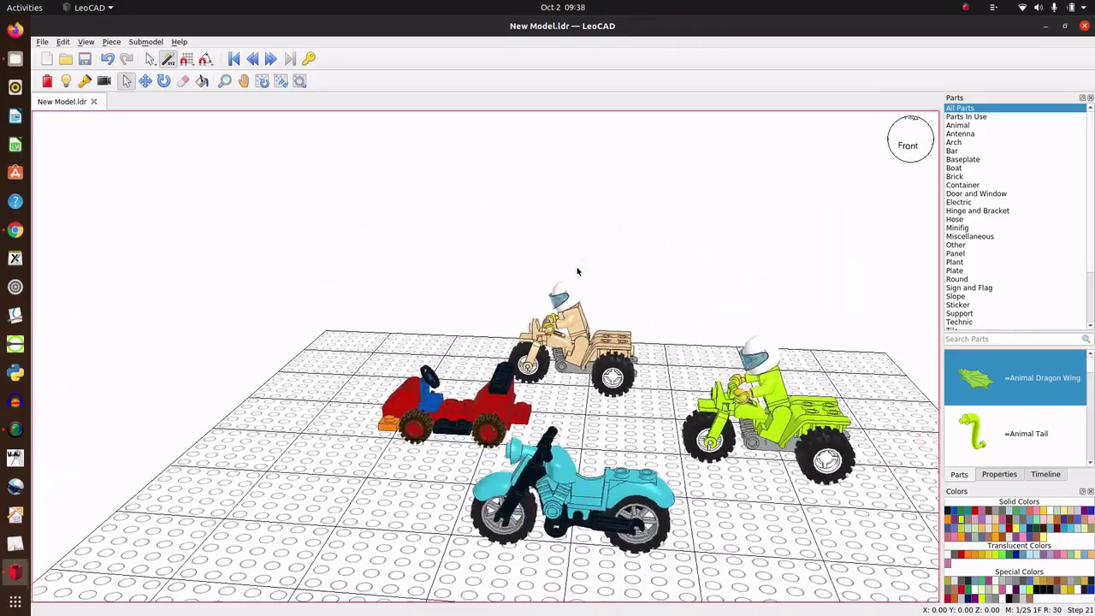
scroll(578, 272, down, 1)
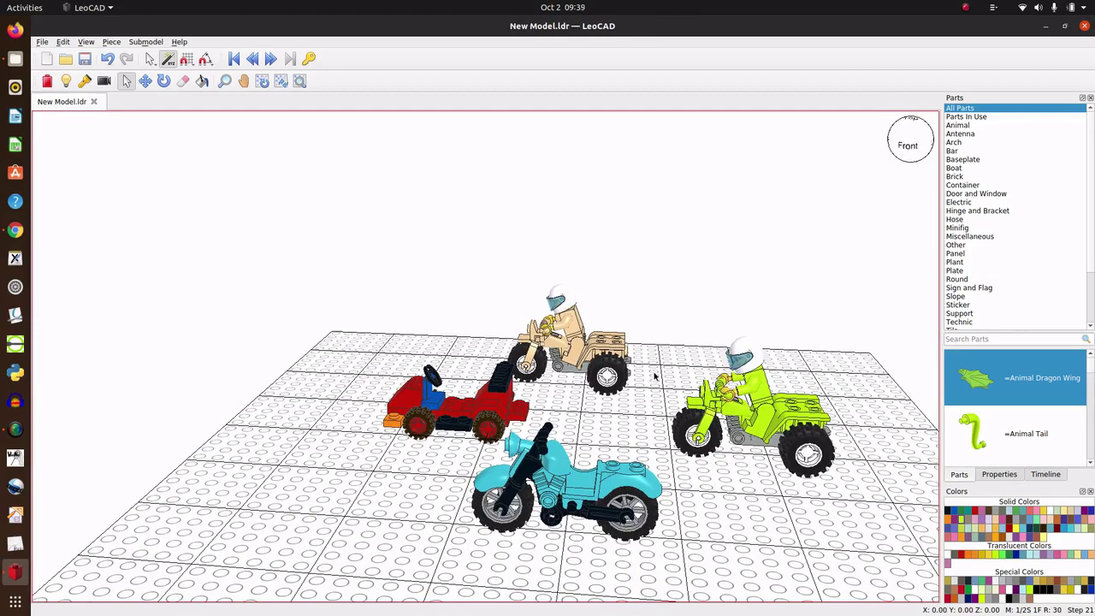
mouse_move(655, 377)
right_down()
mouse_move(486, 281)
mouse_move(663, 312)
right_up()
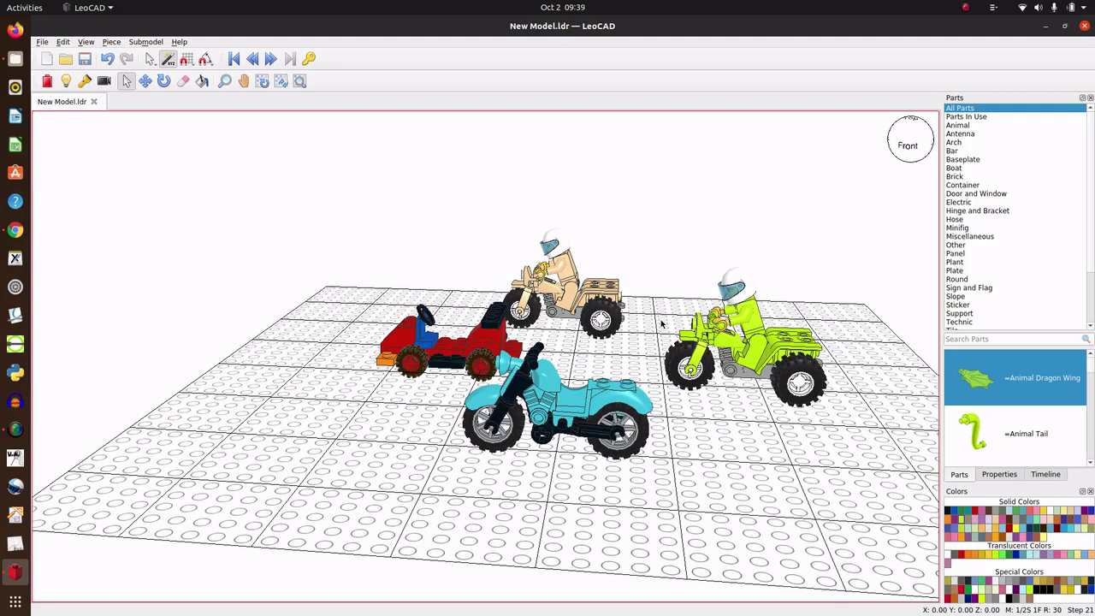
drag(941, 204, 748, 210)
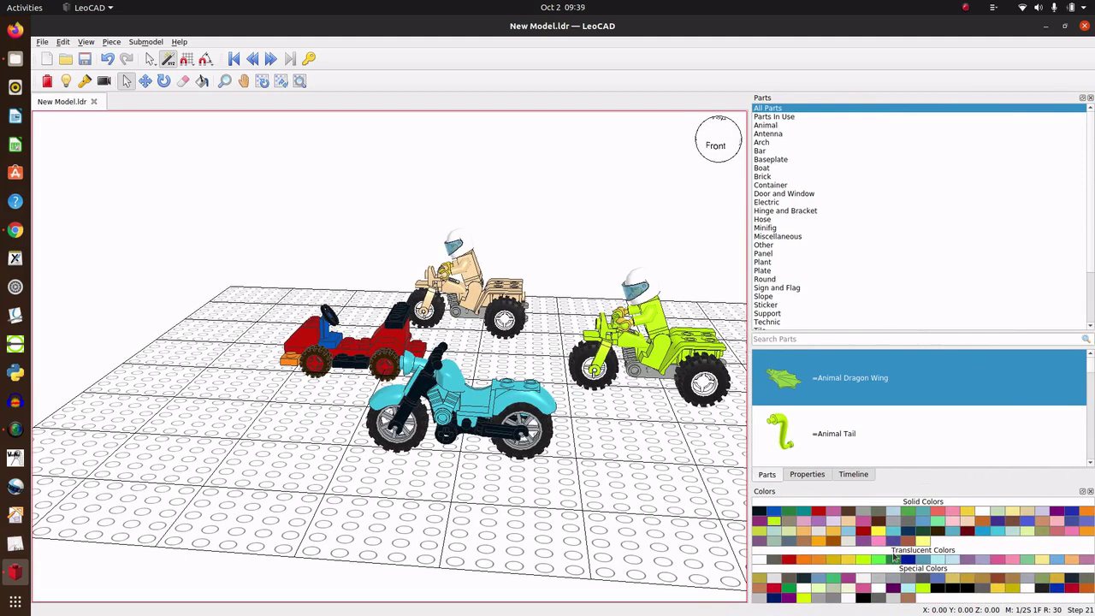
- Skim the Animal, Arch, Baseplate, Antenna, Brick, Container, Door and Window, and Electric categories
click(774, 117)
click(774, 126)
click(770, 142)
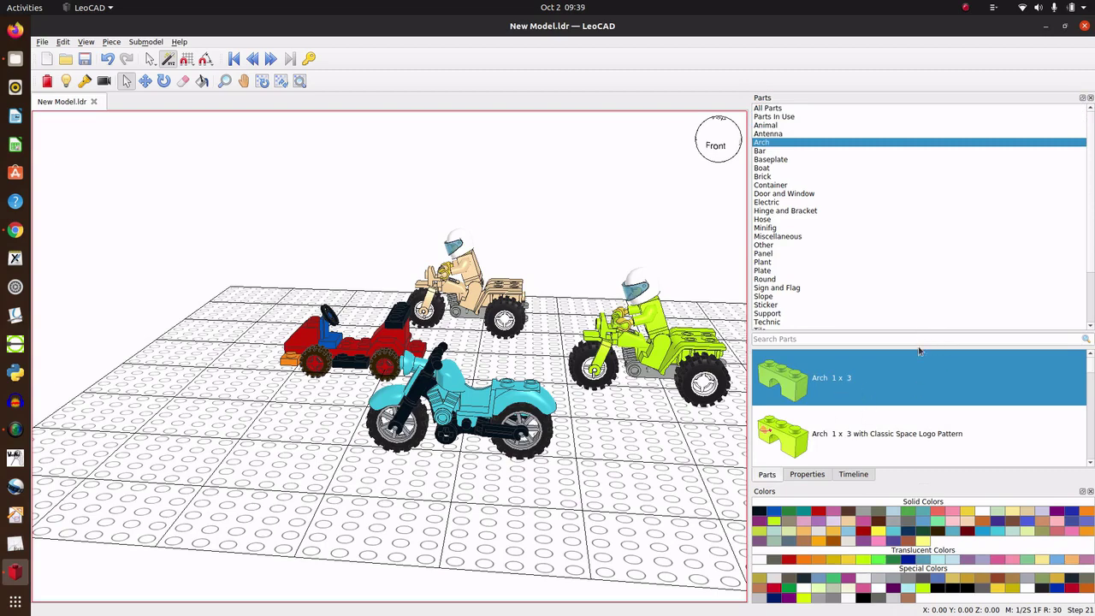
drag(919, 332, 918, 233)
click(766, 160)
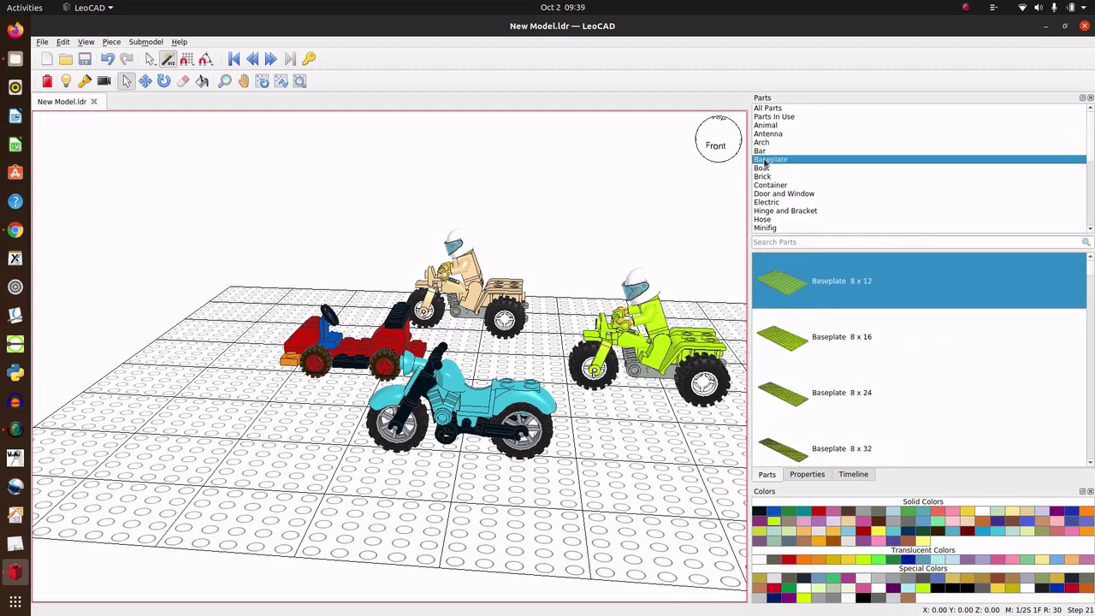
click(769, 135)
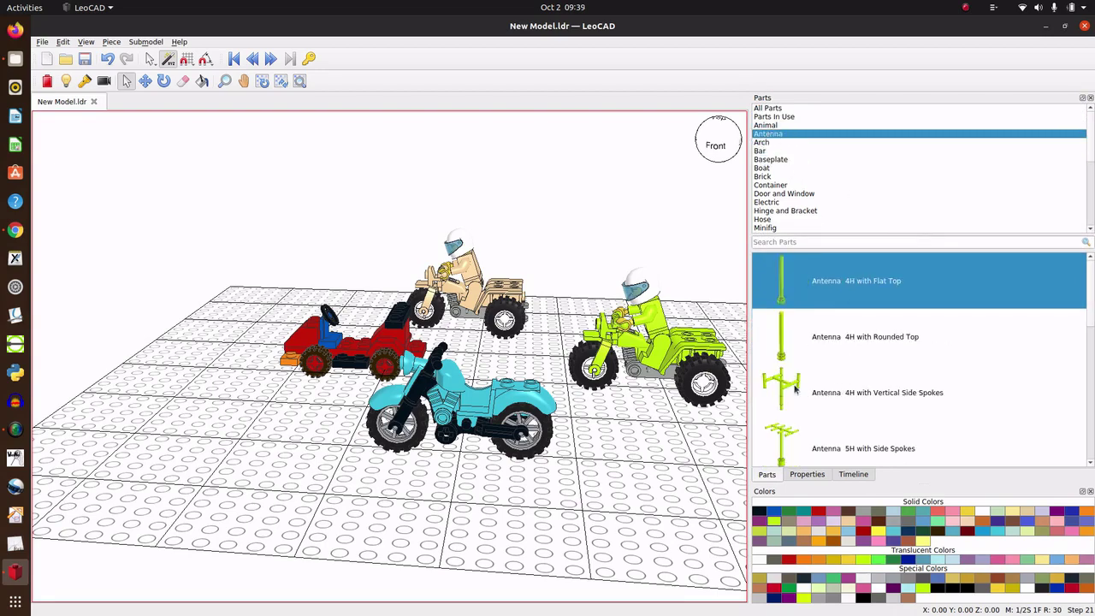
click(773, 177)
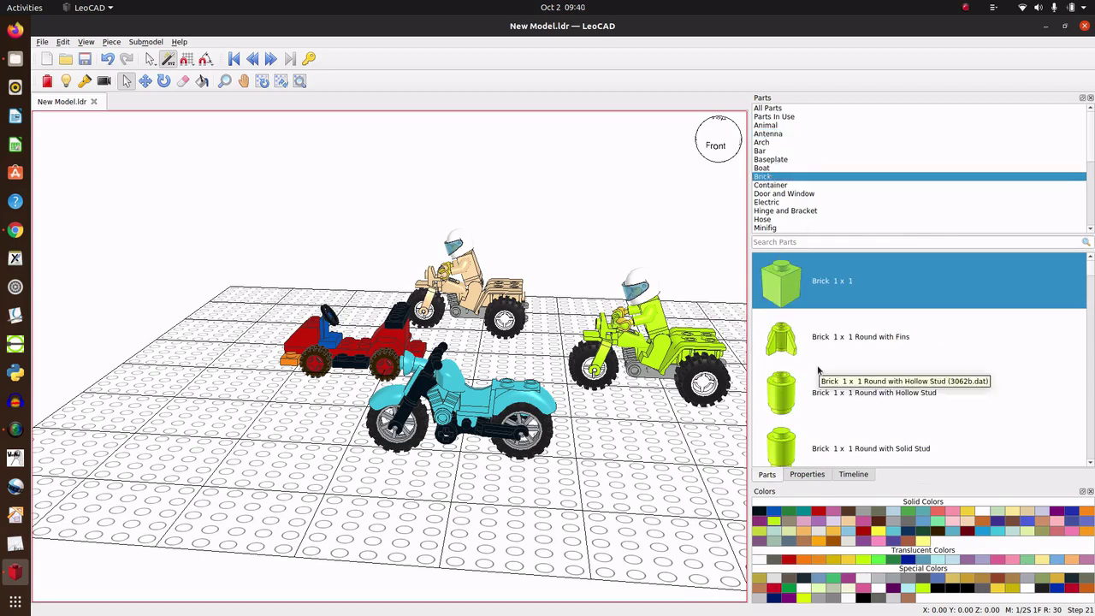
click(773, 185)
click(776, 193)
click(773, 202)
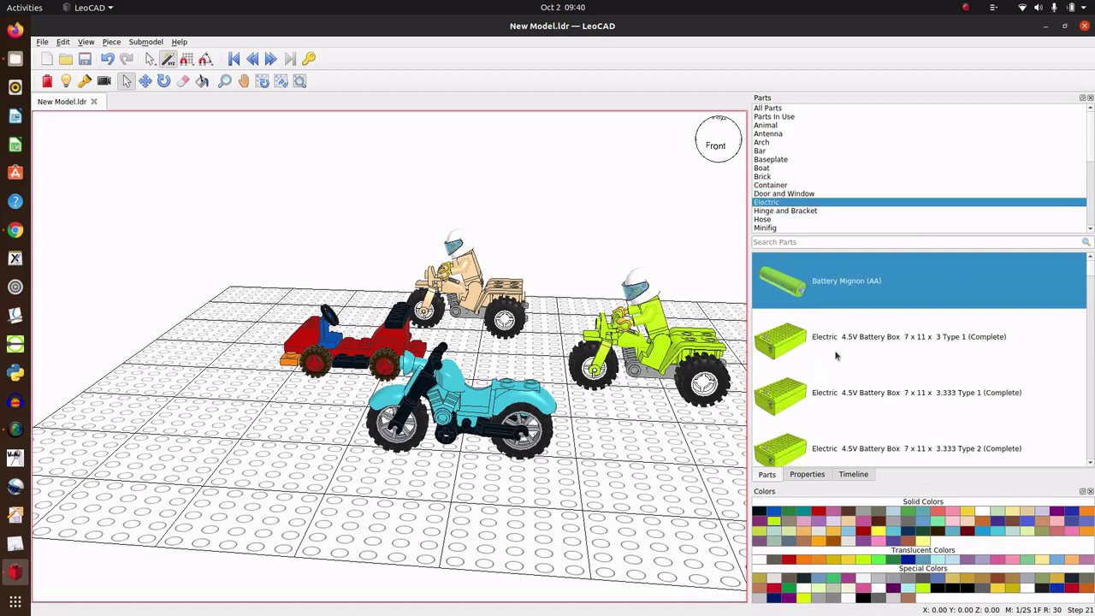
scroll(834, 353, down, 2)
scroll(830, 347, down, 2)
scroll(825, 342, up, 2)
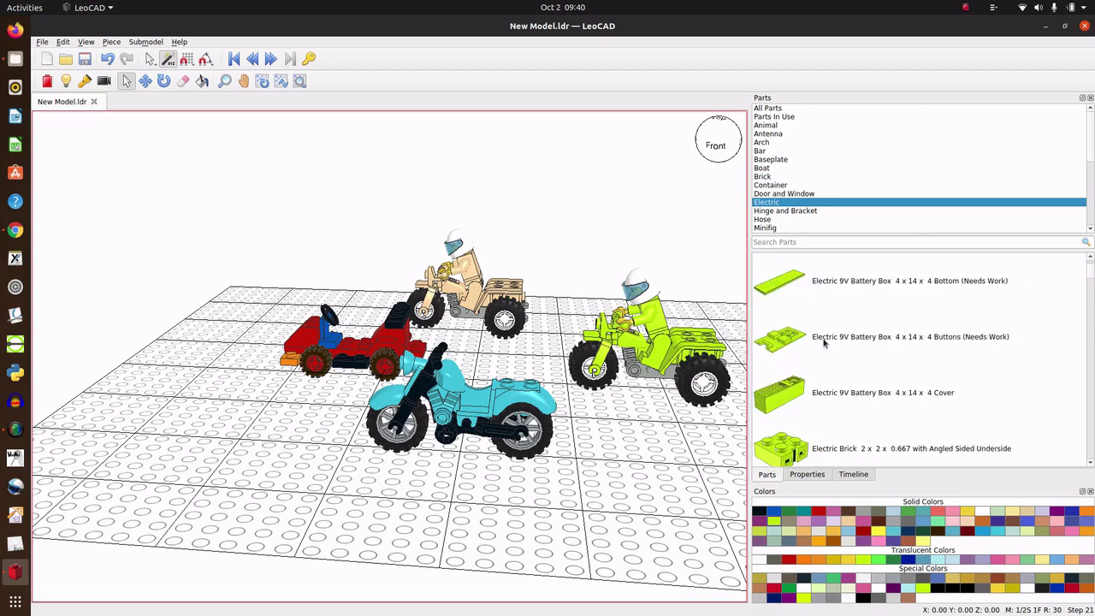
- Skim the Hinge and Bracket, Hose, Minifig, Support, Round, Panel and Plant categories
click(785, 211)
click(771, 220)
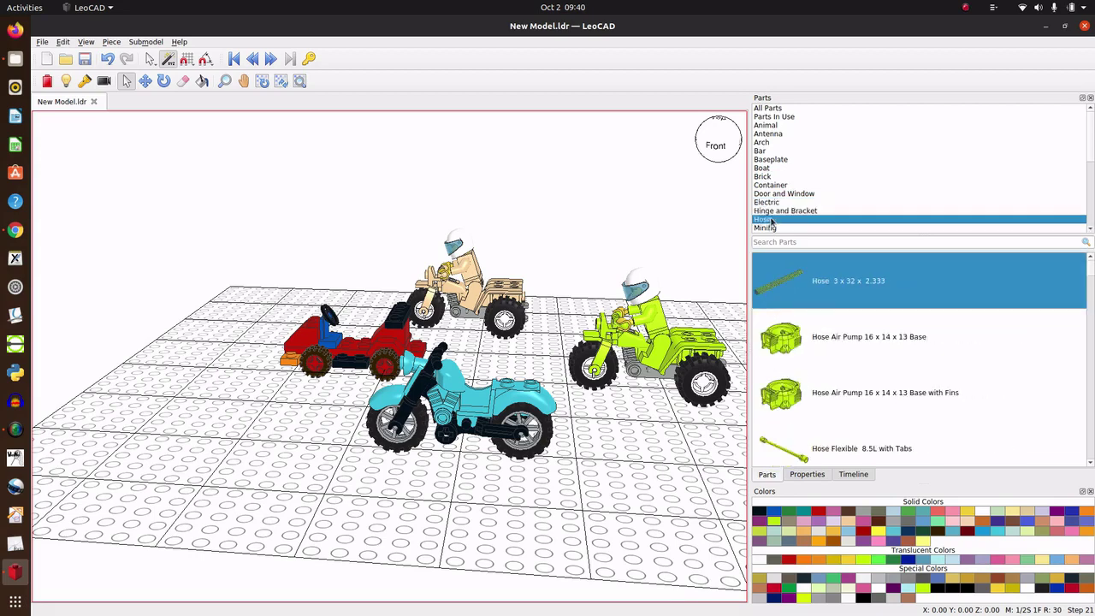
click(773, 228)
scroll(800, 209, down, 3)
scroll(799, 208, down, 3)
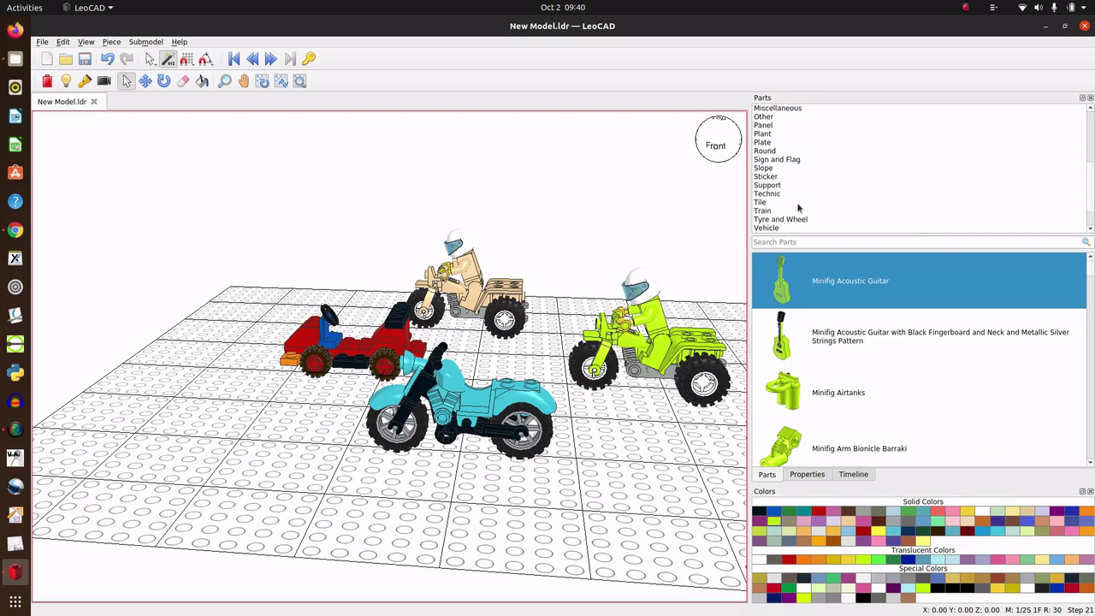
click(777, 186)
click(771, 152)
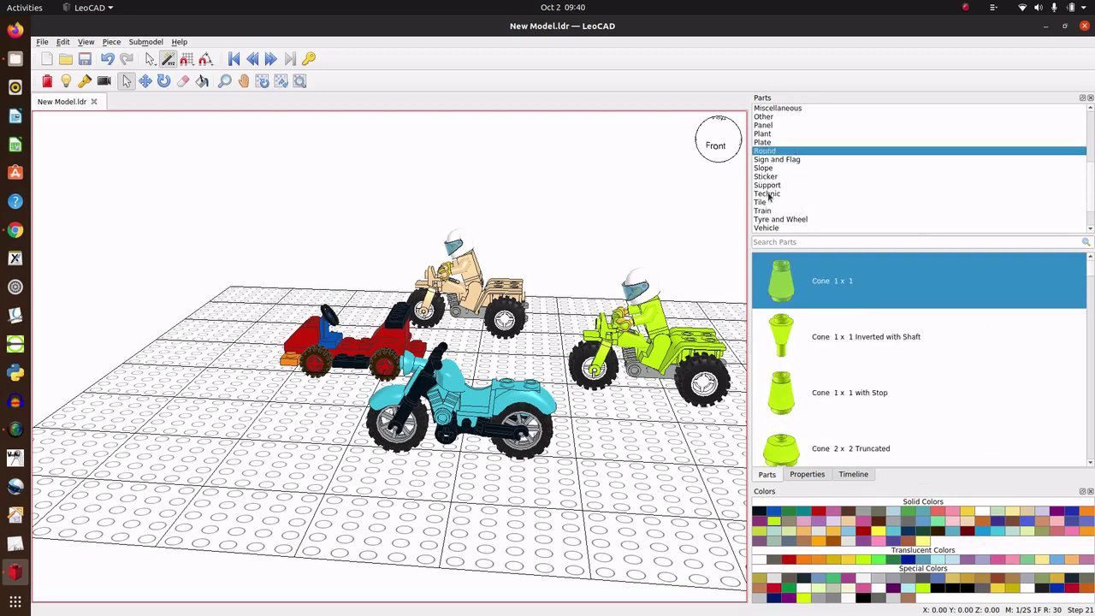
scroll(769, 198, down, 1)
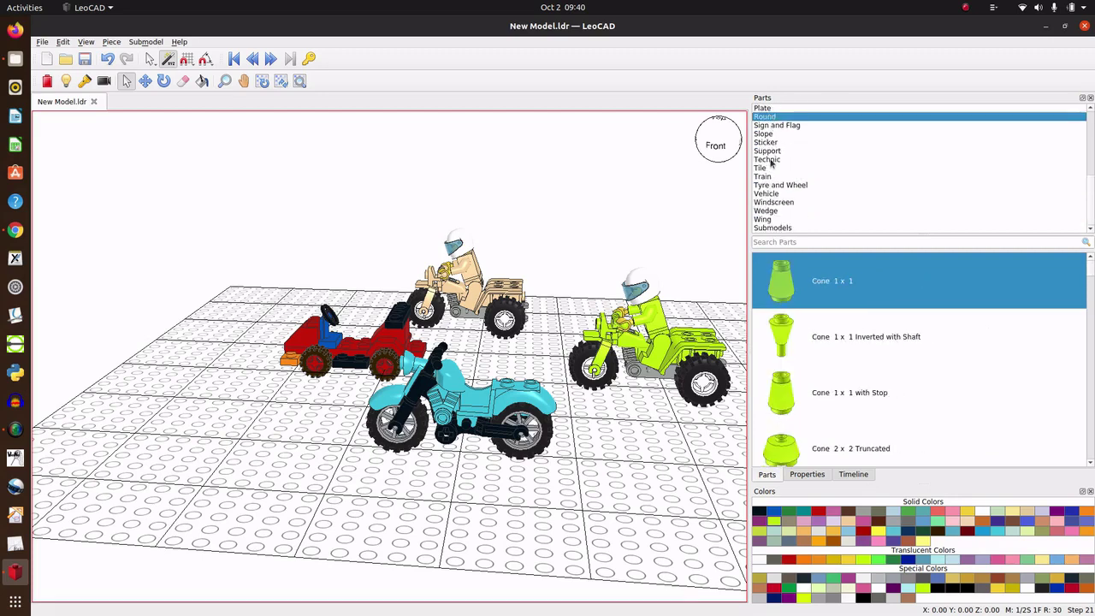
scroll(781, 169, up, 1)
scroll(780, 169, up, 3)
scroll(781, 169, up, 3)
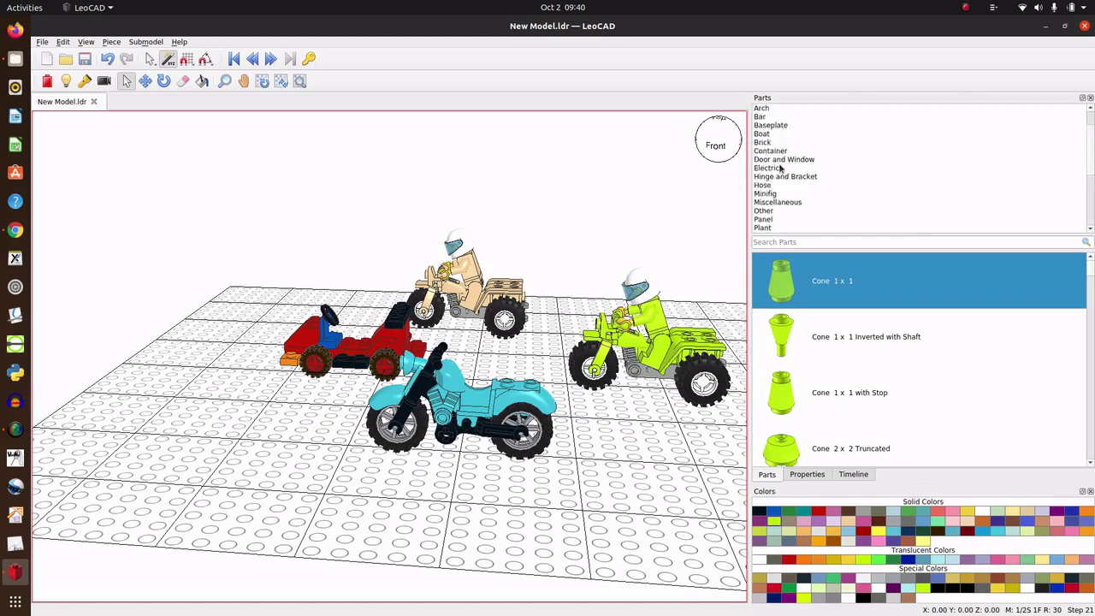
scroll(781, 169, up, 1)
scroll(780, 171, down, 2)
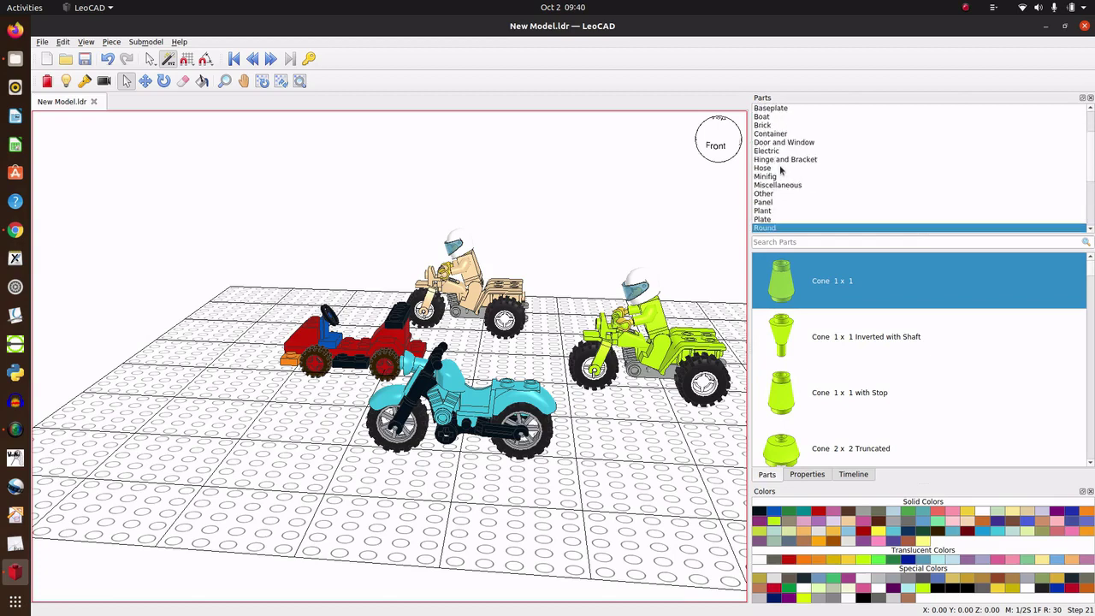
click(768, 202)
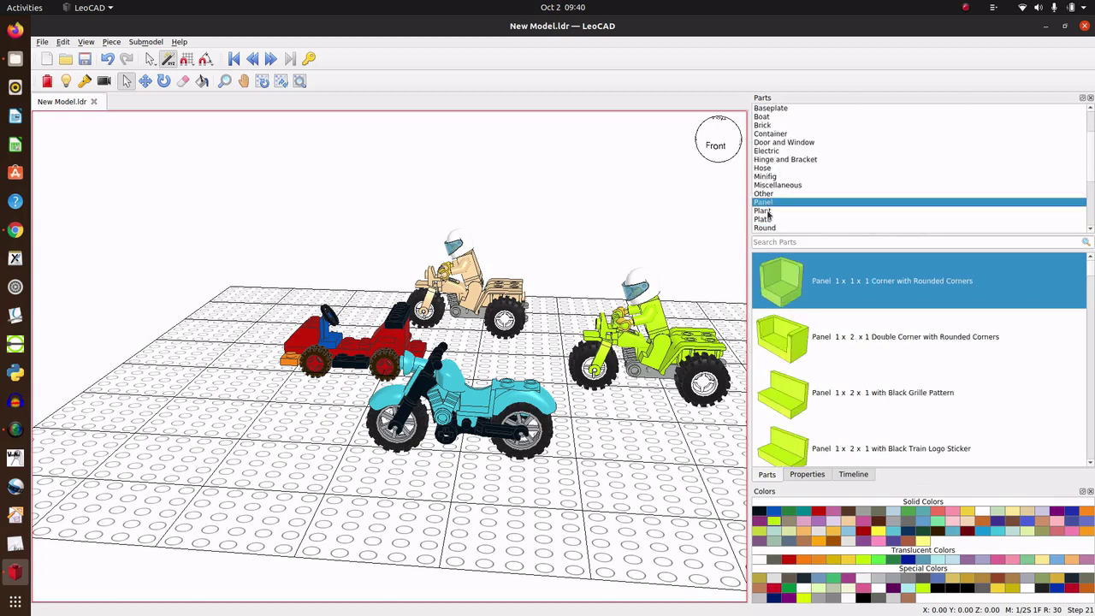
click(770, 211)
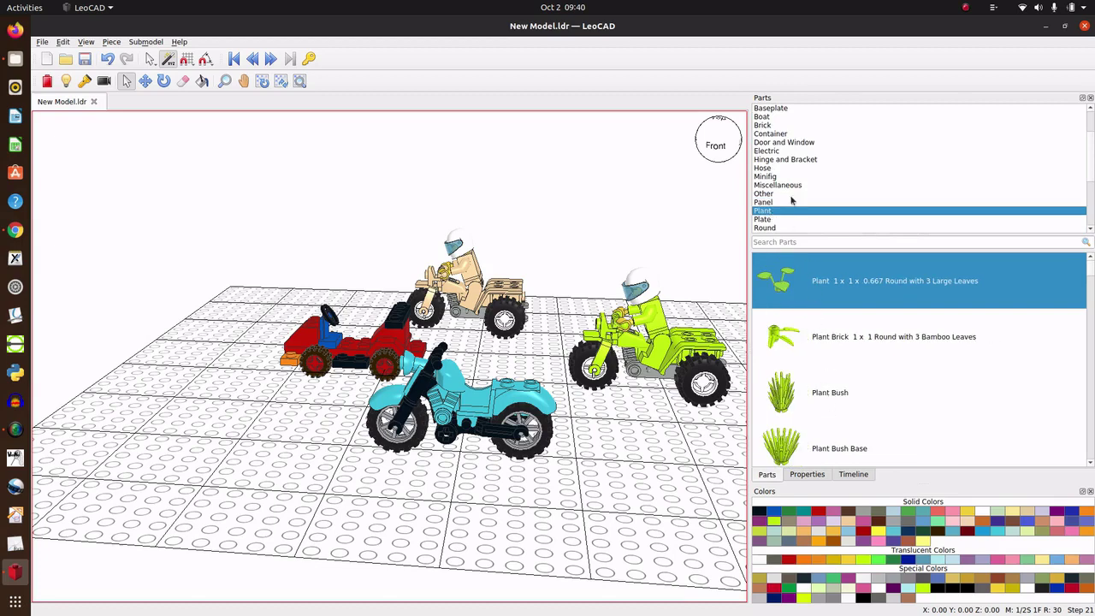
scroll(787, 175, down, 2)
scroll(787, 176, down, 3)
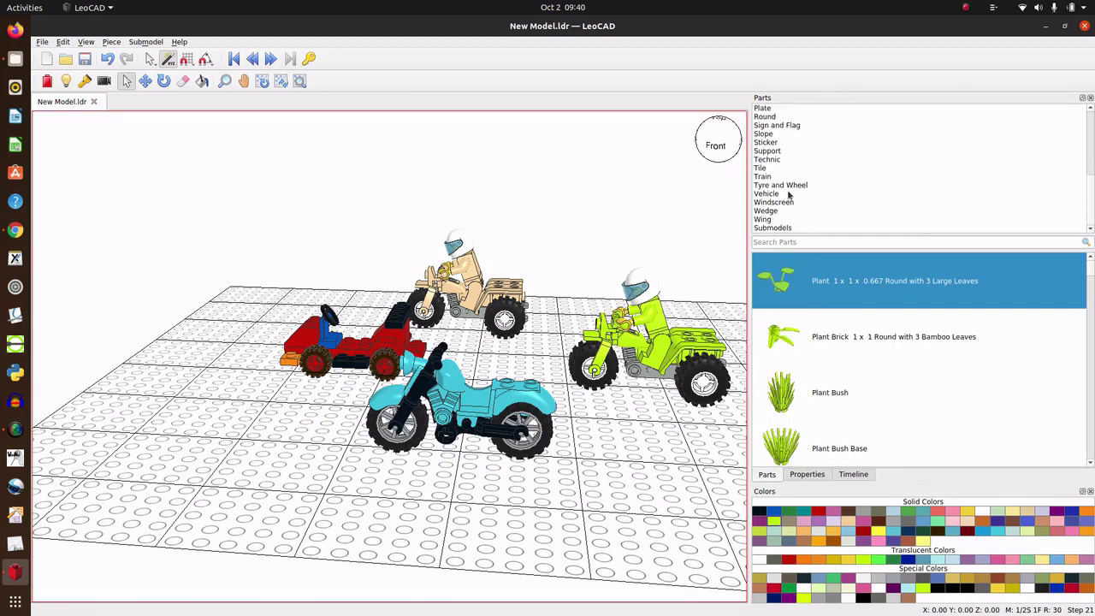
- Show the Vehicle category, scroll through its motorcycle bodies and frames, and return to the top
click(772, 195)
scroll(813, 318, down, 3)
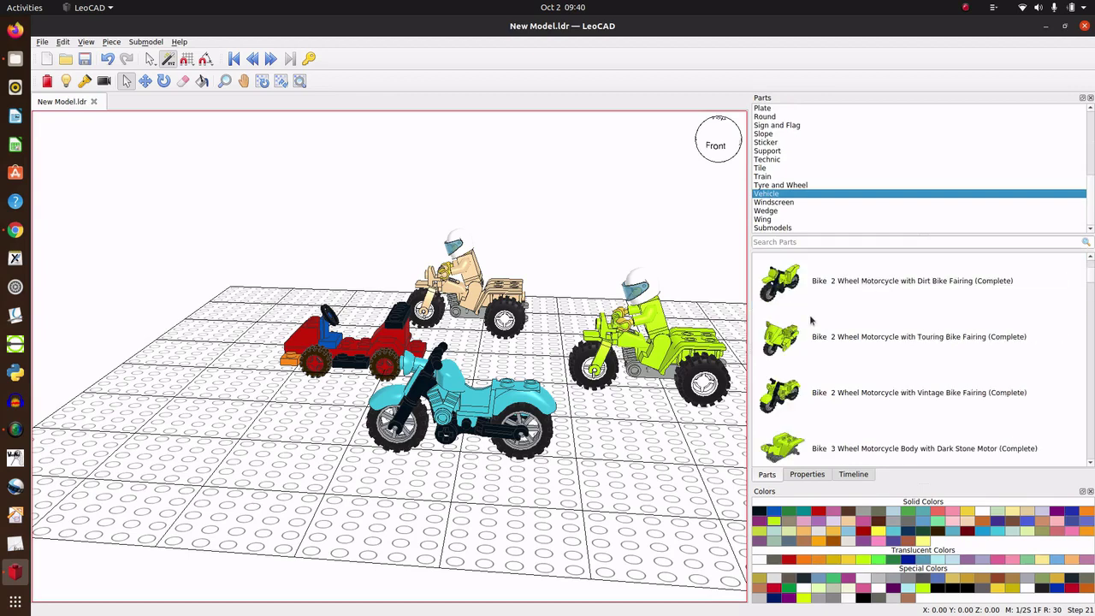
scroll(813, 322, down, 2)
scroll(811, 320, down, 2)
scroll(808, 325, up, 4)
scroll(784, 377, up, 2)
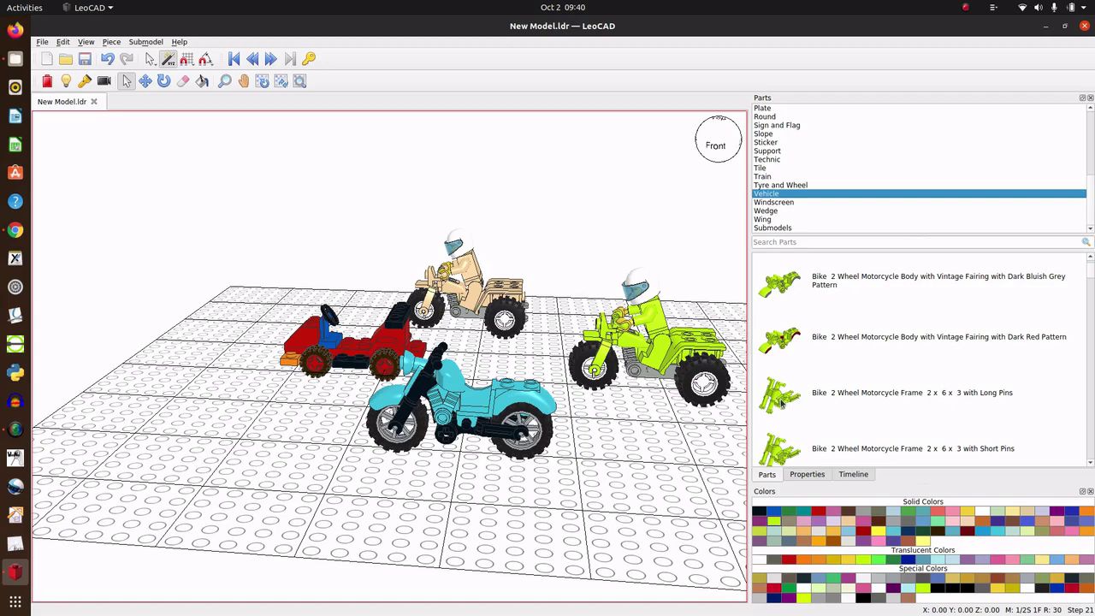
scroll(777, 175, up, 3)
scroll(779, 154, up, 3)
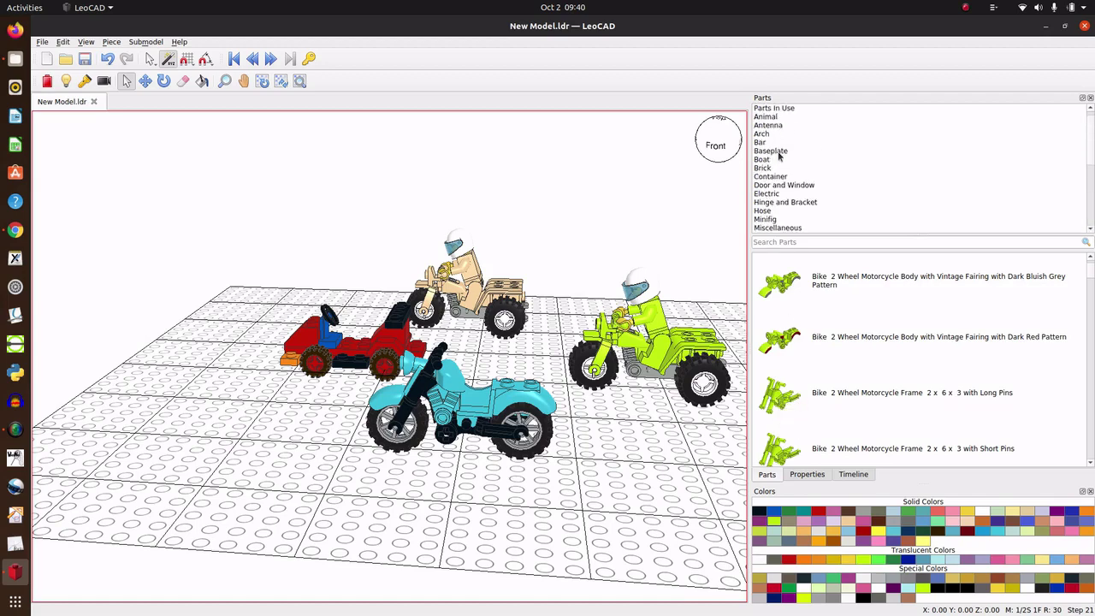
scroll(778, 155, up, 1)
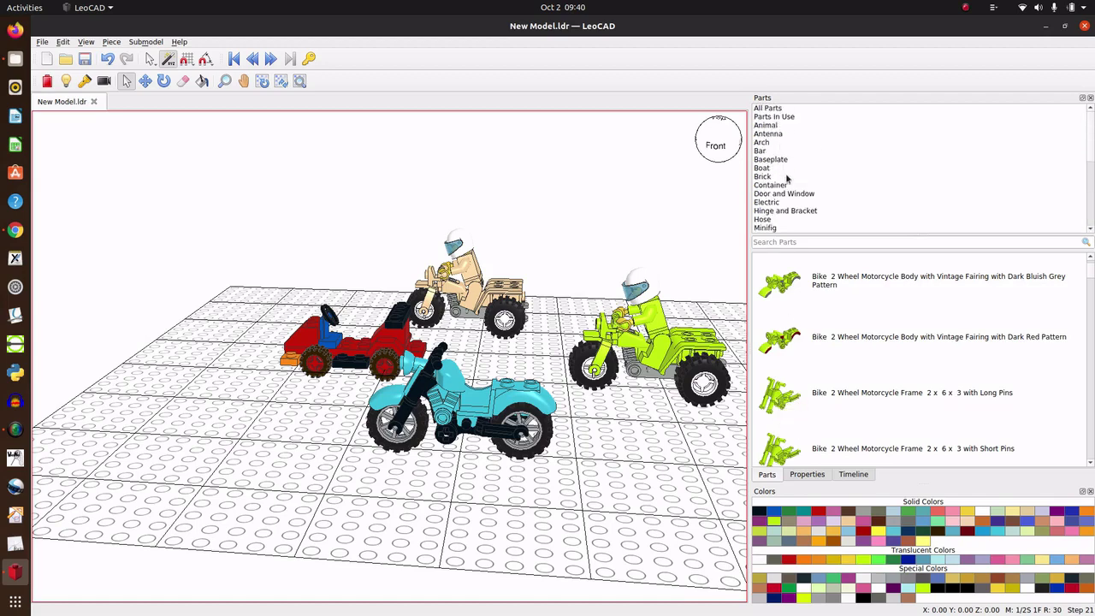
- Check the parts list display options, then switch the category list to All Parts
right_click(840, 316)
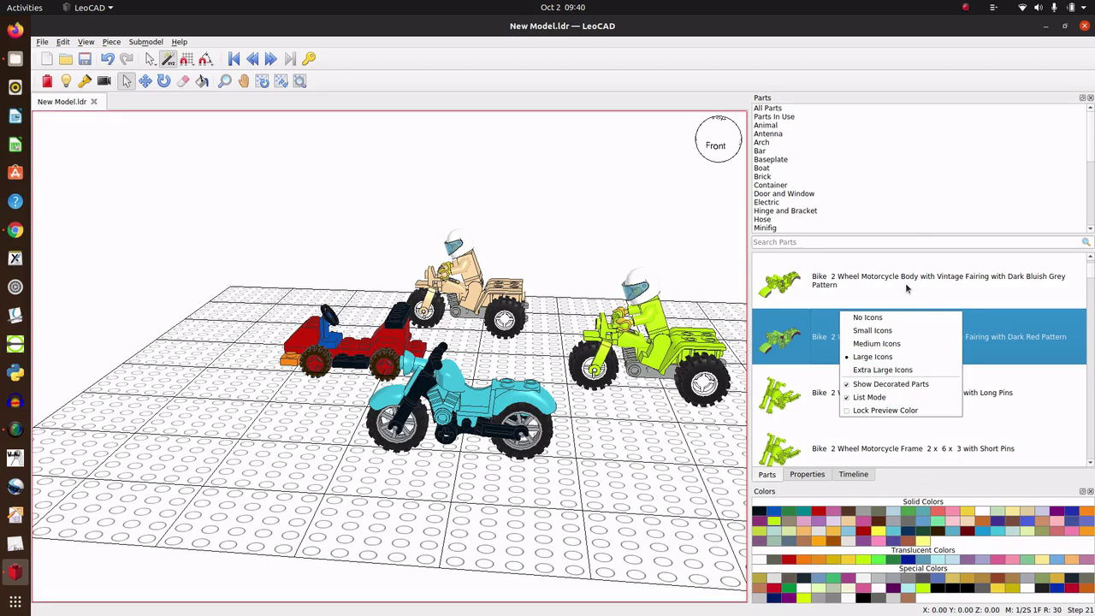
click(811, 239)
click(810, 241)
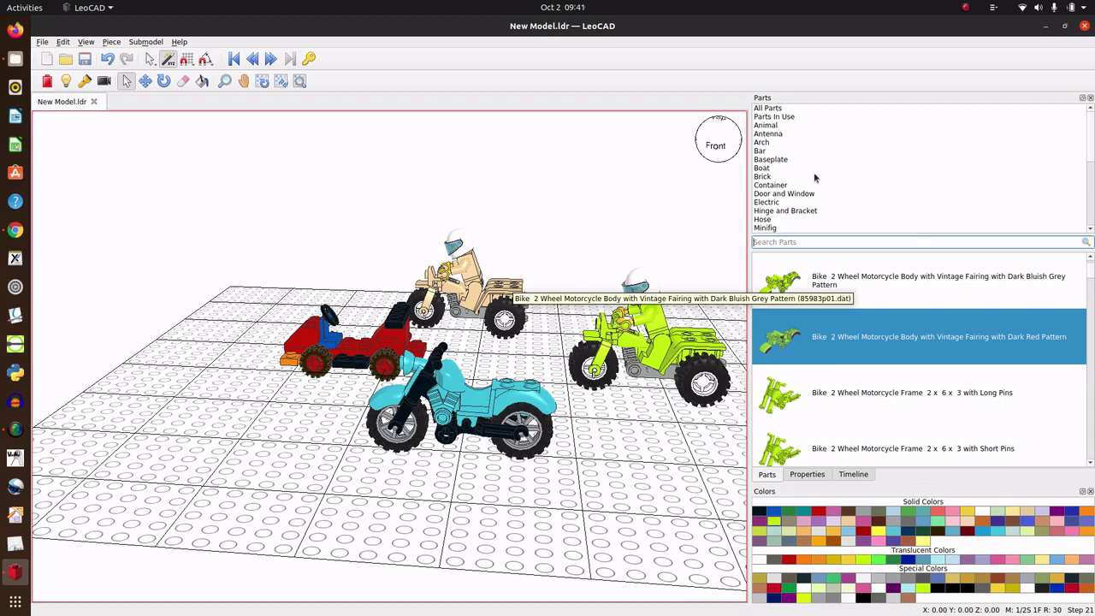
click(775, 108)
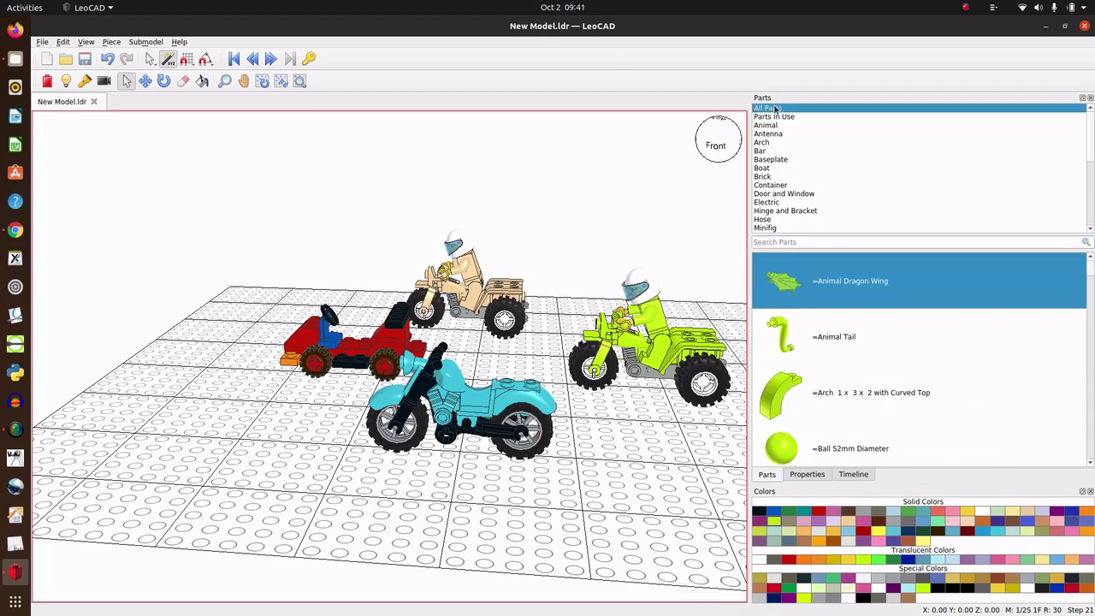
click(800, 242)
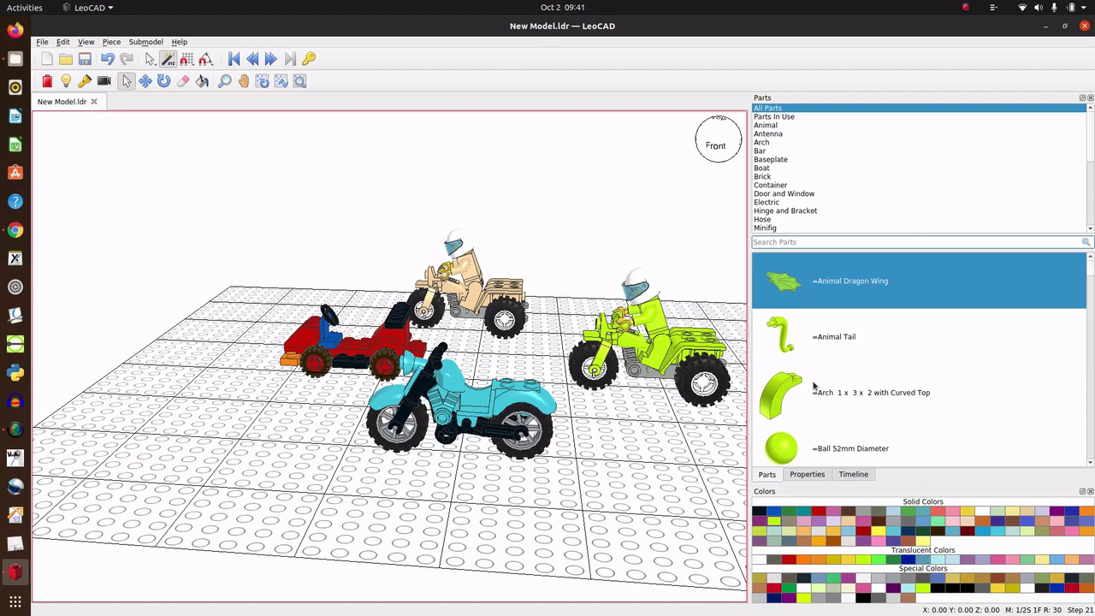
scroll(814, 387, down, 2)
- Search the parts list for 'plate' and scroll through the plate results
scroll(814, 387, up, 2)
click(766, 245)
text(plate)
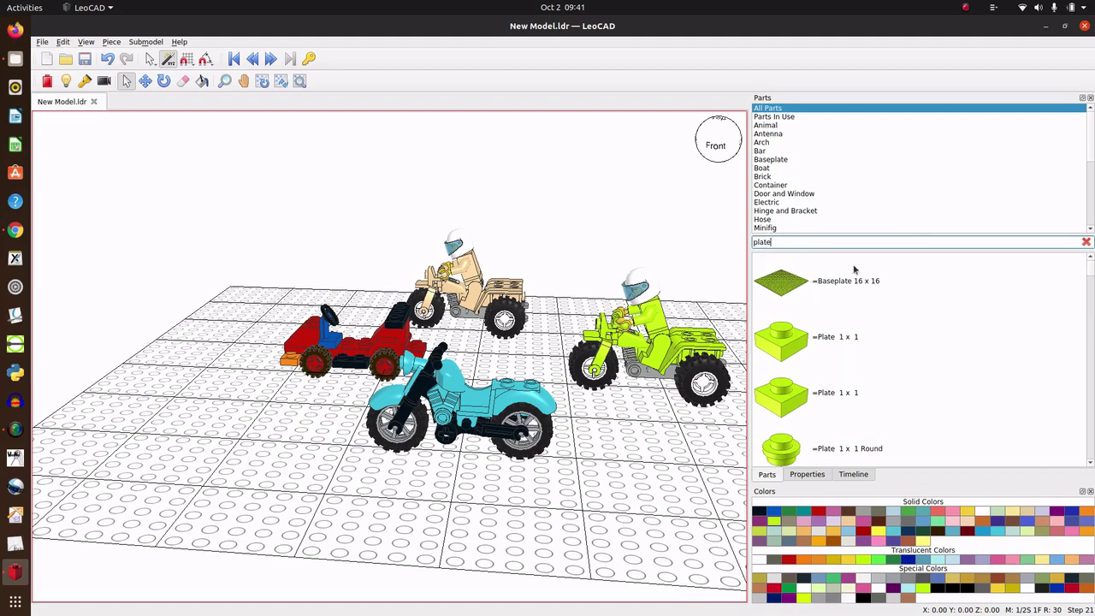
scroll(853, 391, down, 3)
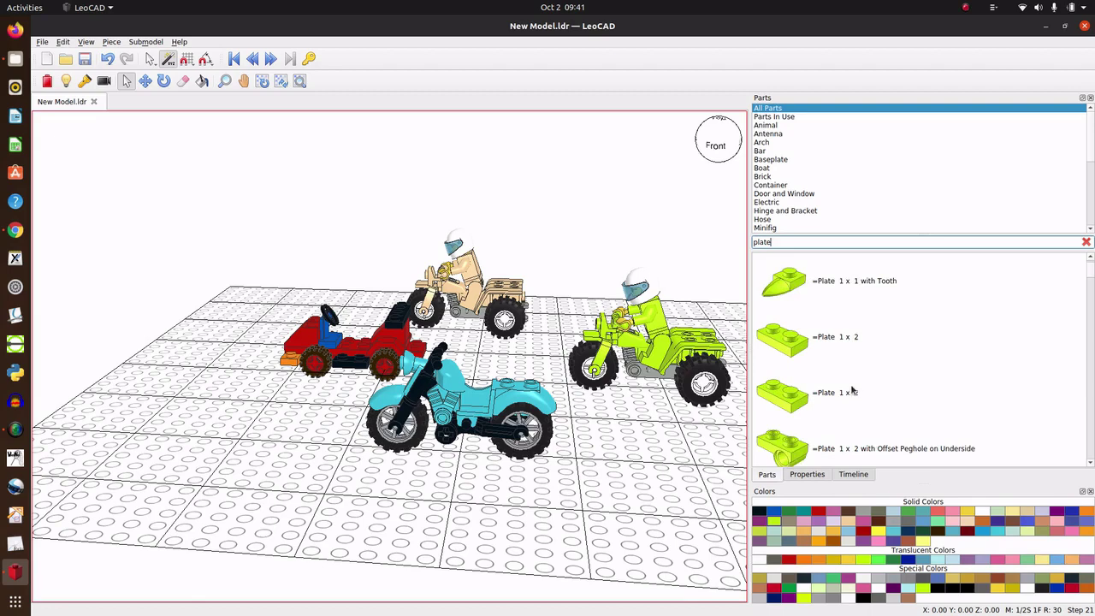
scroll(853, 391, up, 3)
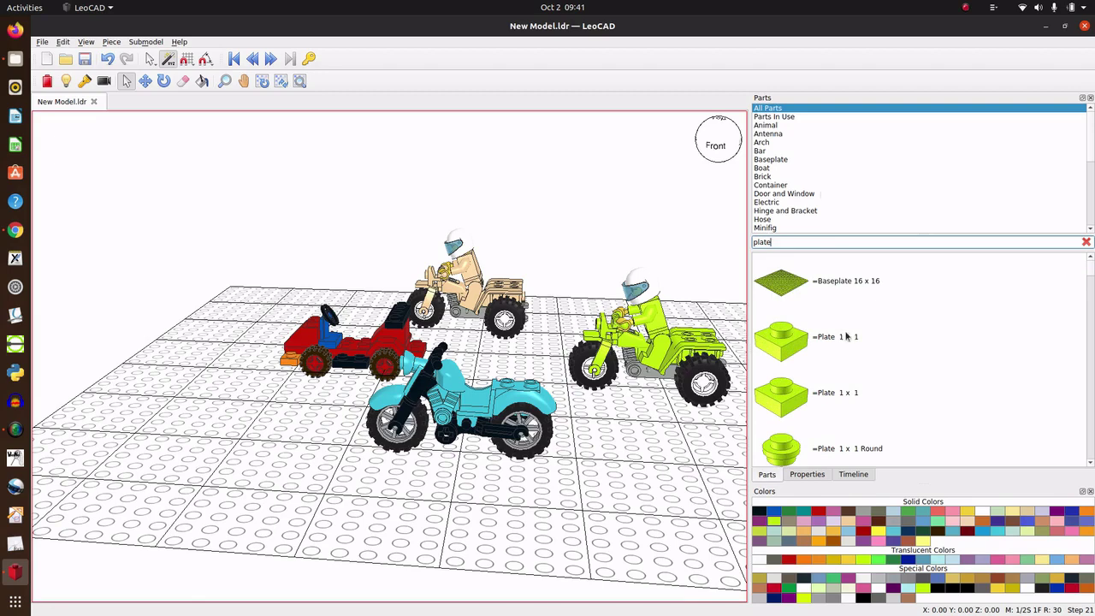
- Leave the parts display options unchanged and show the Timeline of build steps
right_click(856, 300)
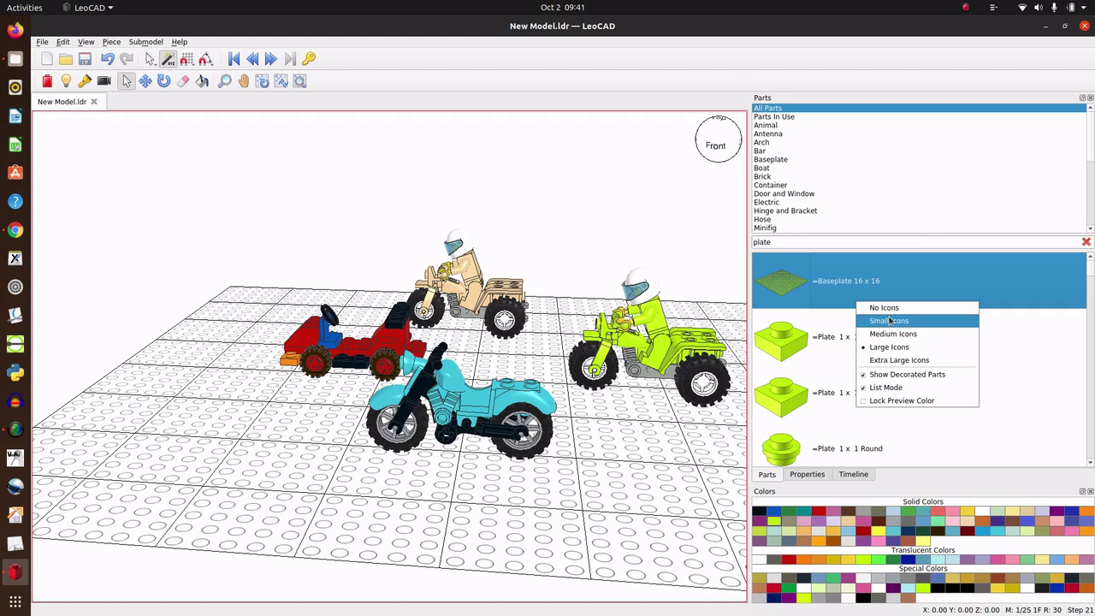
click(813, 318)
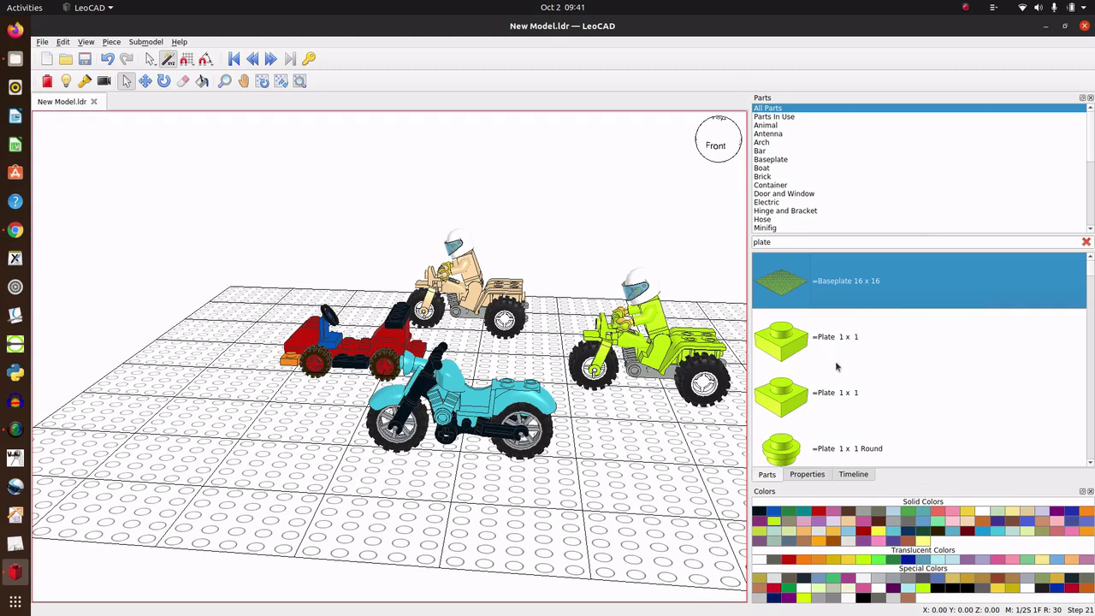
click(852, 476)
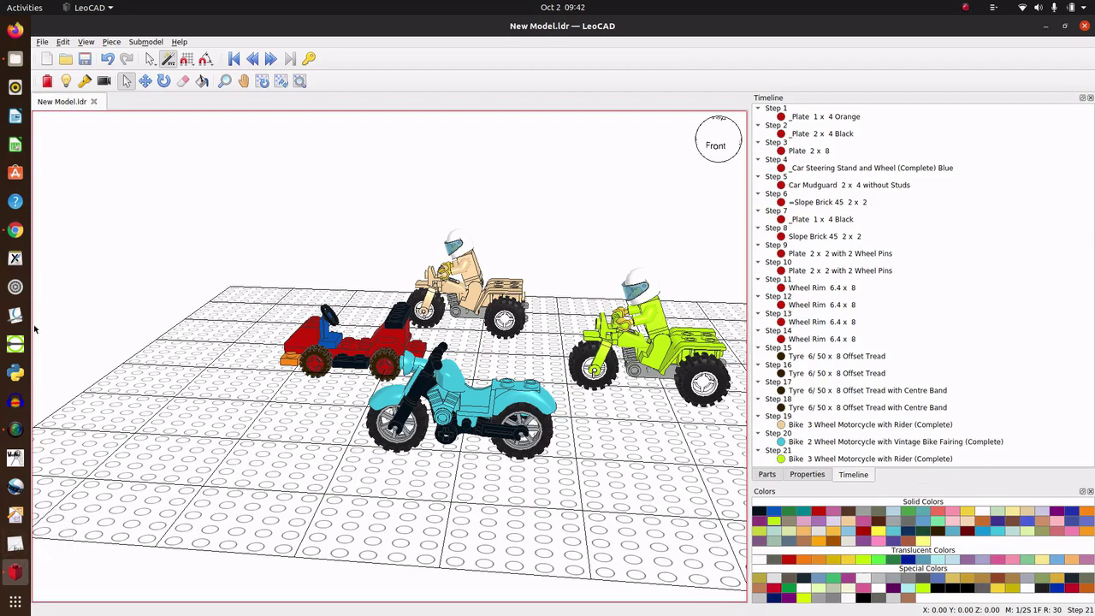
- Switch to the LeoCAD Basic Tutorial page in Chrome
click(15, 229)
- Scroll the tutorial to the Browsing the Parts List section, then return to LeoCAD
scroll(621, 332, down, 2)
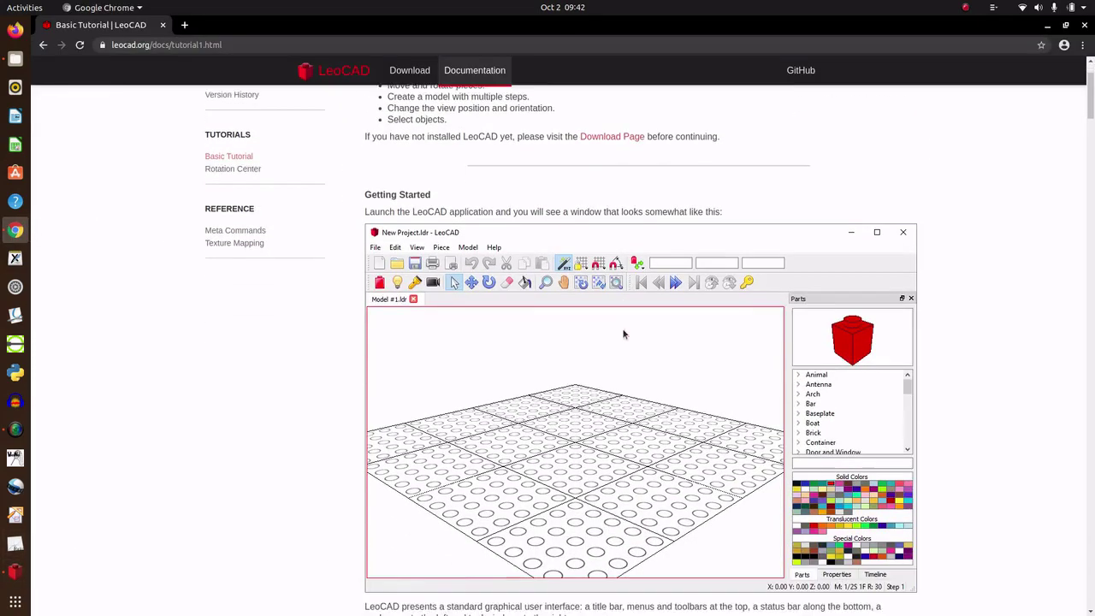
scroll(623, 335, down, 3)
scroll(624, 335, up, 3)
scroll(576, 383, down, 1)
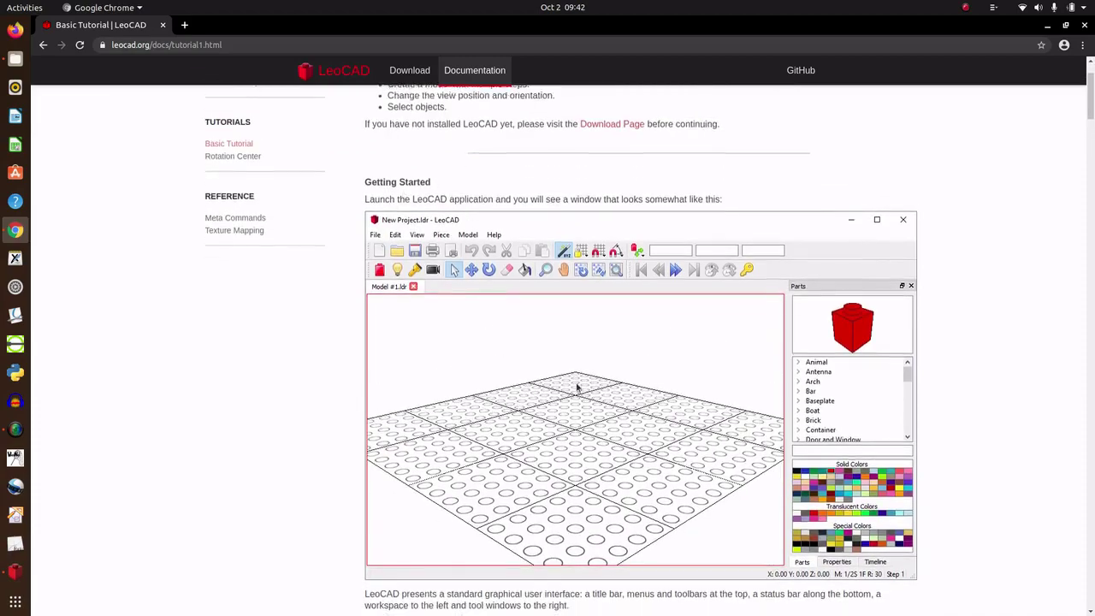
scroll(560, 368, down, 3)
scroll(562, 381, down, 4)
scroll(560, 385, down, 8)
scroll(560, 382, down, 4)
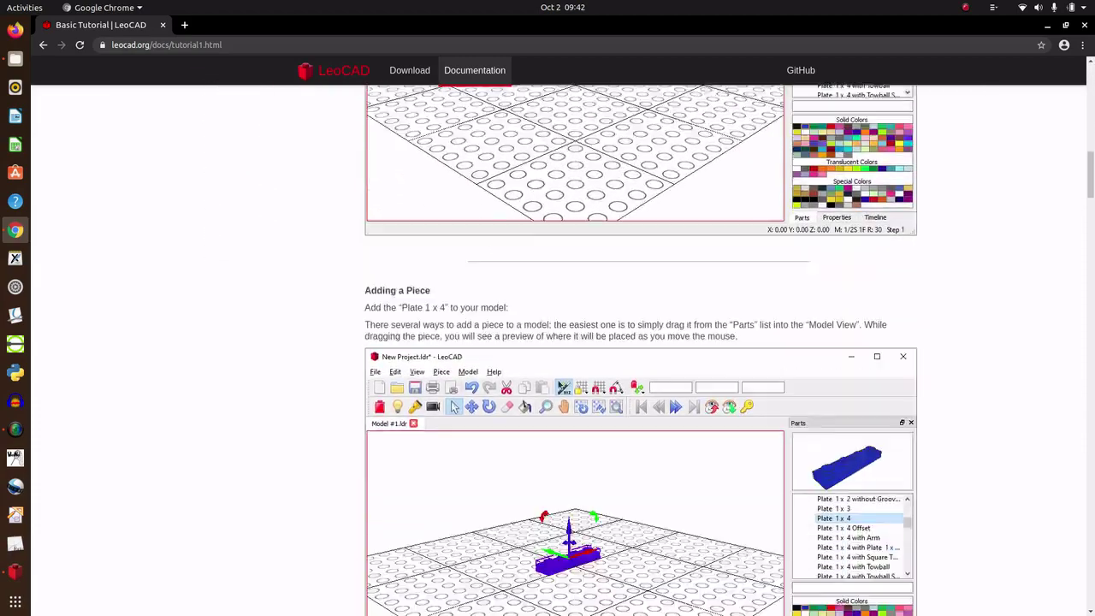
scroll(560, 381, up, 2)
scroll(560, 382, up, 4)
scroll(560, 382, up, 3)
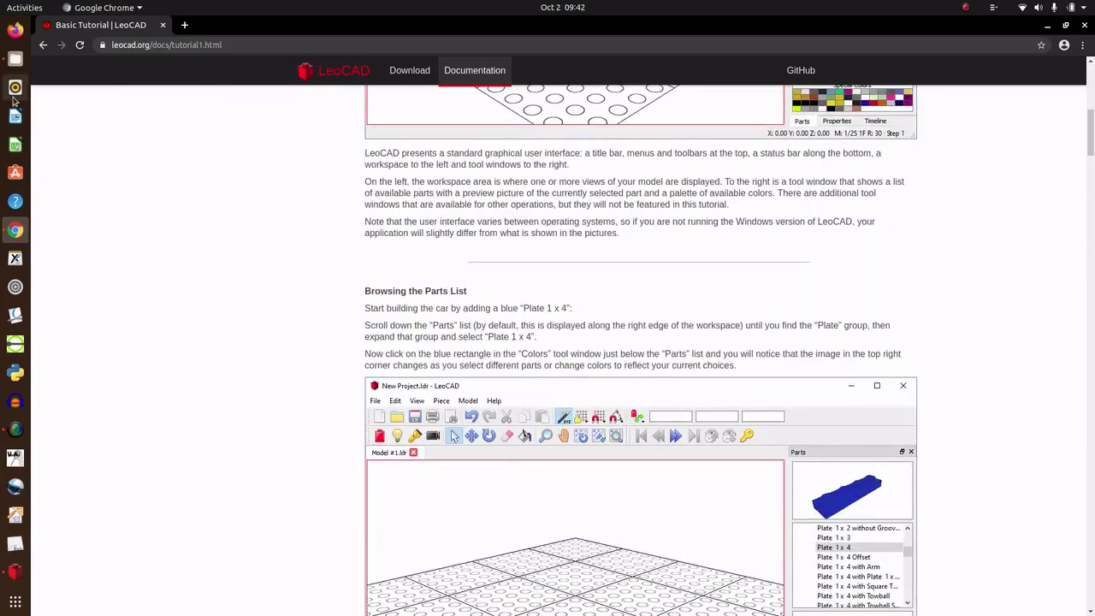
click(16, 572)
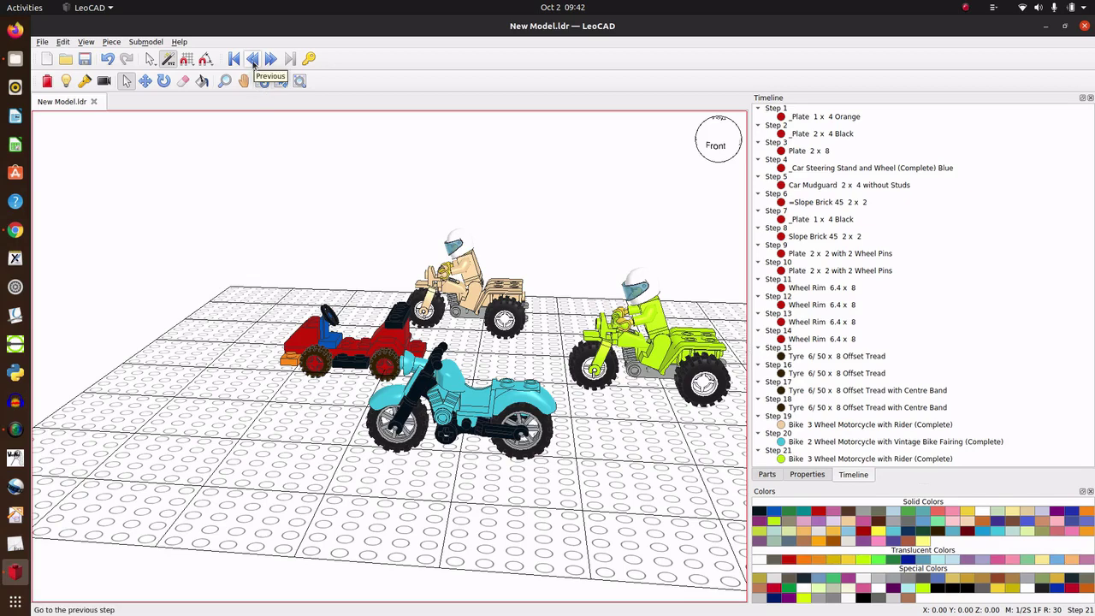
- Step the model back to step 1, leaving only the orange 1 x 4 plate
click(253, 64)
click(253, 64)
click(253, 64)
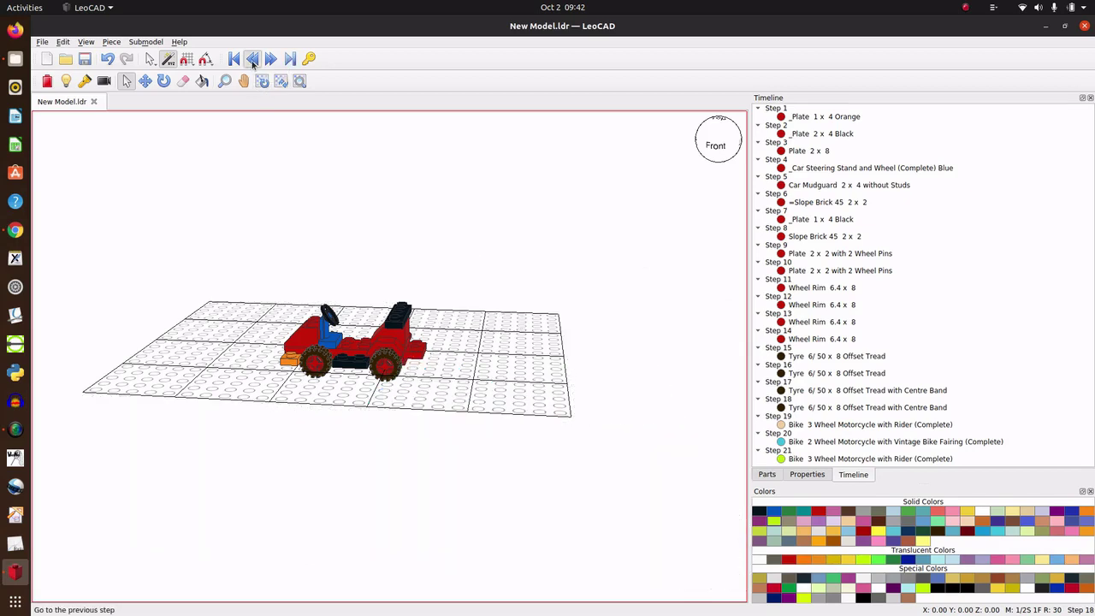
click(254, 64)
click(253, 64)
click(253, 65)
click(254, 64)
click(253, 64)
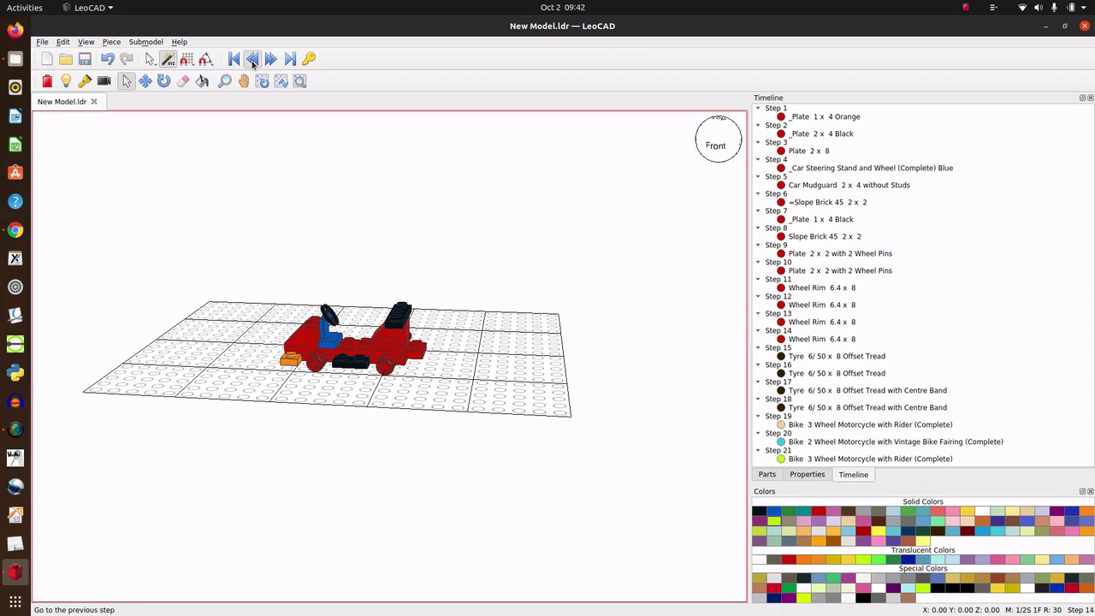
click(253, 64)
click(253, 64)
click(254, 65)
click(253, 64)
click(254, 64)
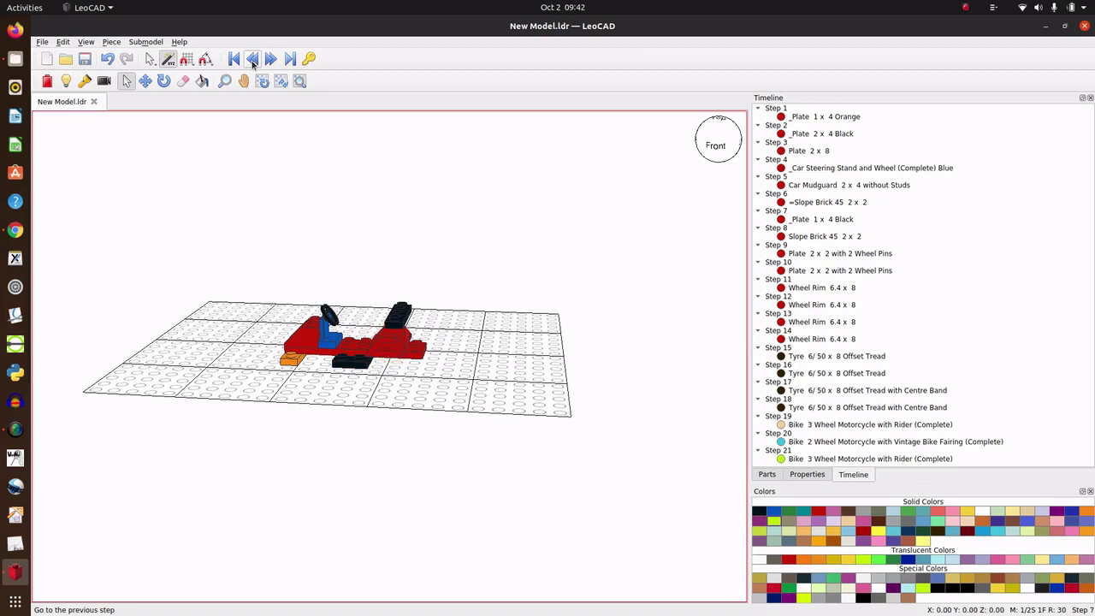
click(253, 64)
click(253, 64)
click(254, 64)
click(253, 64)
click(254, 64)
click(254, 65)
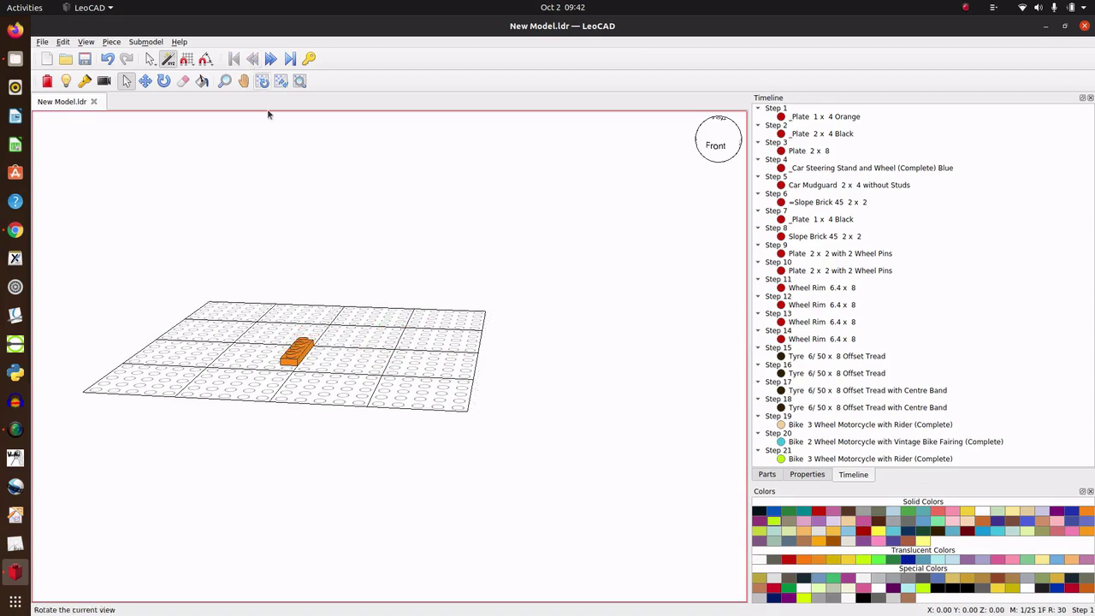
- Zoom the view and bring back the Parts panel with its 'plate' search field
scroll(232, 334, up, 2)
scroll(209, 327, up, 4)
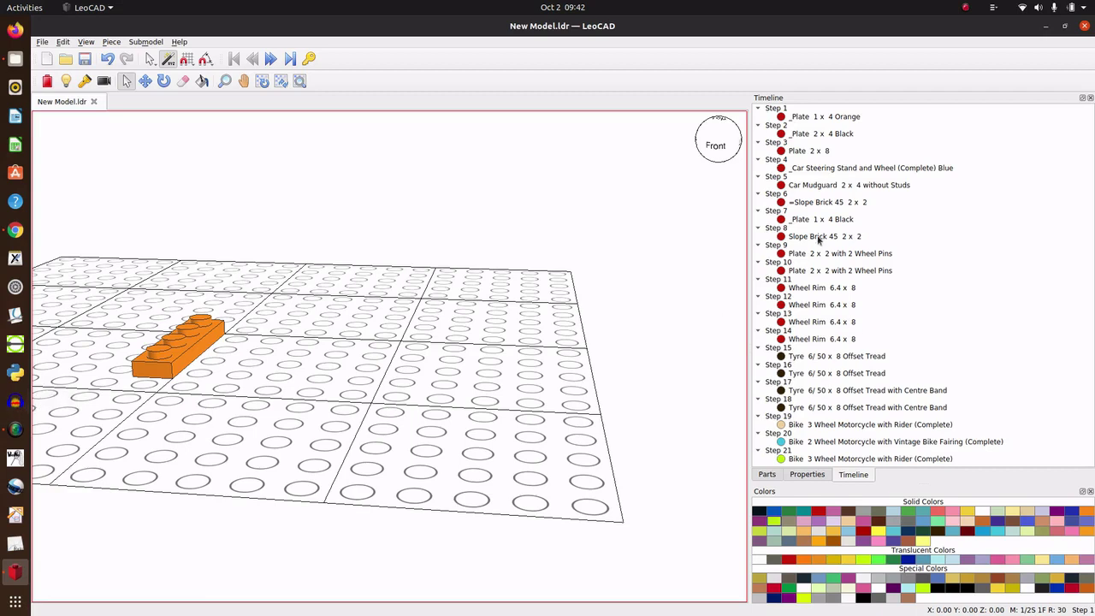
click(768, 477)
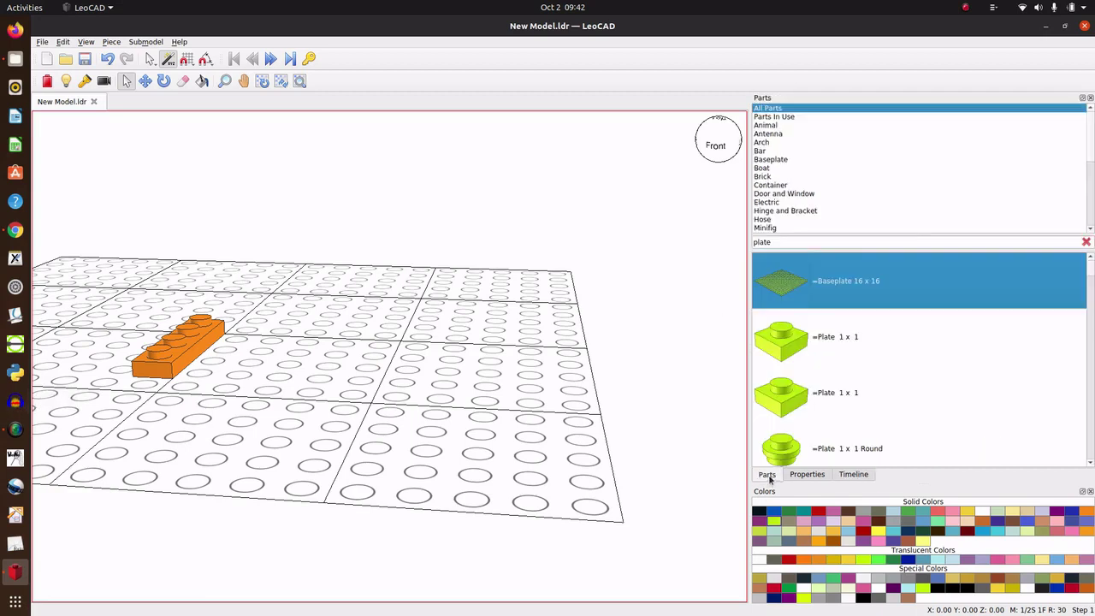
click(780, 243)
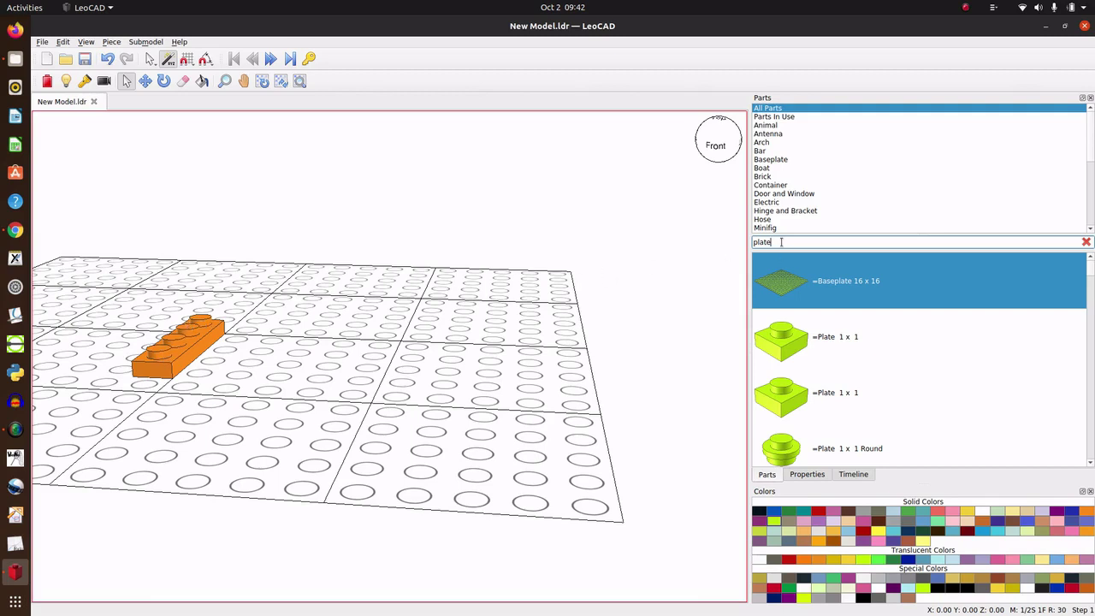
- Refine the parts search to 'plate 4 x', limited to the Plate category
text( 4 )
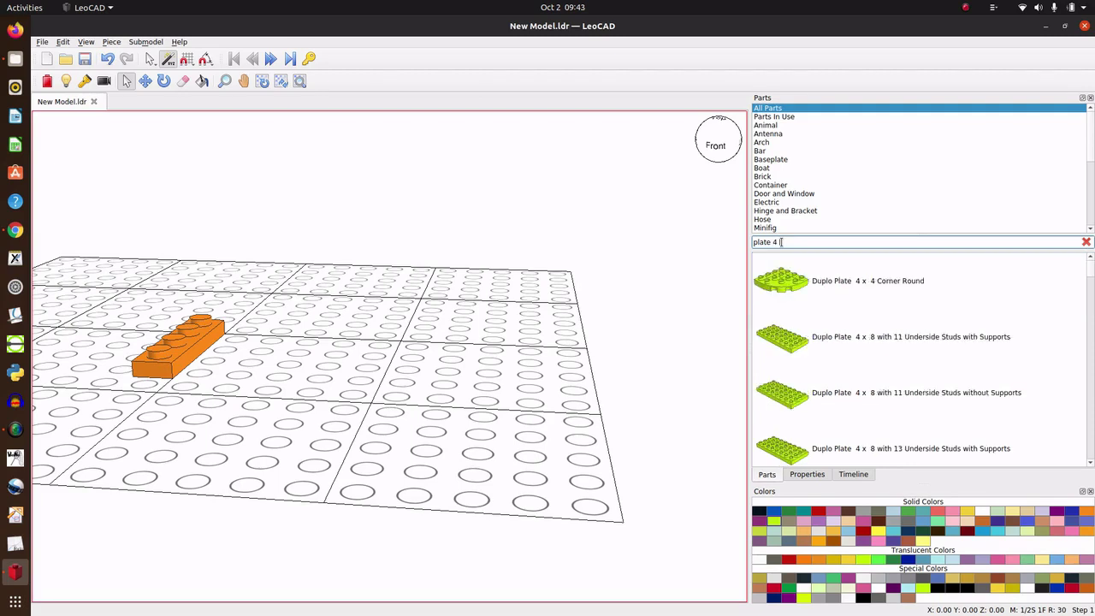
text(x 1)
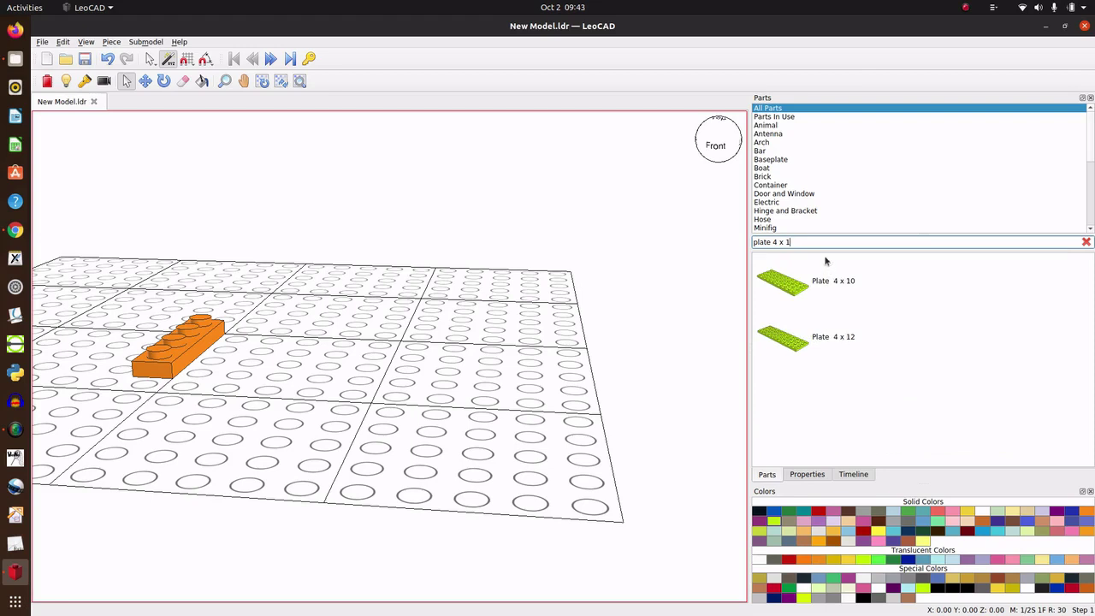
scroll(778, 214, down, 2)
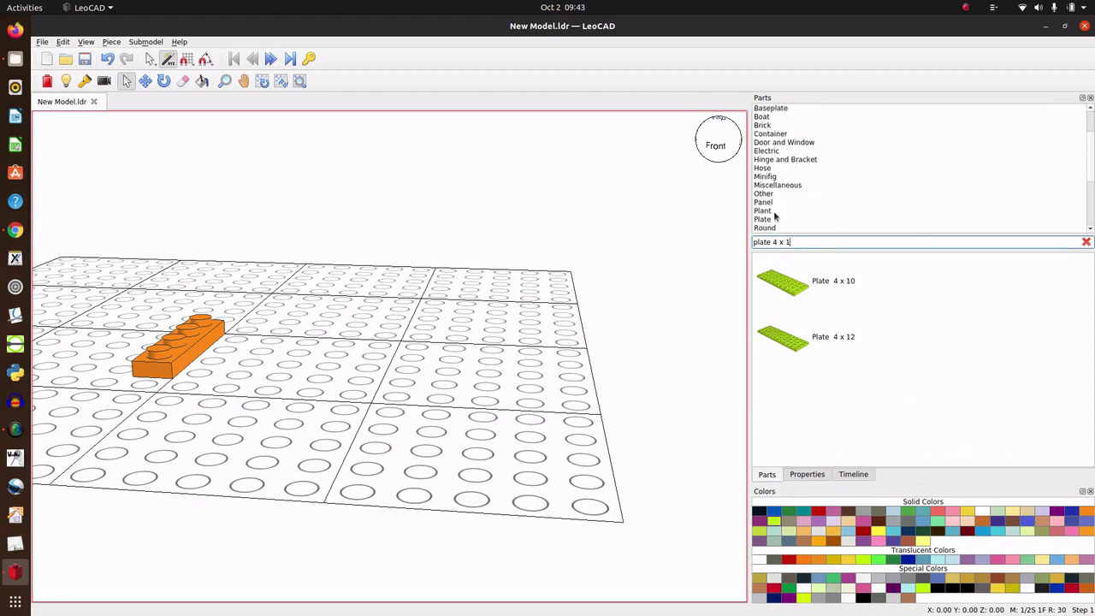
click(775, 219)
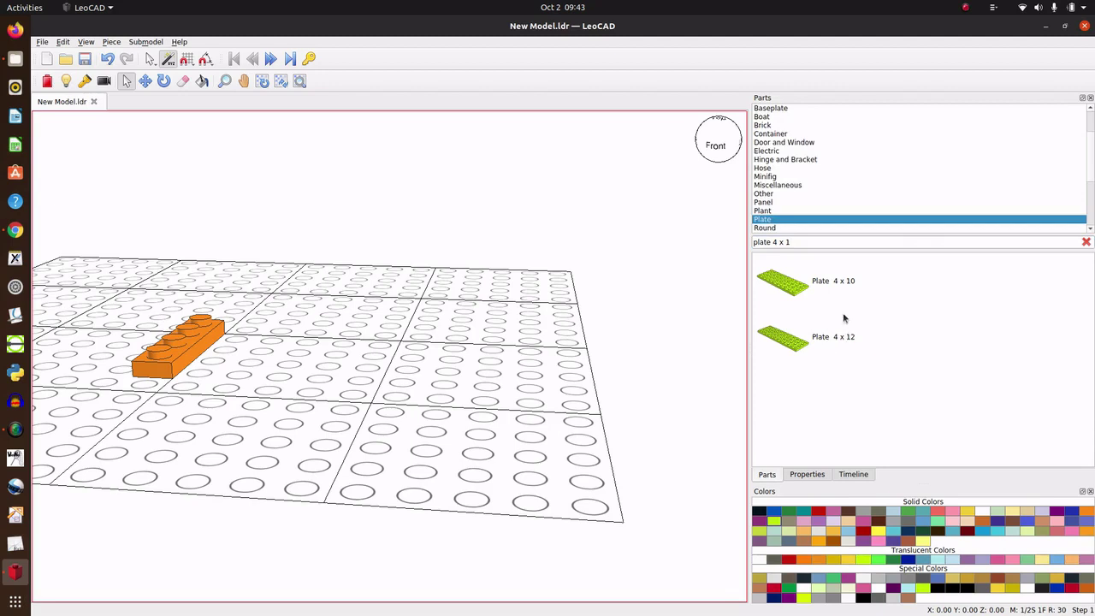
click(807, 242)
key(BackSpace)
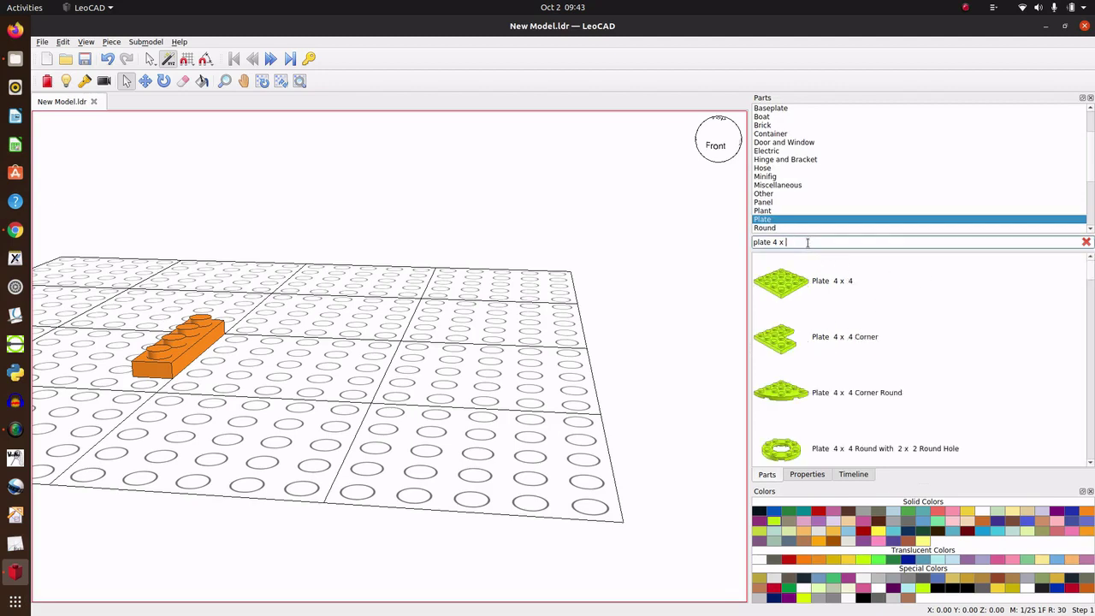
- Scroll through the Plate 4 x results to the end and back, then switch to the tutorial
scroll(836, 301, down, 3)
scroll(834, 296, down, 3)
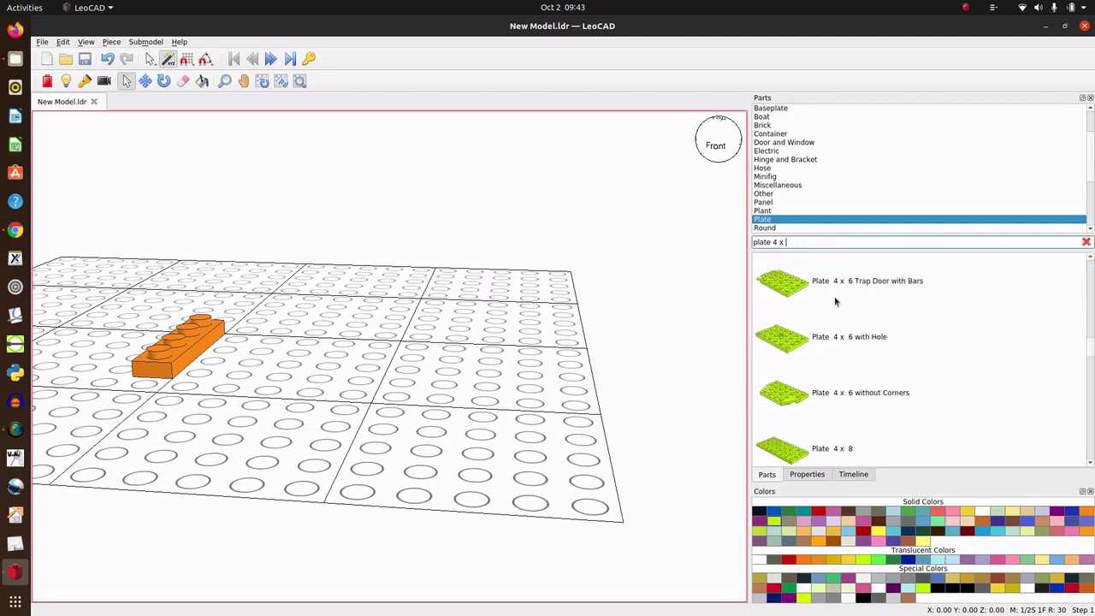
scroll(835, 296, down, 3)
scroll(834, 296, down, 3)
scroll(835, 297, down, 3)
scroll(834, 297, down, 1)
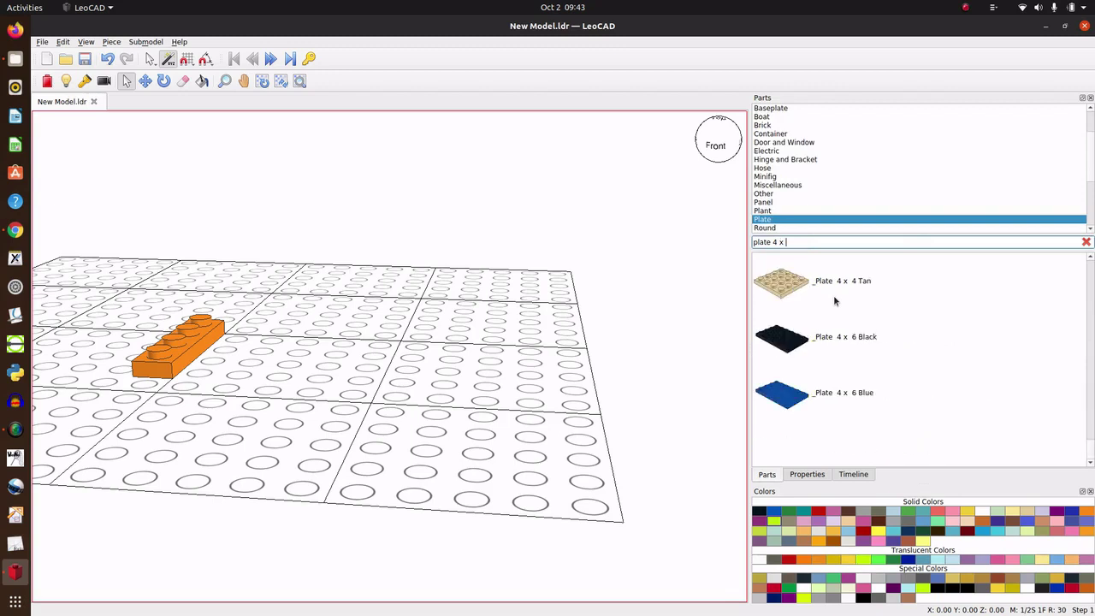
scroll(834, 298, up, 2)
scroll(834, 299, up, 3)
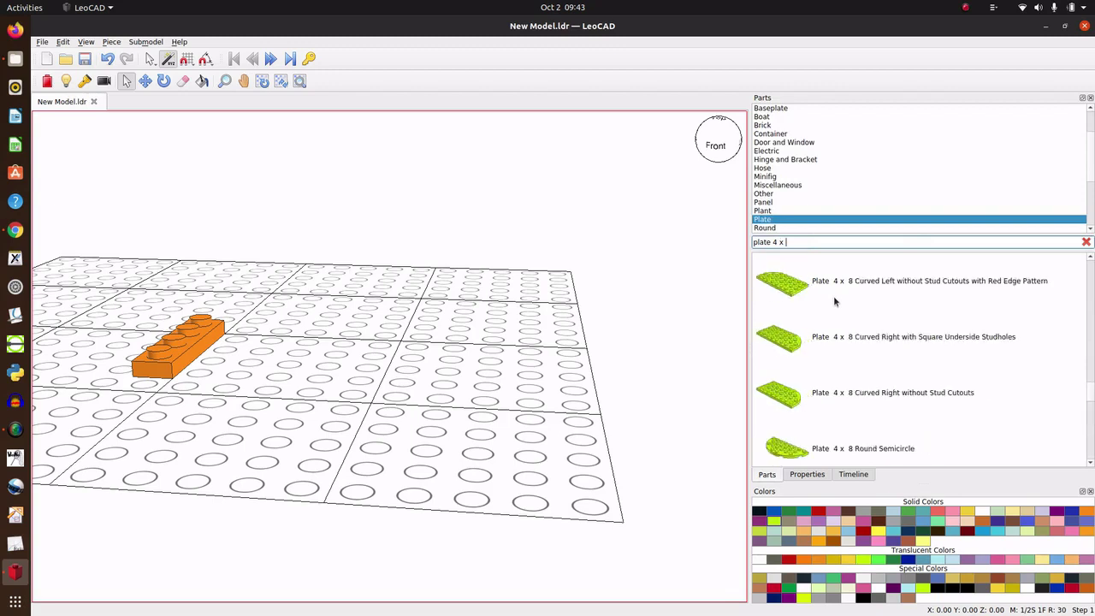
scroll(835, 299, up, 3)
scroll(835, 300, up, 3)
scroll(835, 300, up, 2)
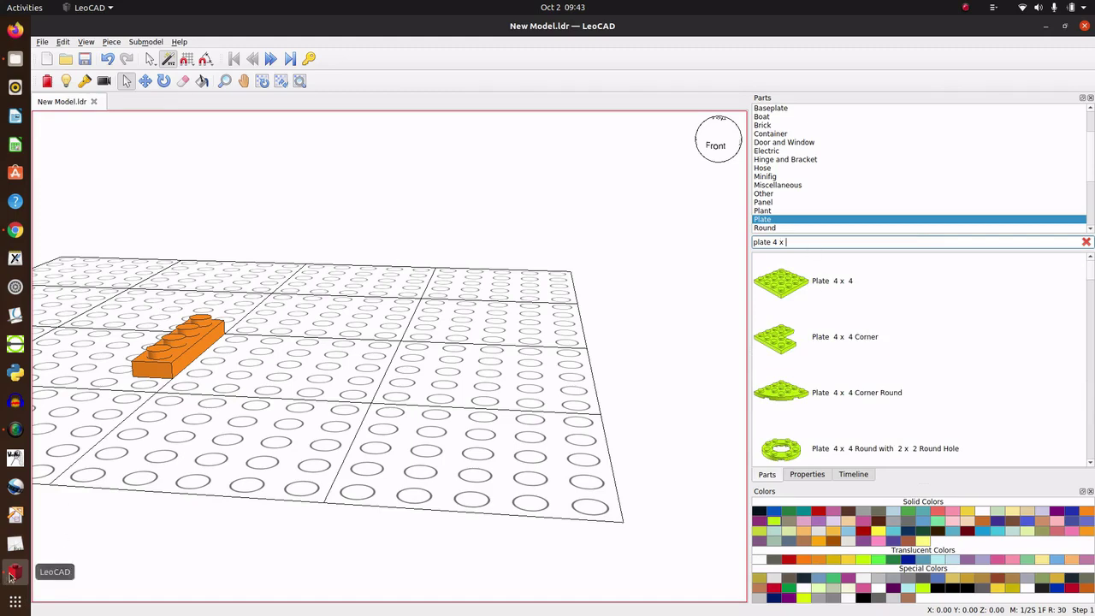
click(15, 229)
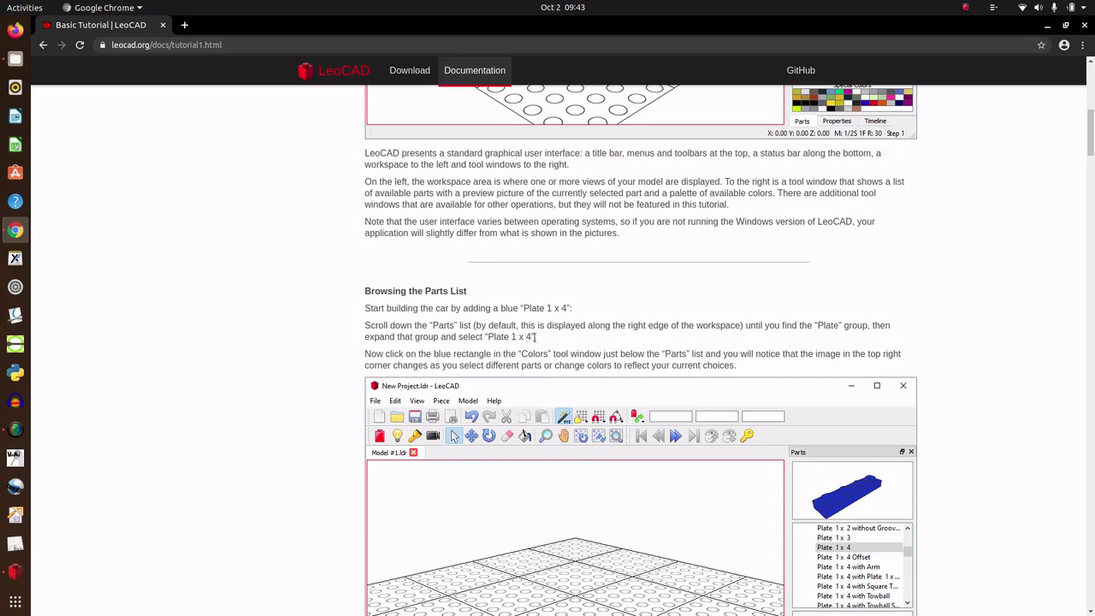
- Return to LeoCAD from the tutorial page
click(15, 572)
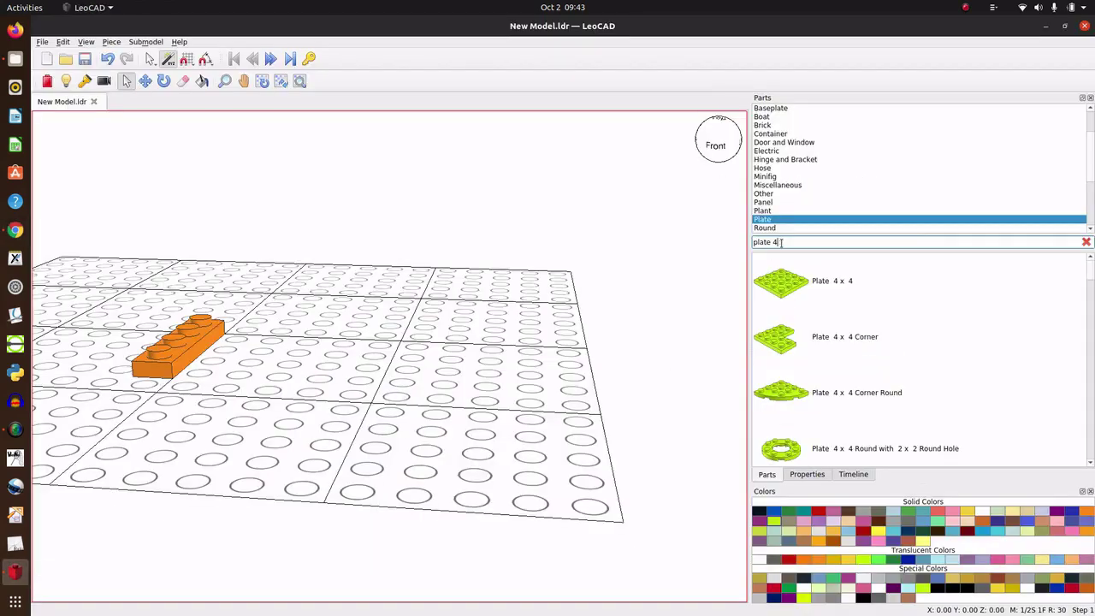
- Search 'plate 1 x 4', select Plate 1 x 4 and set its colour to dark red
key(BackSpace)
text(1)
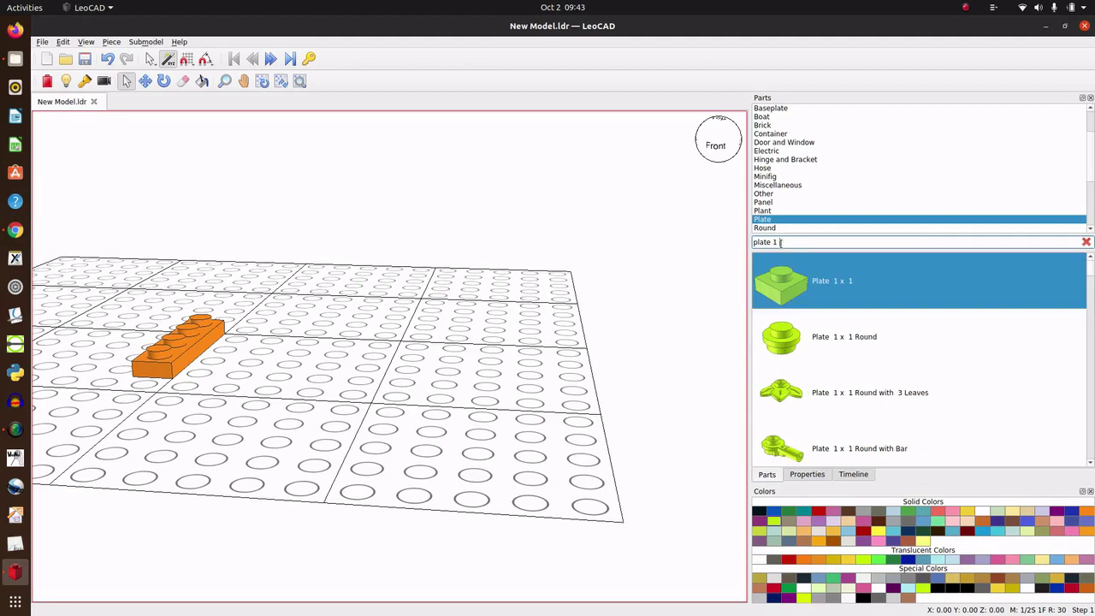
text( x 4)
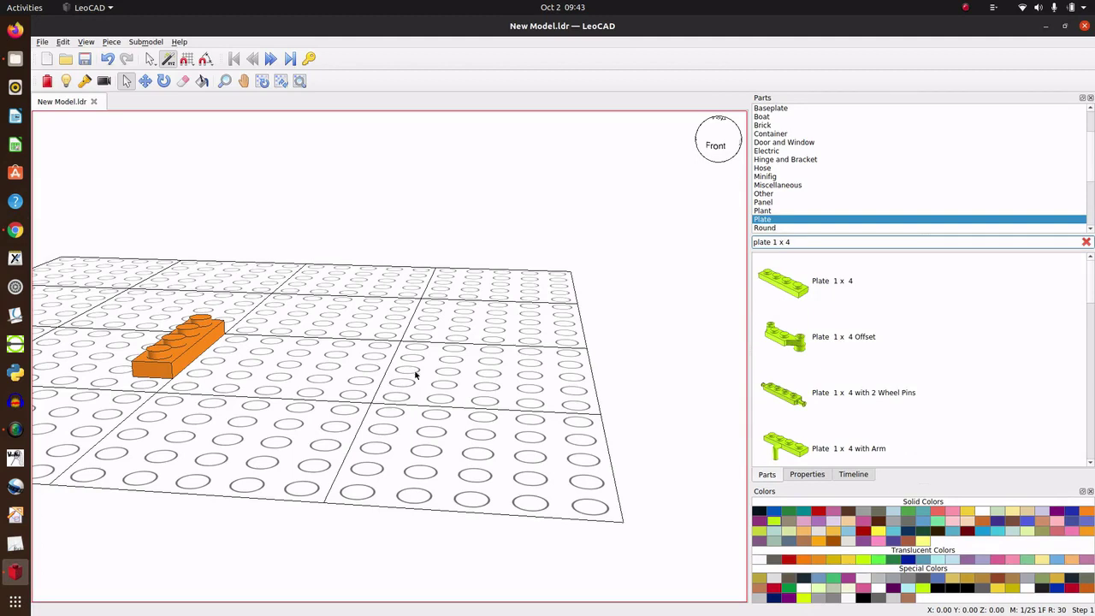
click(782, 288)
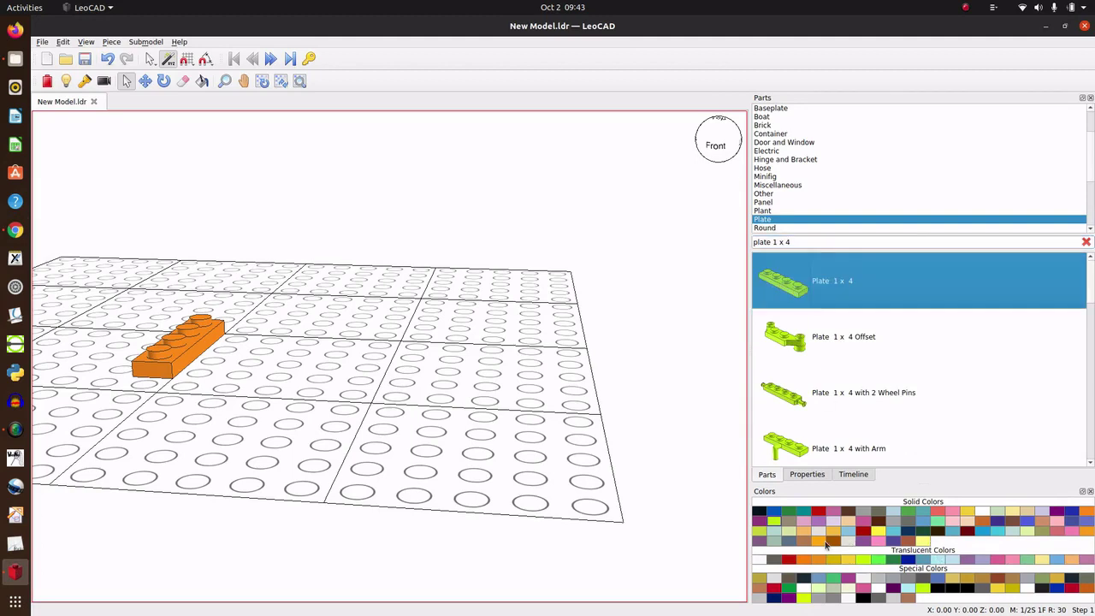
click(827, 542)
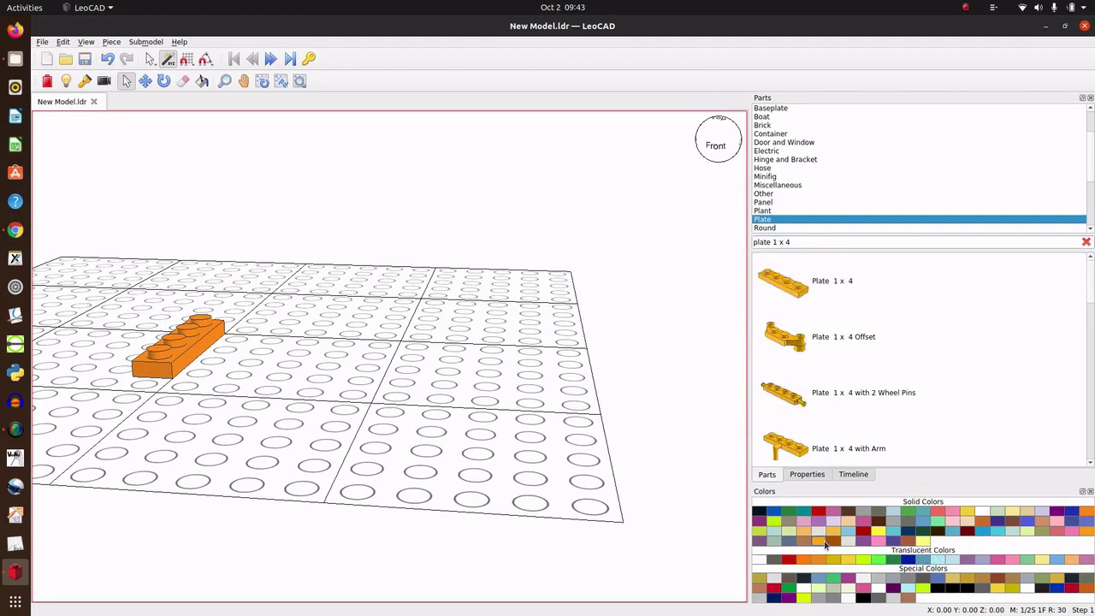
click(977, 530)
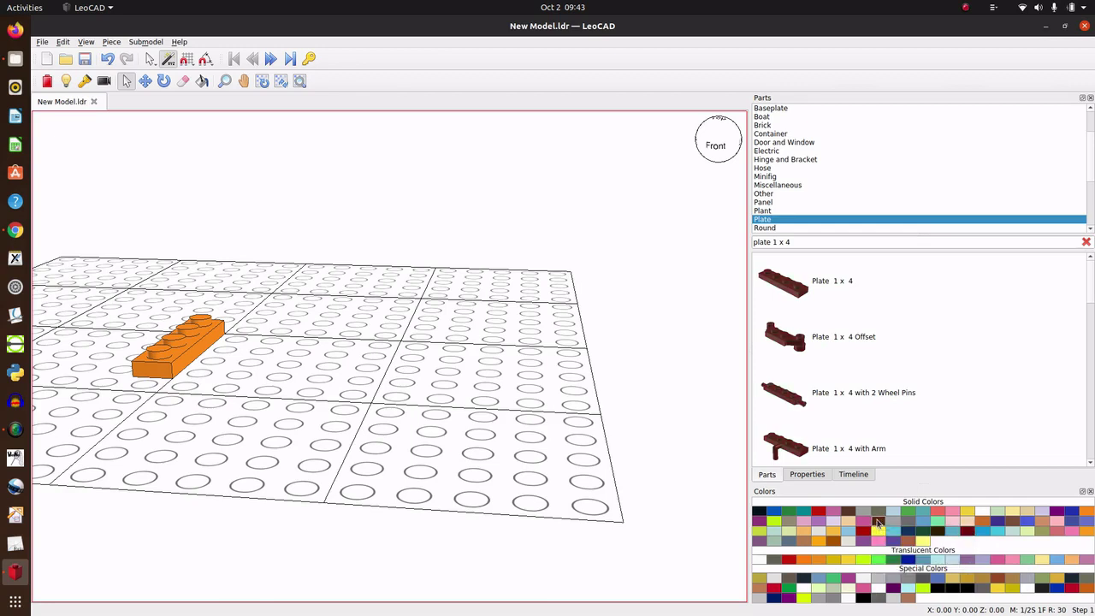
click(808, 290)
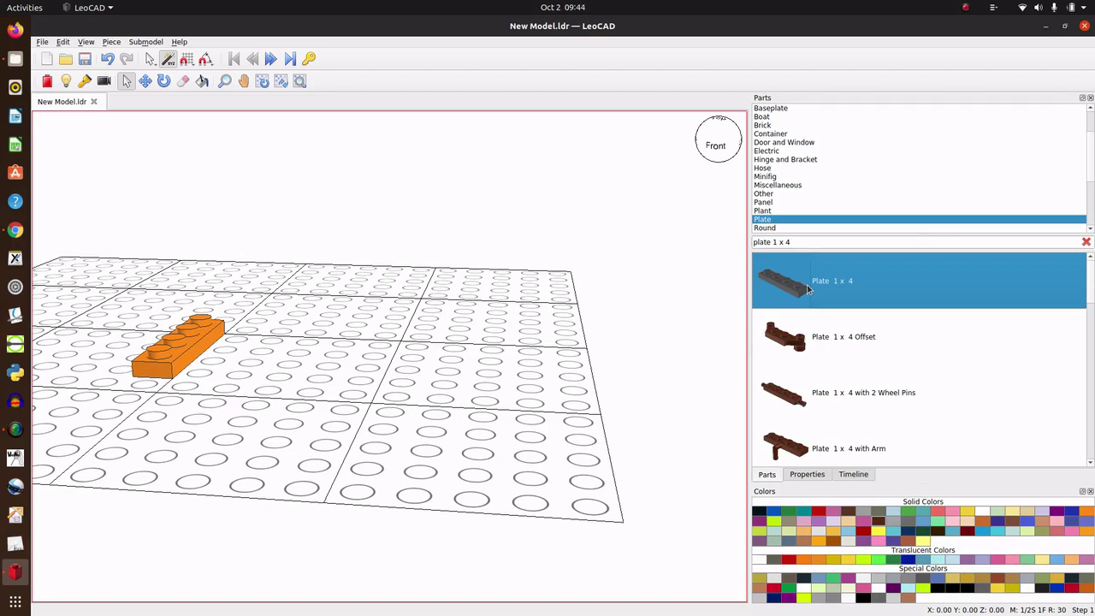
- Drag the dark red Plate 1 x 4 onto the grid, then move and rotate it beside the orange plate
drag(808, 289, 432, 351)
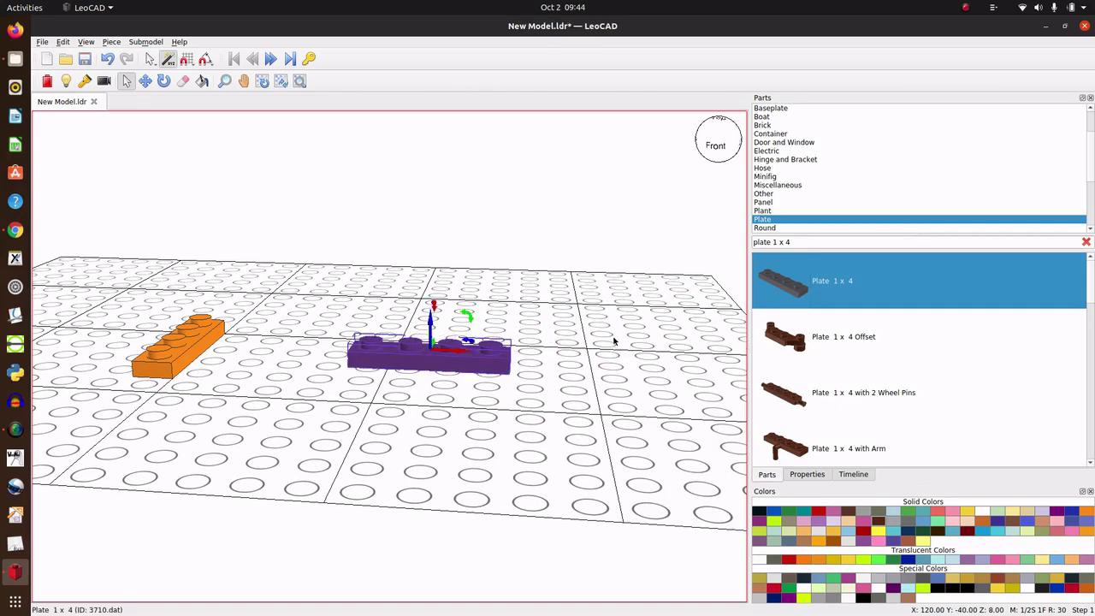
right_drag(614, 341, 532, 375)
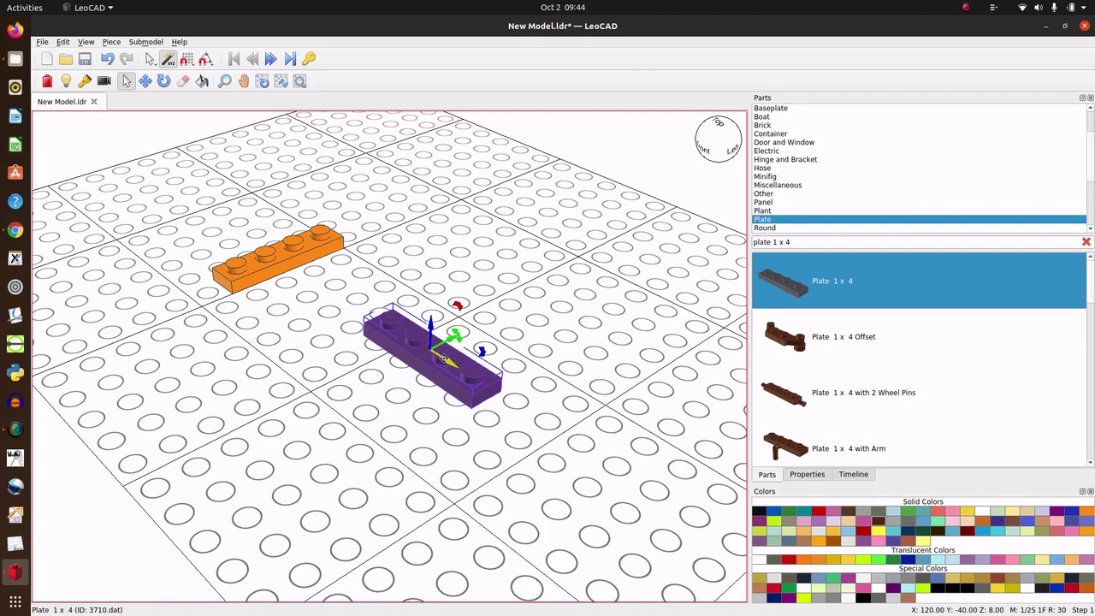
mouse_move(442, 358)
mouse_down()
mouse_move(615, 468)
mouse_move(484, 392)
mouse_up()
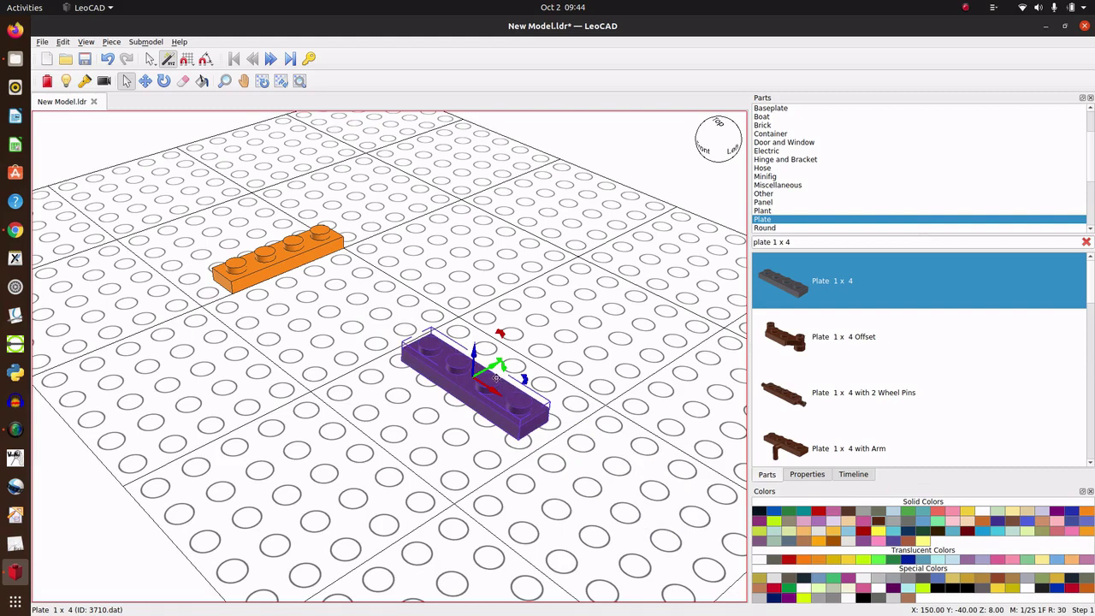
mouse_move(492, 368)
mouse_down()
mouse_move(543, 349)
mouse_move(517, 329)
mouse_up()
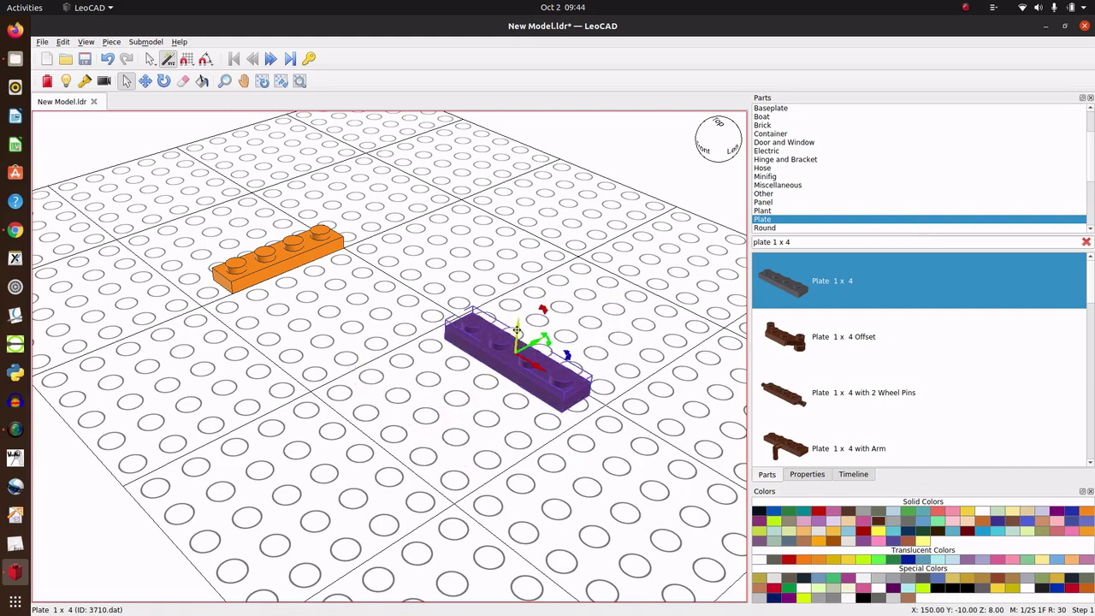
drag(517, 329, 527, 344)
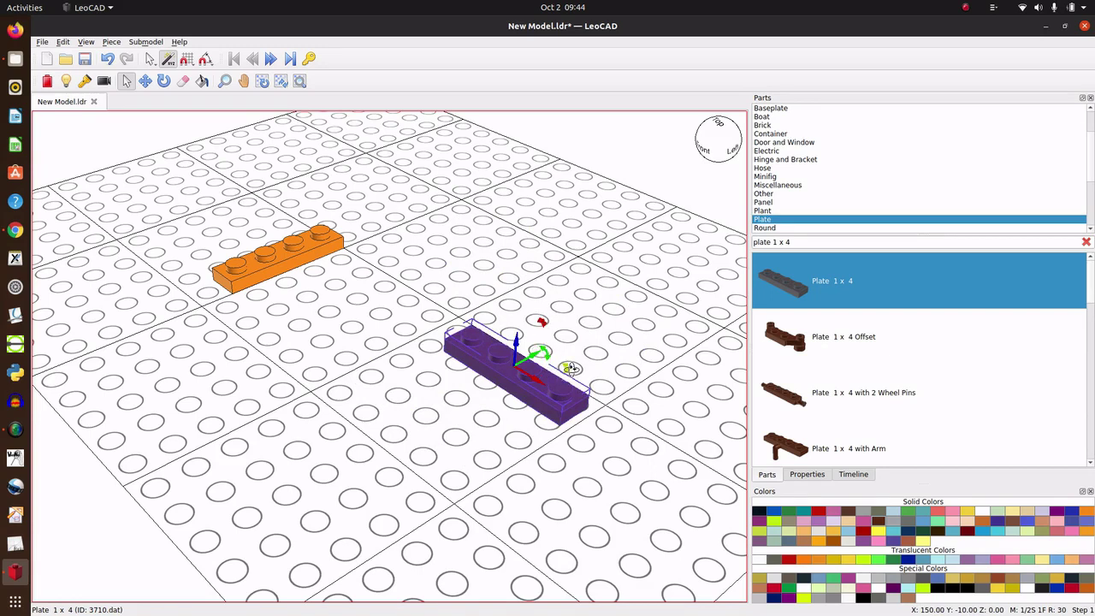
mouse_move(570, 368)
mouse_down()
mouse_move(443, 383)
mouse_move(569, 399)
mouse_up()
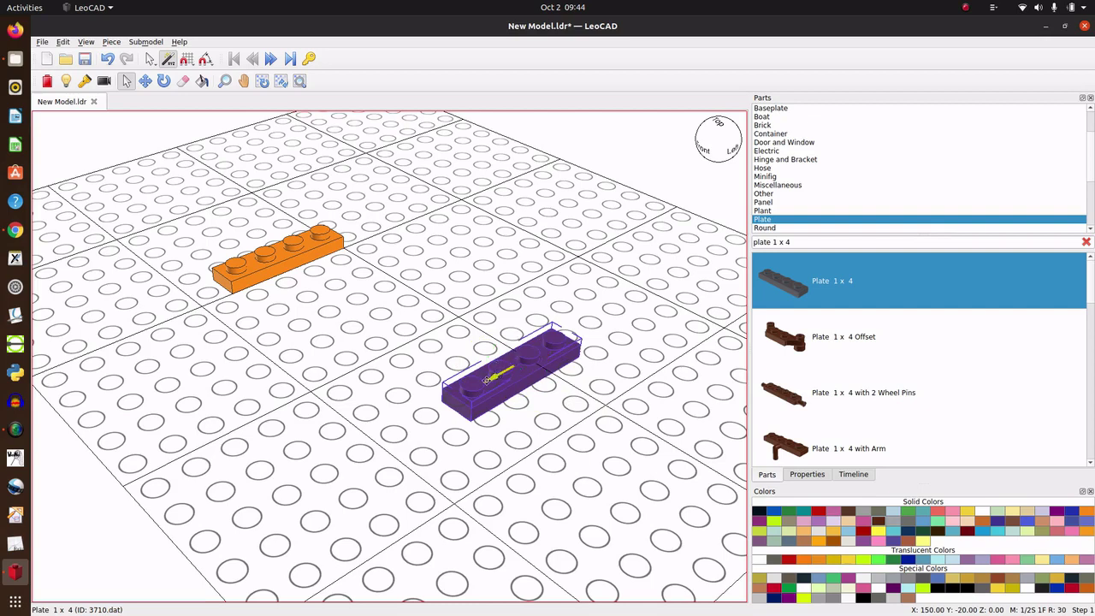
drag(499, 376, 446, 401)
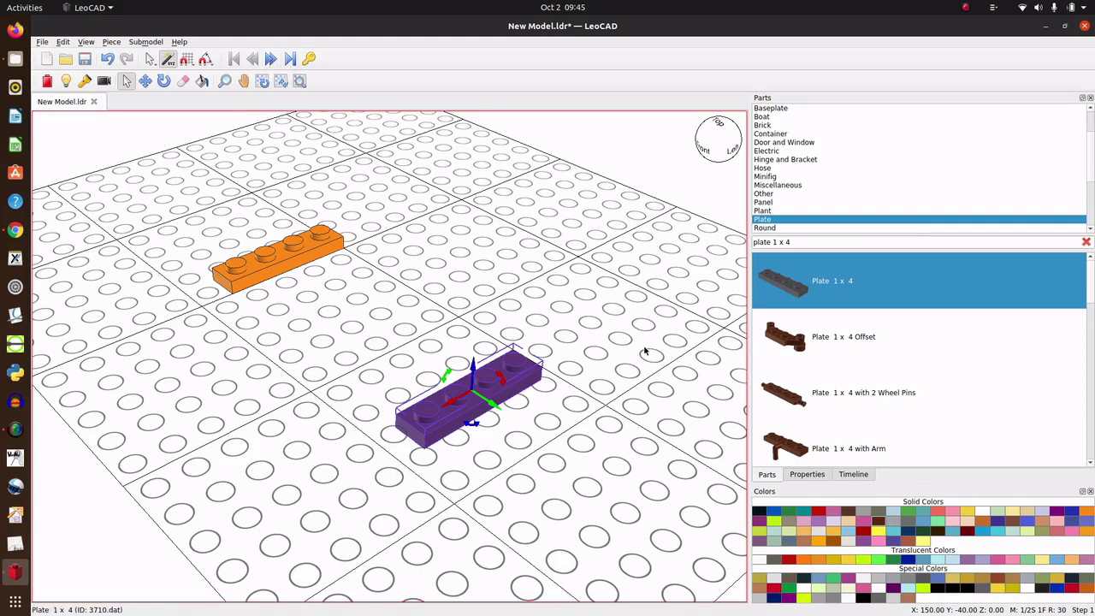
click(549, 419)
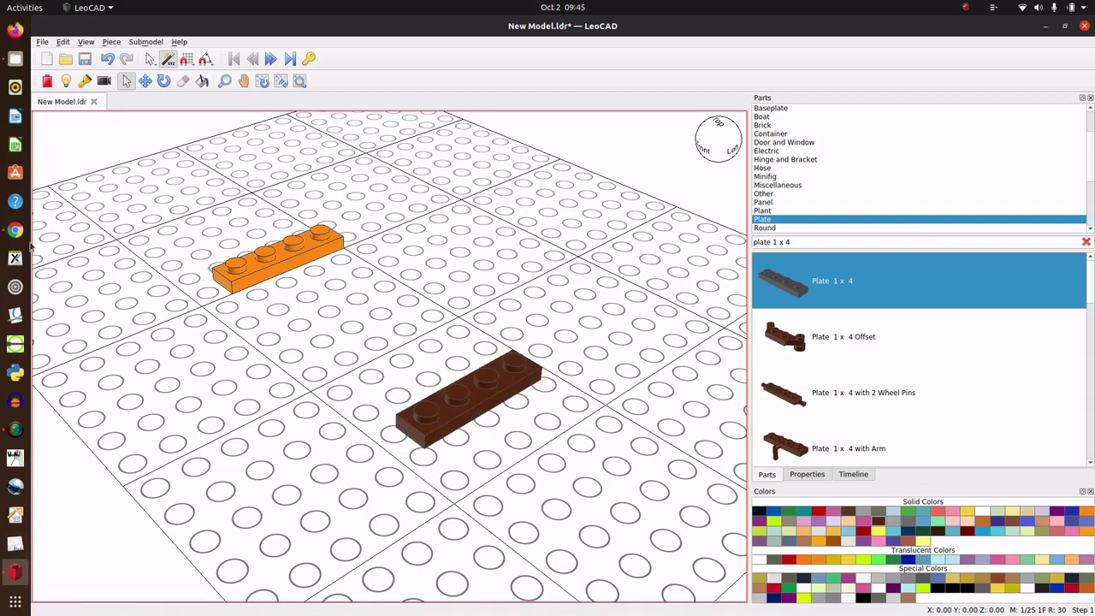
- Read the tutorial's Moving Pieces section on adding a Plate 2 x 4, then return to LeoCAD
click(16, 230)
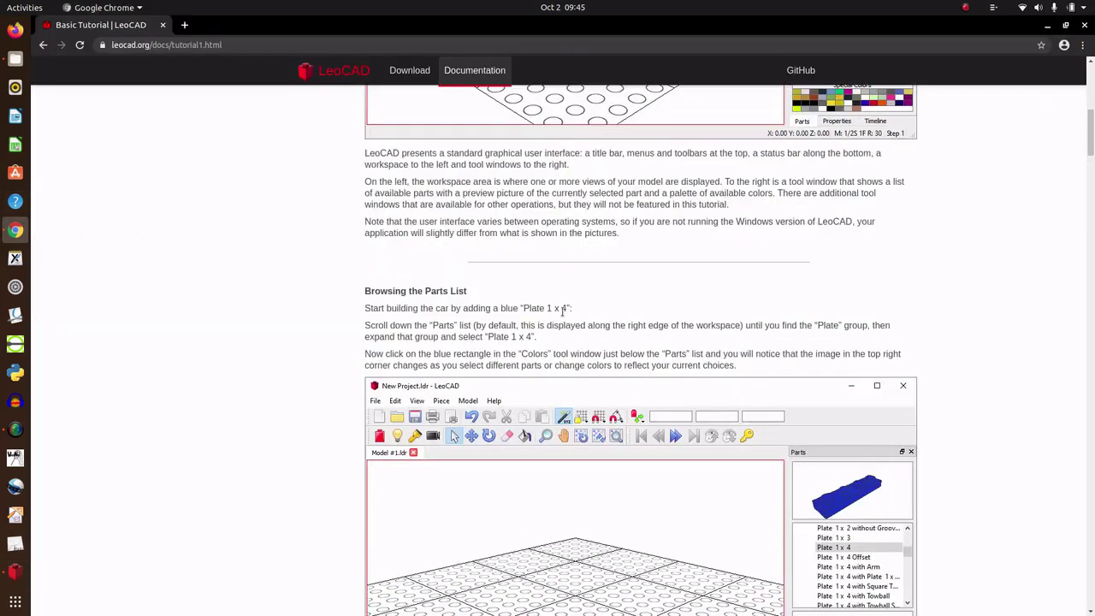
scroll(673, 327, down, 2)
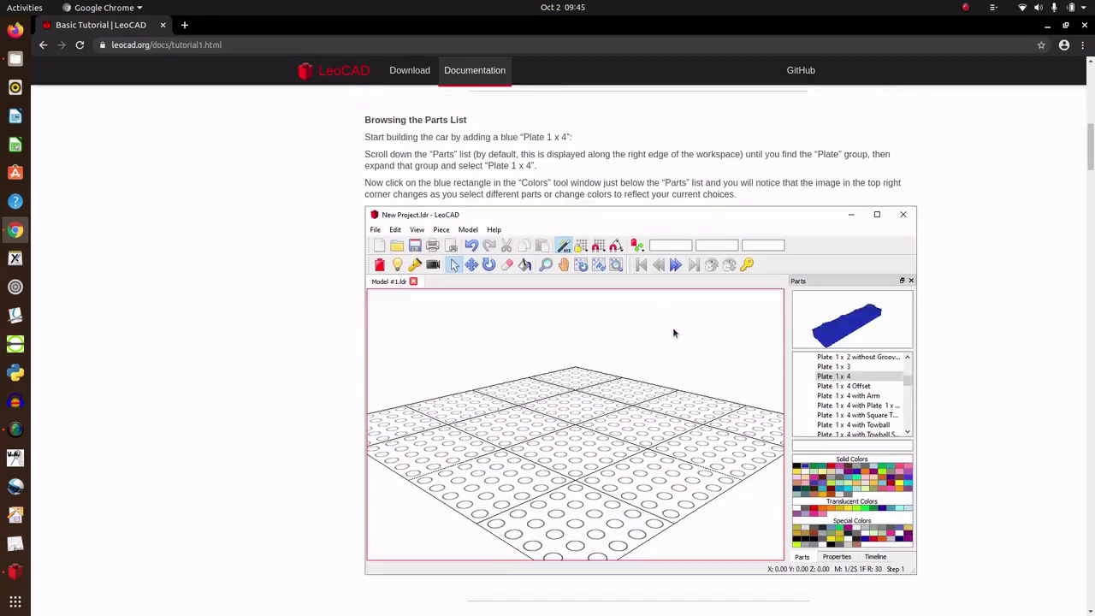
scroll(672, 327, down, 3)
scroll(673, 327, down, 3)
scroll(671, 326, down, 2)
scroll(632, 314, down, 2)
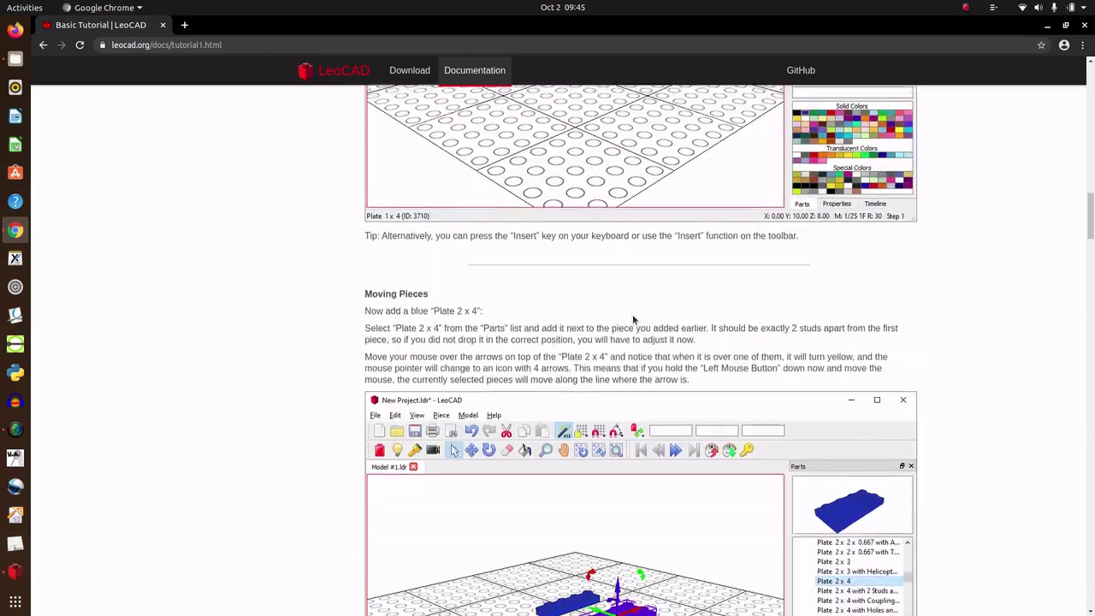
scroll(633, 314, down, 3)
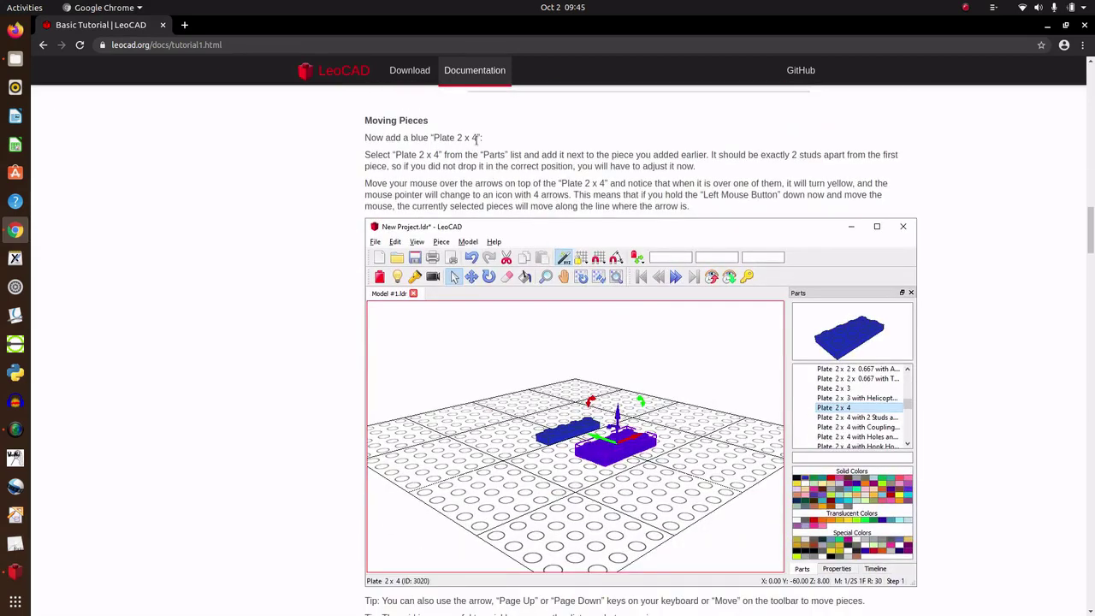
click(17, 570)
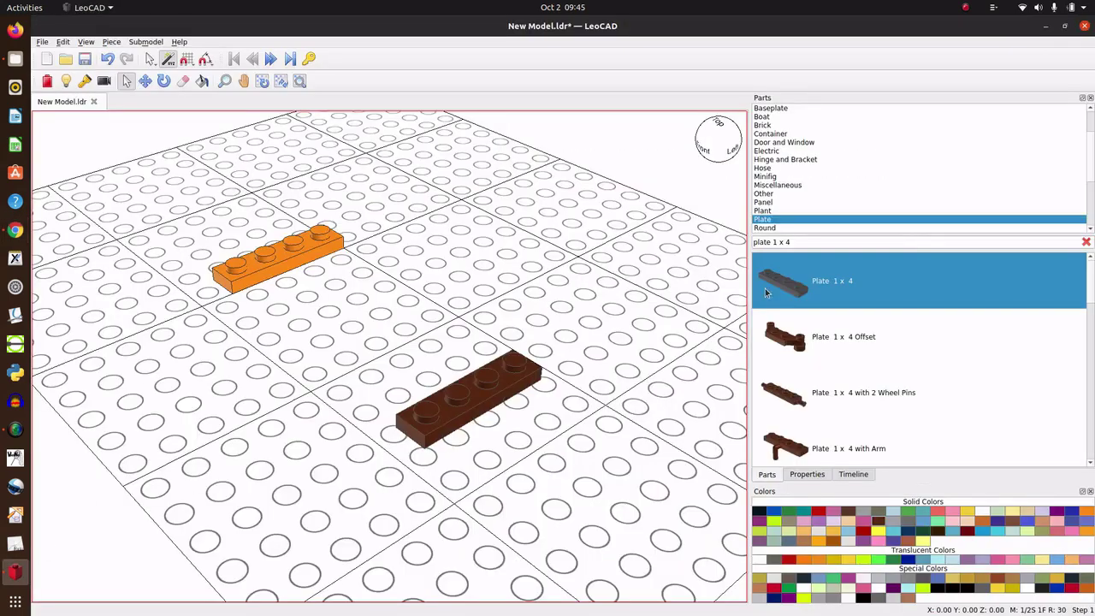
- Search 'plate 2 x 4' and place a Plate 2 x 4 beside the dark red plate, rotated 90°
click(776, 243)
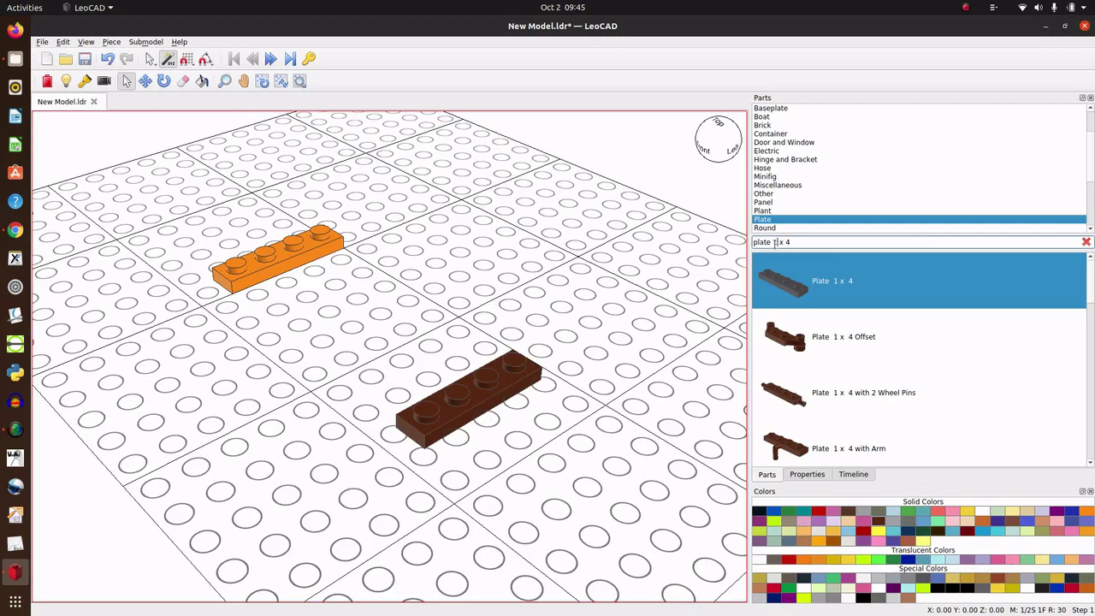
text(2)
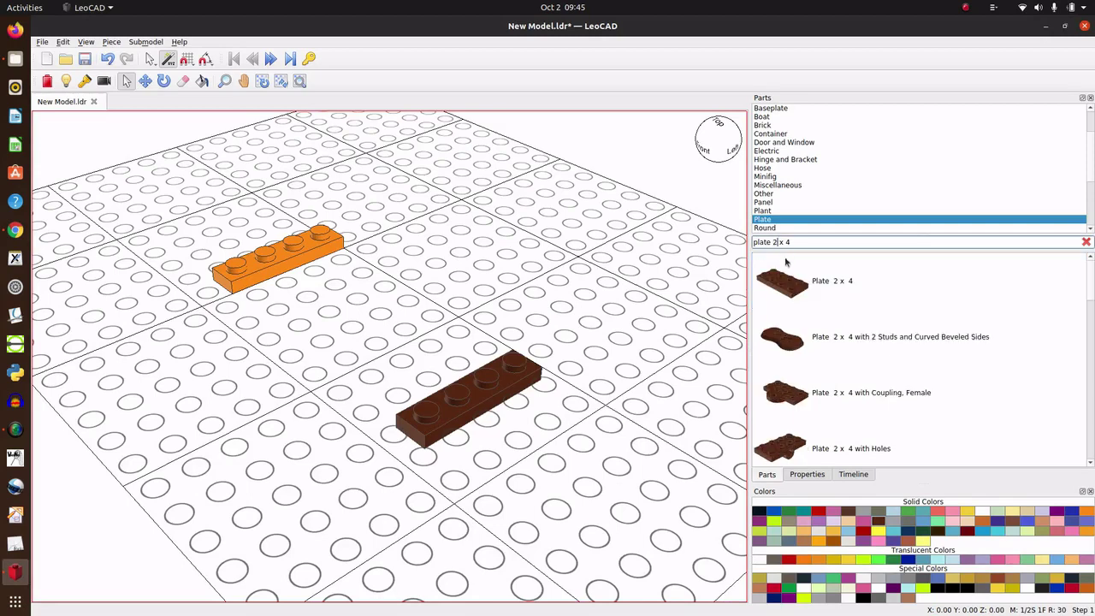
drag(805, 288, 629, 326)
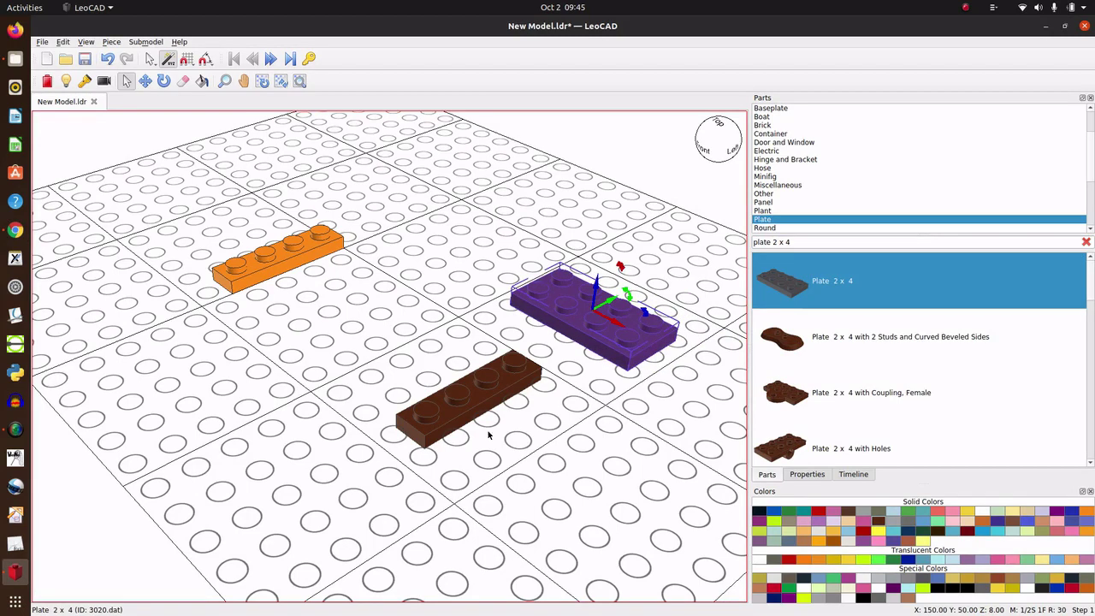
mouse_move(645, 310)
mouse_down()
mouse_move(607, 319)
mouse_move(677, 368)
mouse_move(551, 485)
mouse_move(591, 475)
mouse_up()
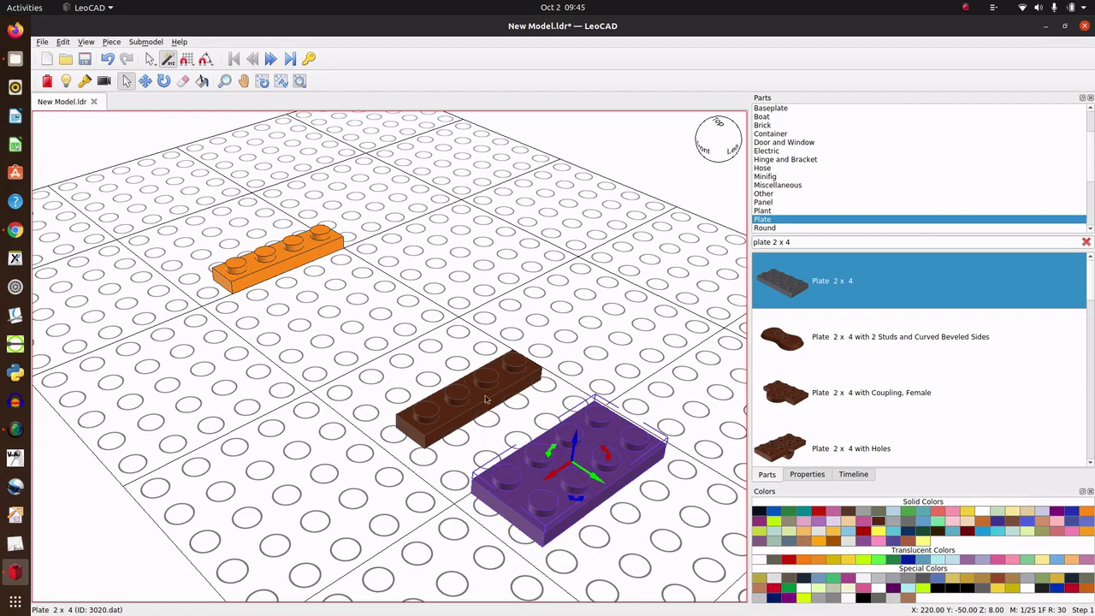
- Search 'plate 2 x 10' and drop a Plate 2 x 10 into the scene
click(794, 242)
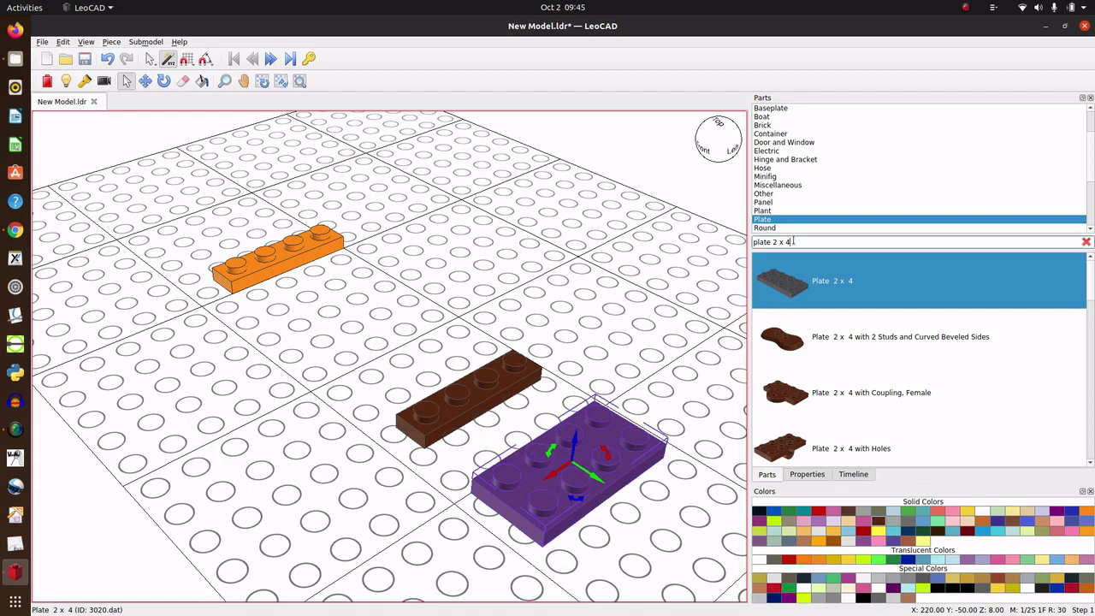
text(1)
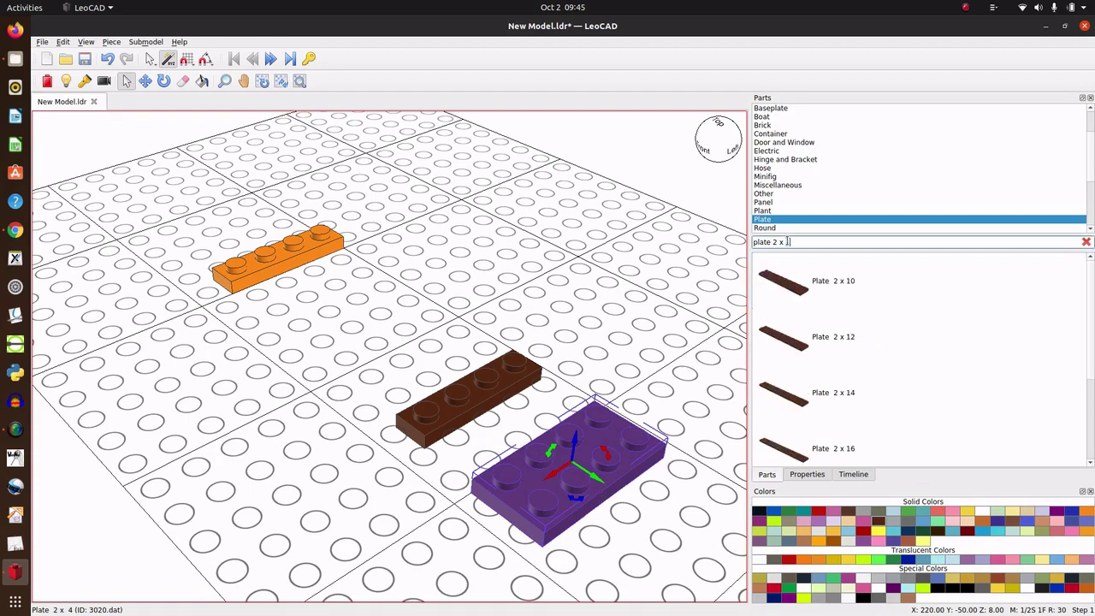
text(0)
click(819, 284)
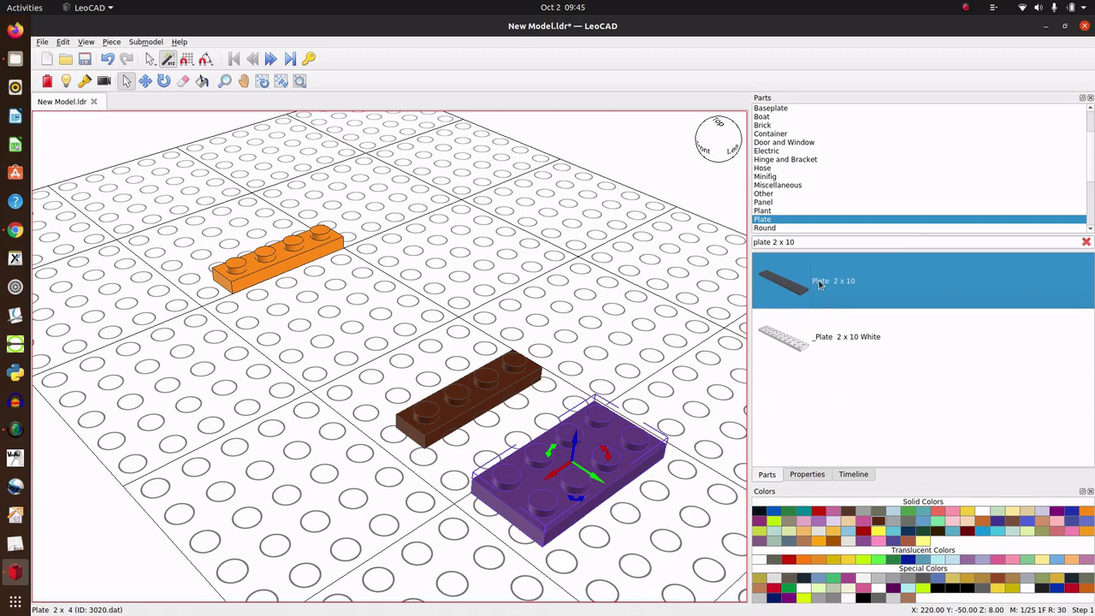
drag(820, 284, 555, 303)
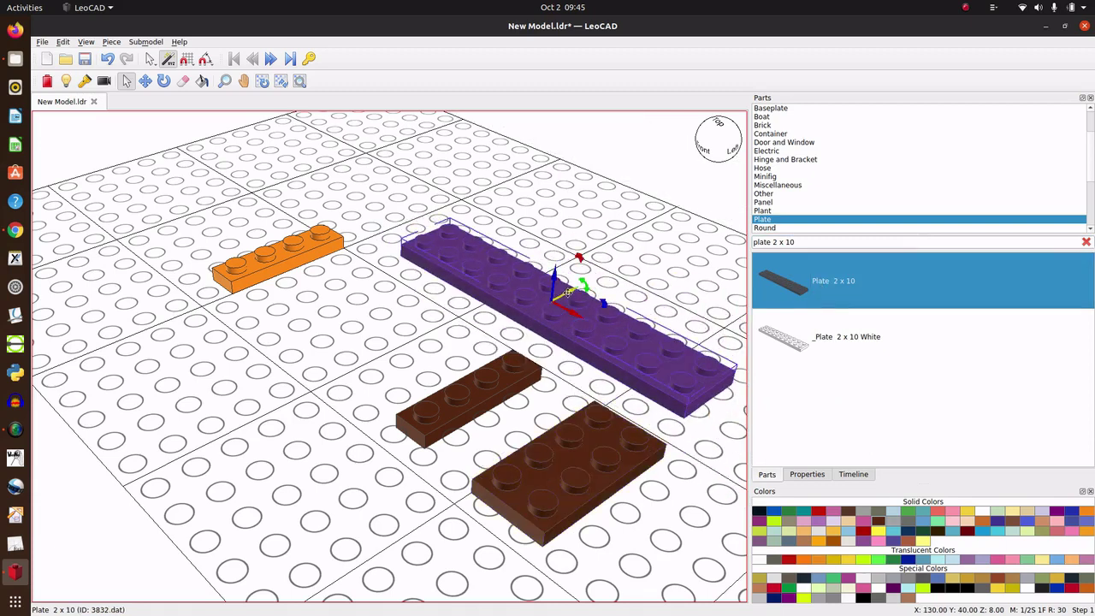
- Move the 2 x 10 plate over the brown plates, raise it one plate height, and slide it into place
drag(544, 290, 520, 432)
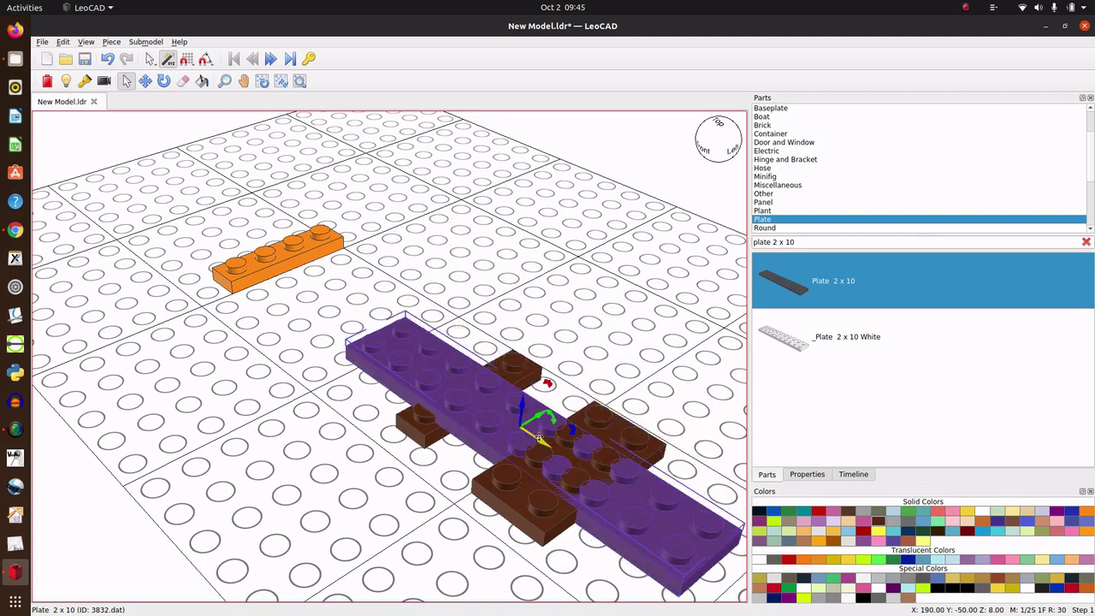
drag(522, 407, 521, 392)
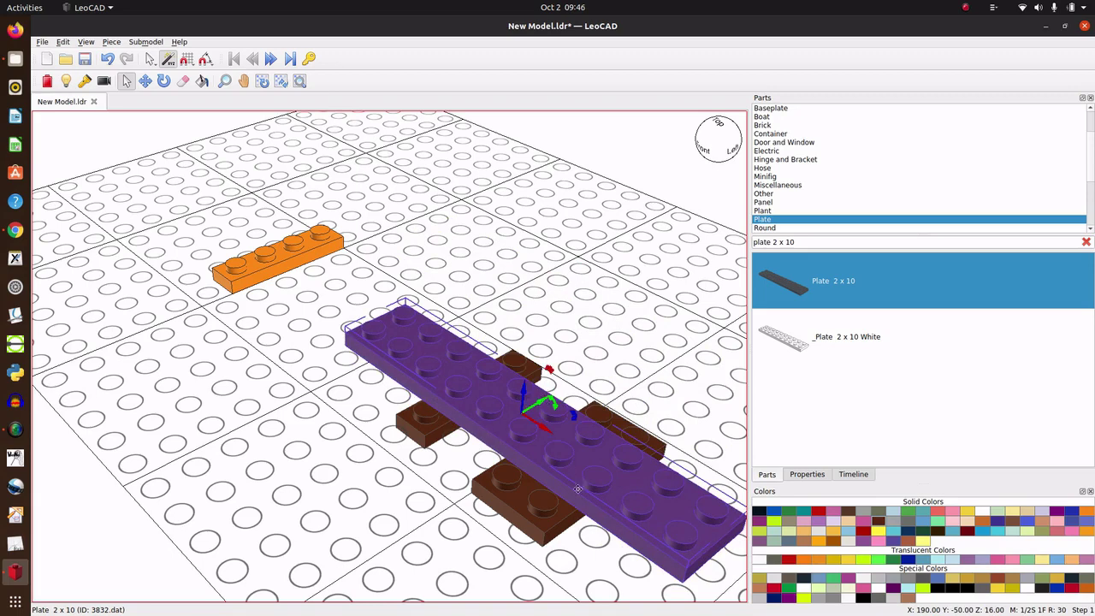
drag(537, 422, 616, 477)
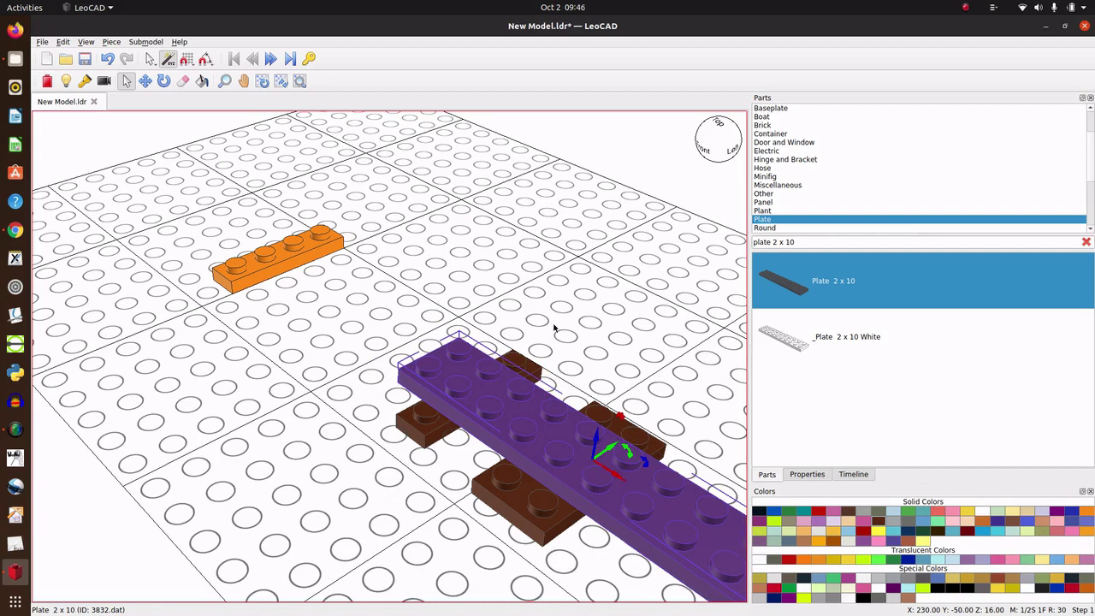
- Jump to the last build step and delete the 2 x 10 plate and both brown plates
key(alt+Down)
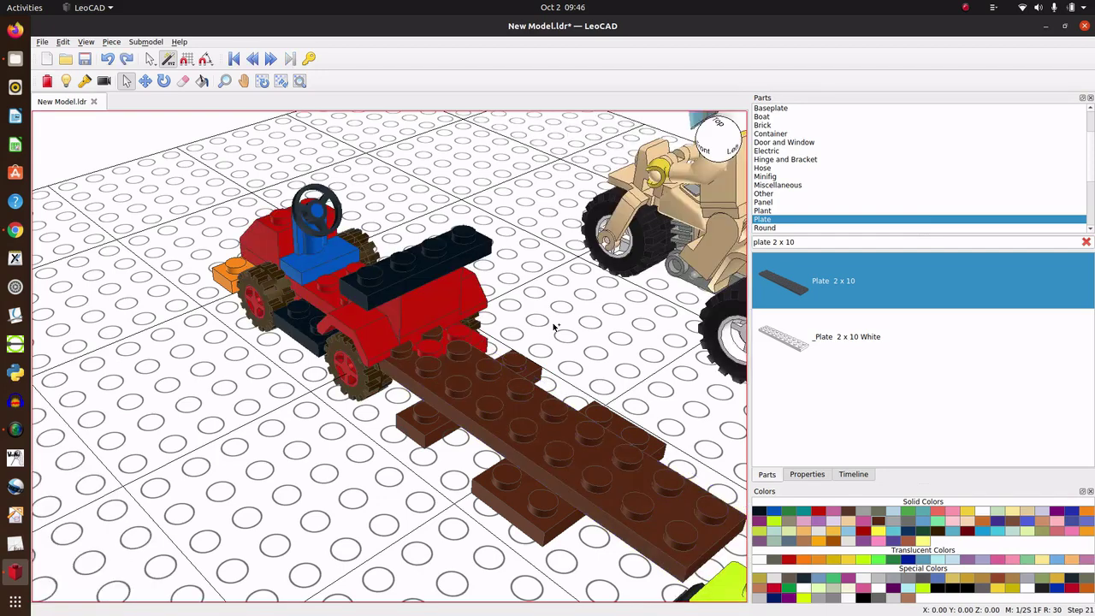
click(550, 448)
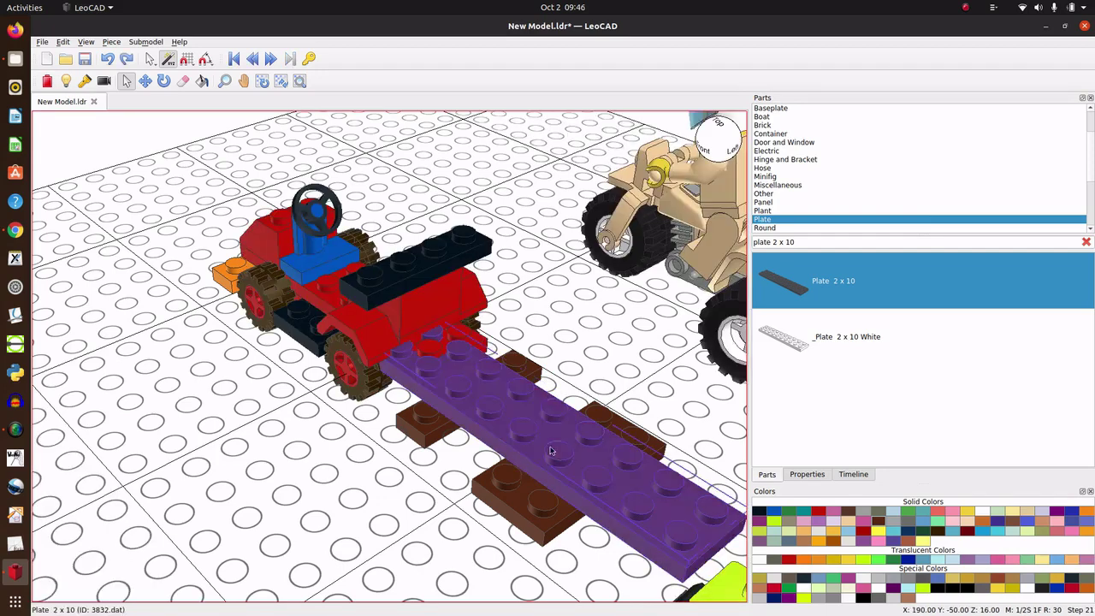
key(Delete)
click(565, 480)
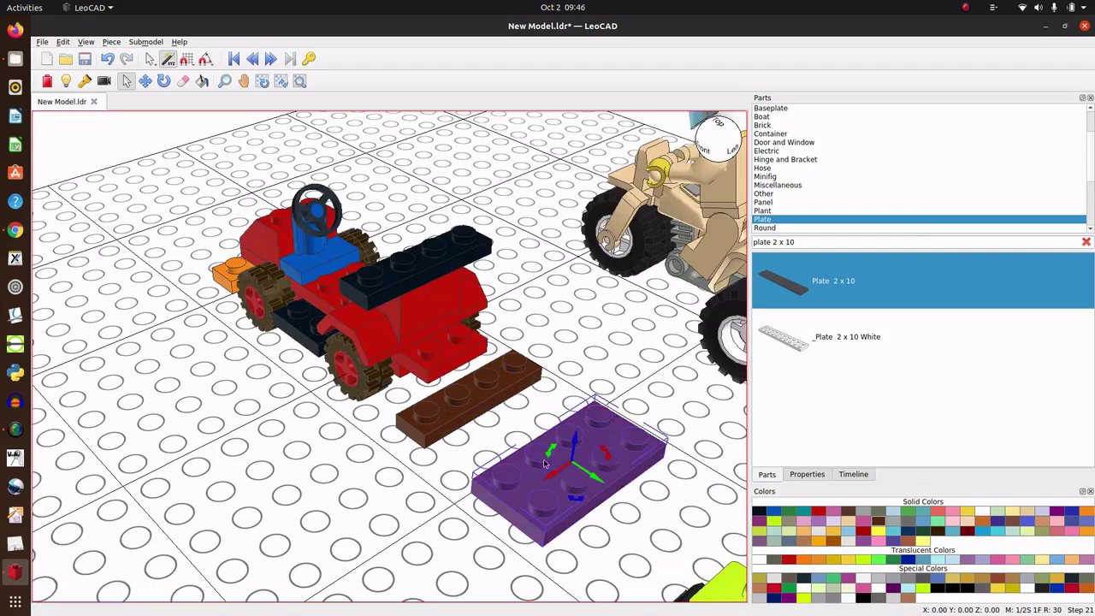
key(Delete)
click(485, 396)
key(Delete)
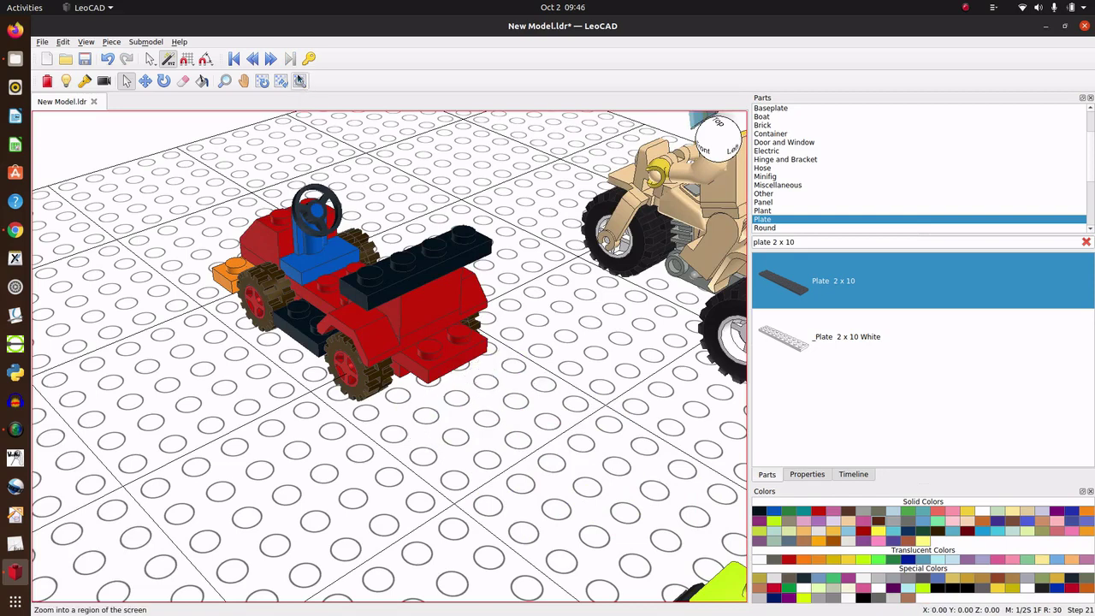
- Step the build back eight steps toward the start of the model
click(253, 59)
click(254, 59)
click(253, 59)
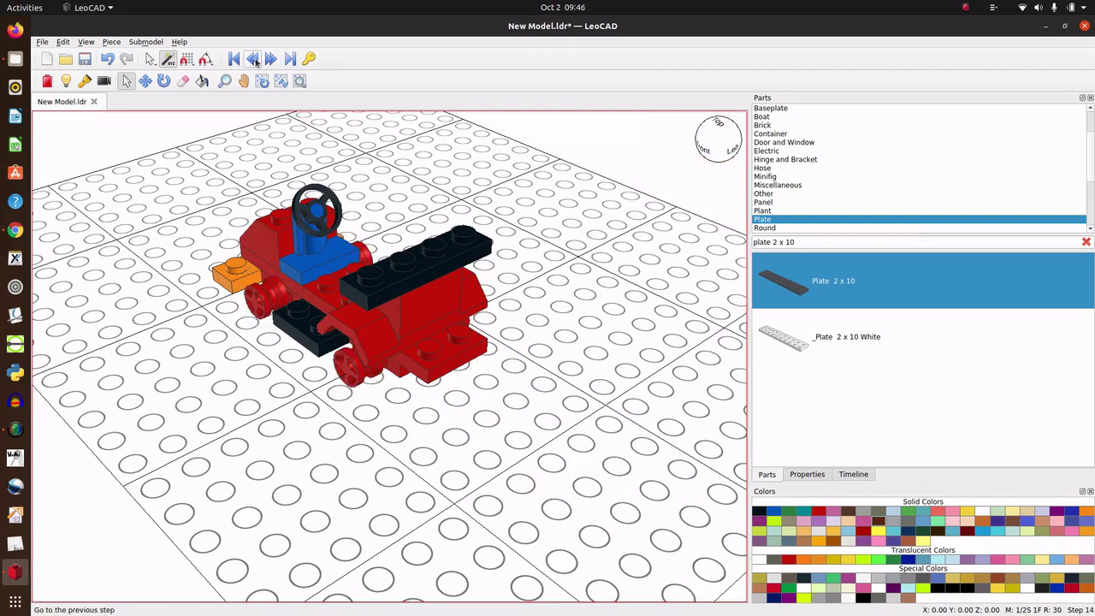
click(253, 59)
click(254, 59)
click(254, 59)
click(254, 59)
click(254, 60)
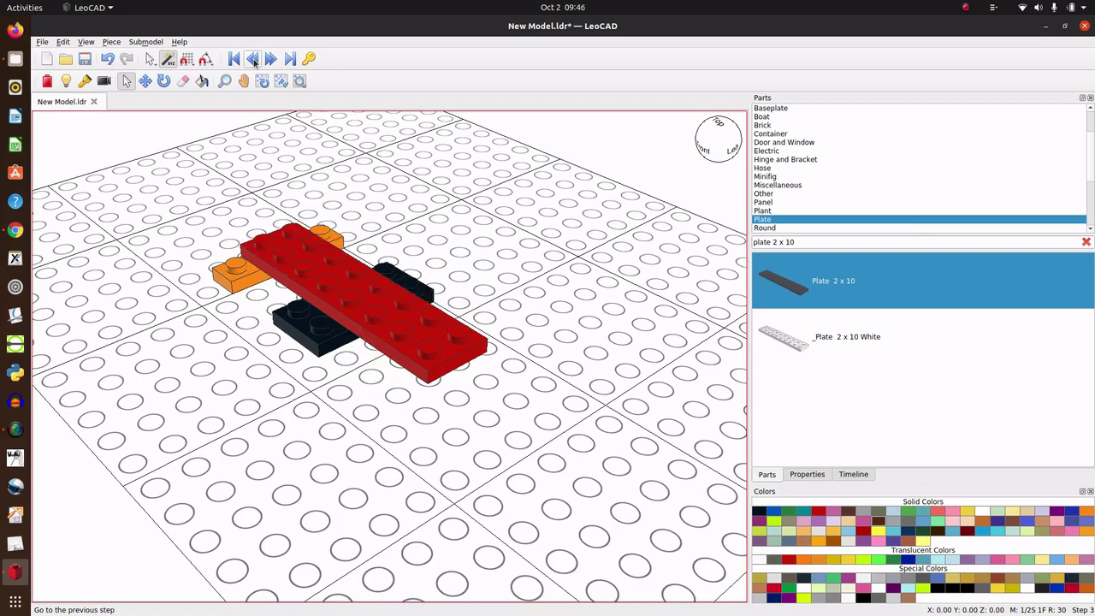
click(254, 59)
click(254, 59)
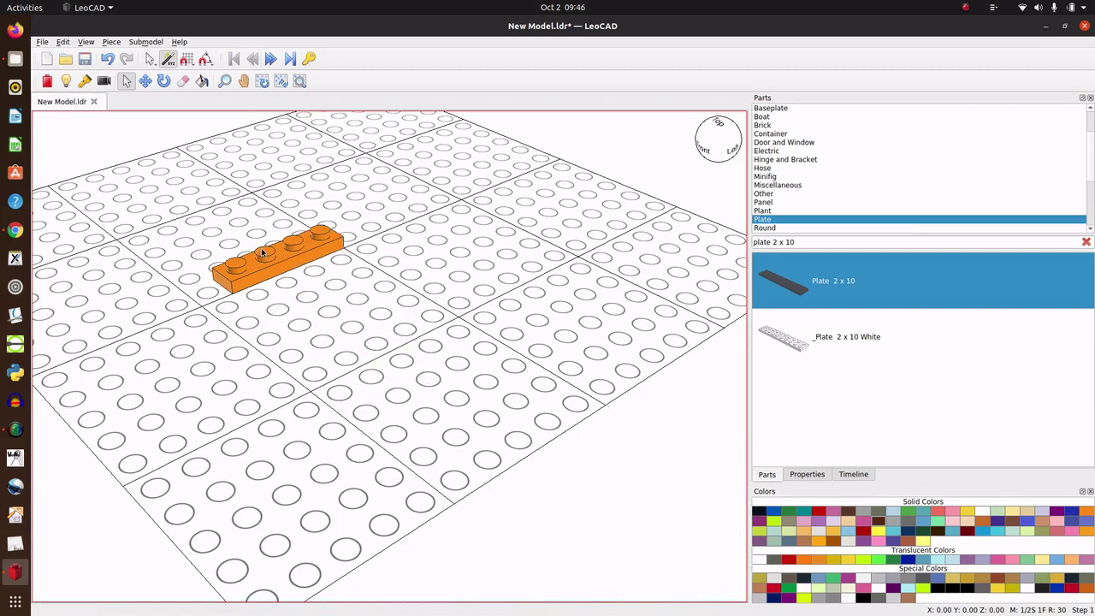
- Advance the build from step 1 to step 9, adding plates, steering wheel, red wing and slope
click(268, 59)
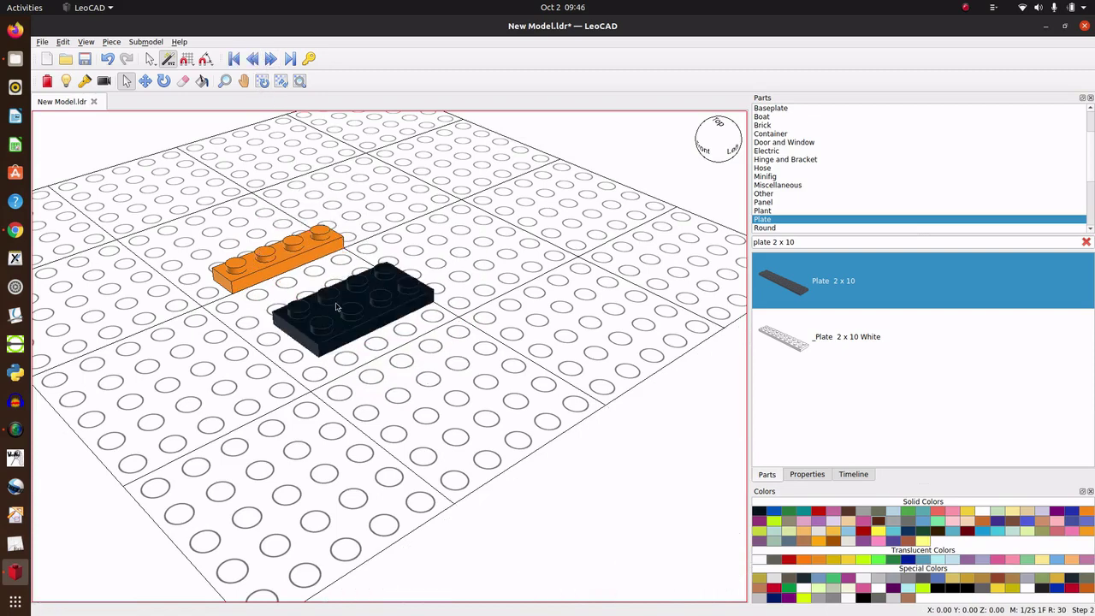
click(270, 59)
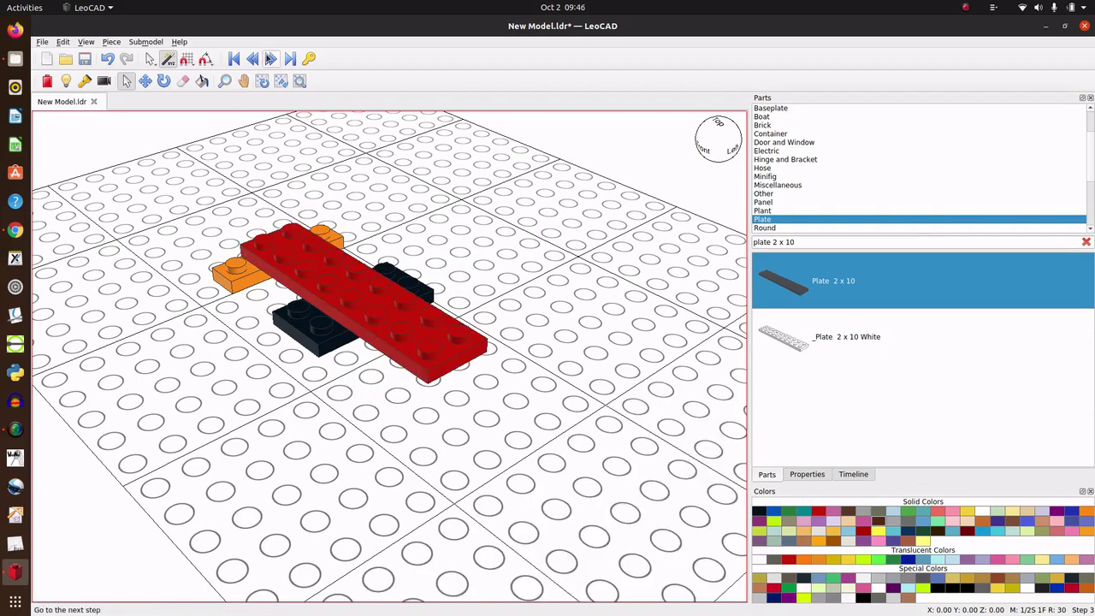
click(270, 59)
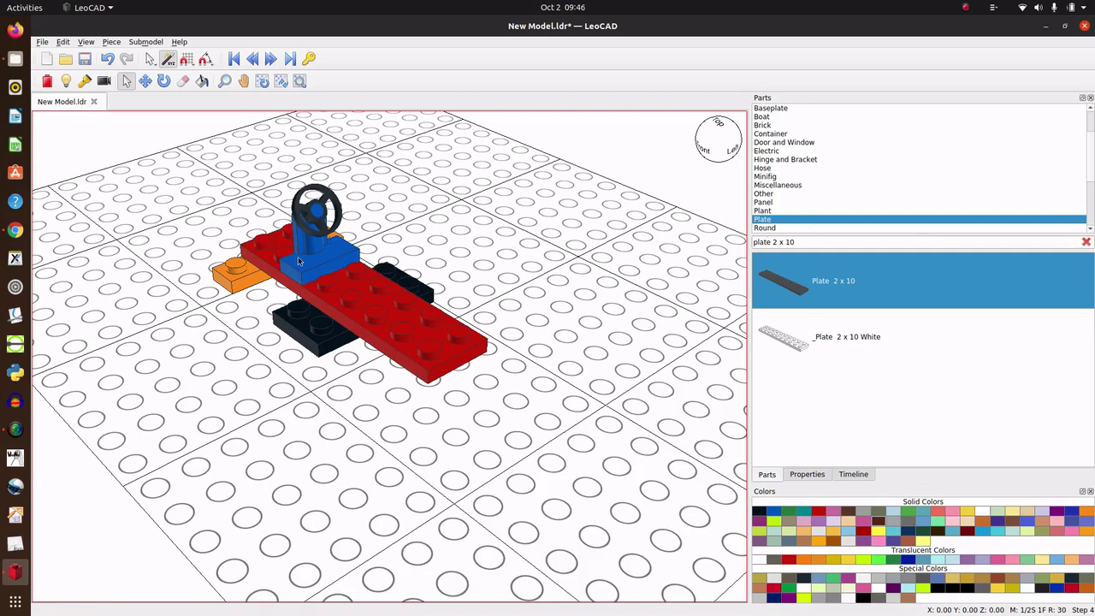
click(272, 60)
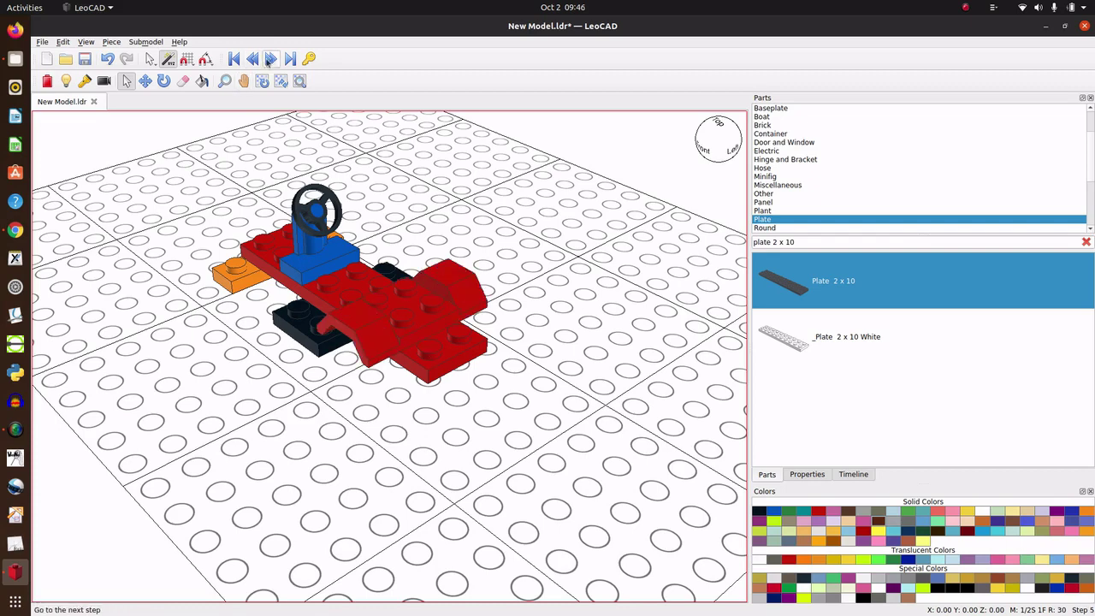
click(270, 60)
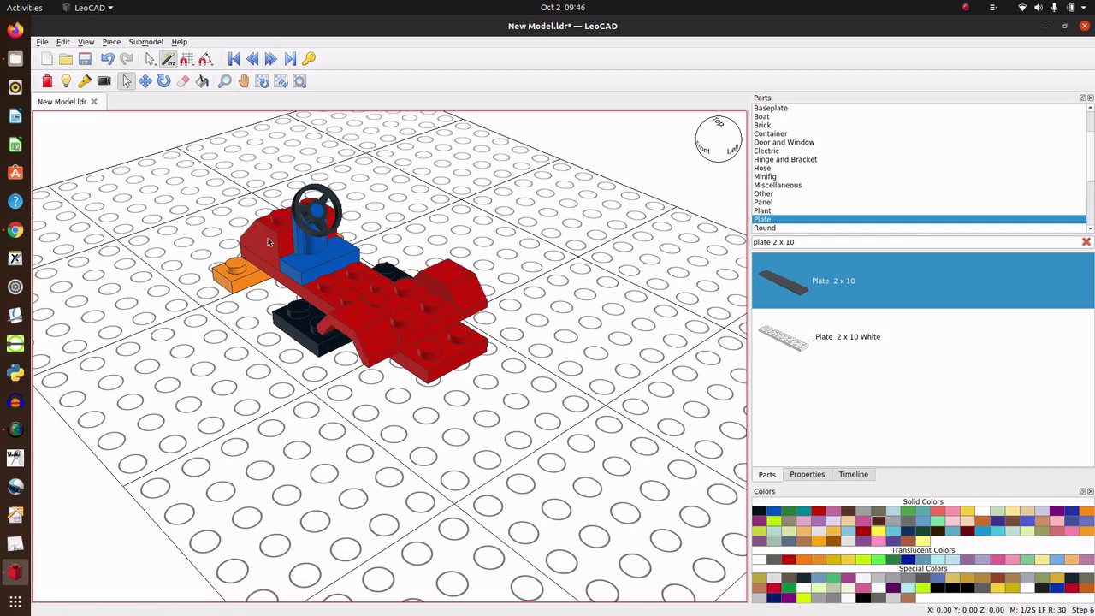
click(266, 63)
click(268, 60)
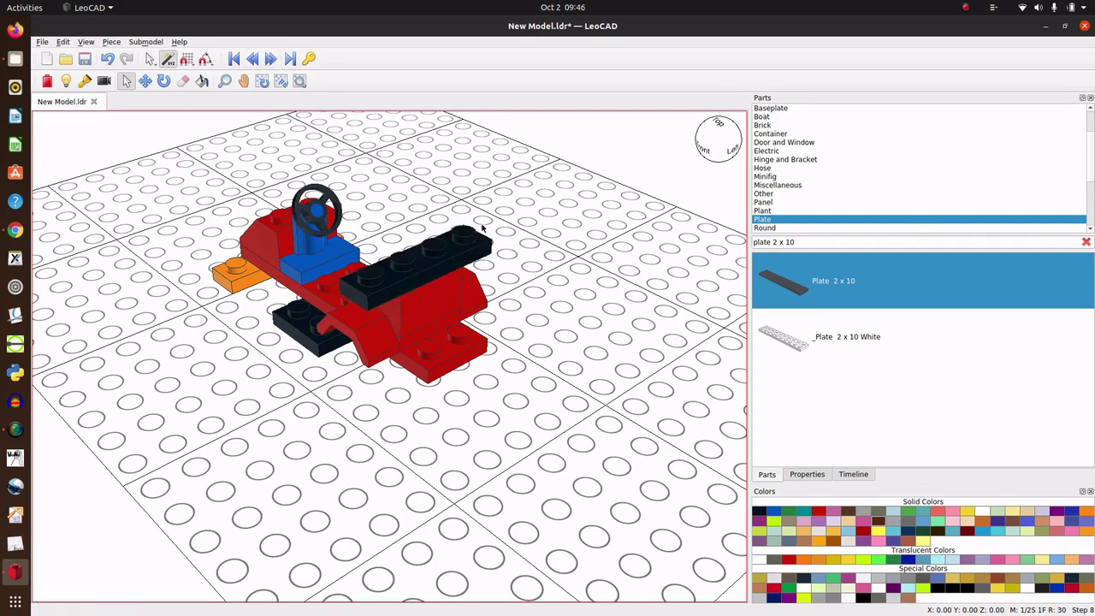
click(271, 59)
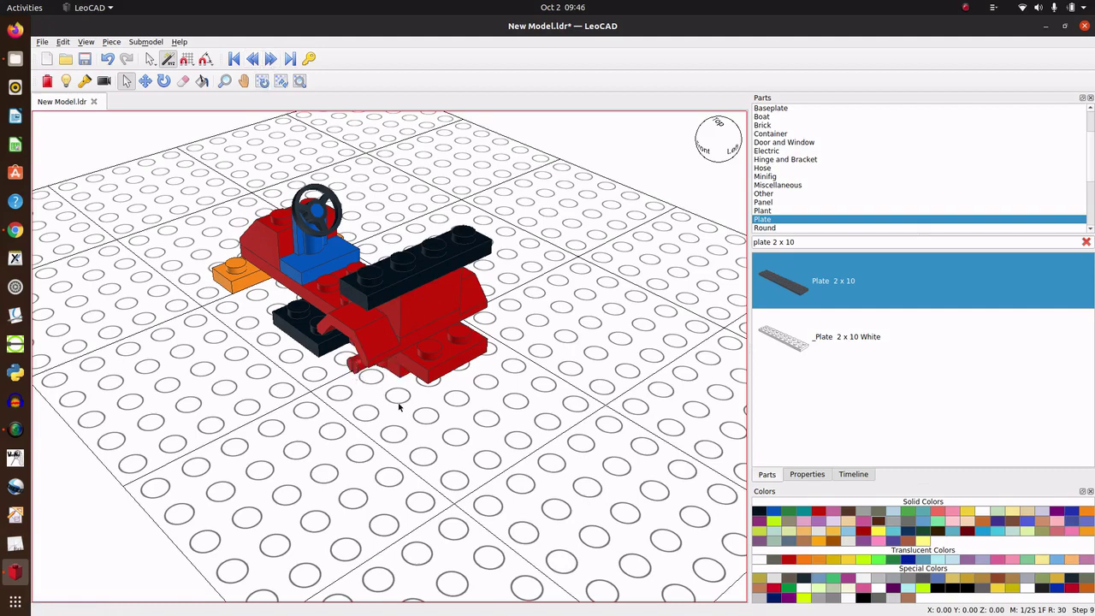
- Orbit under and back above the baseplate, then advance to step 11 showing the red wheel hub
right_drag(413, 412, 420, 308)
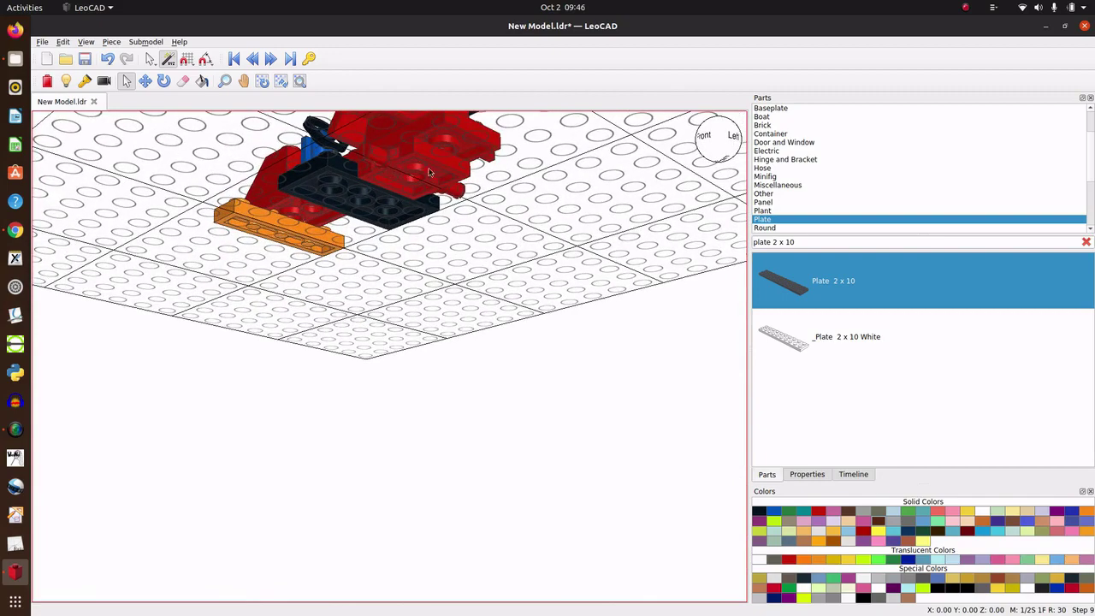
mouse_move(450, 240)
right_down()
mouse_move(437, 310)
mouse_move(417, 336)
right_up()
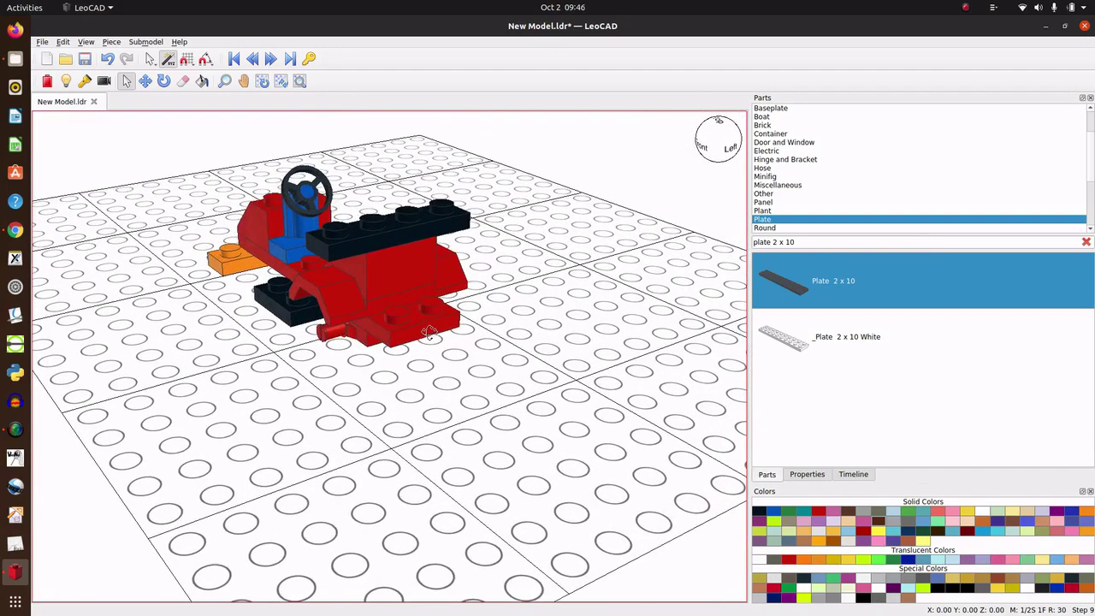
click(271, 59)
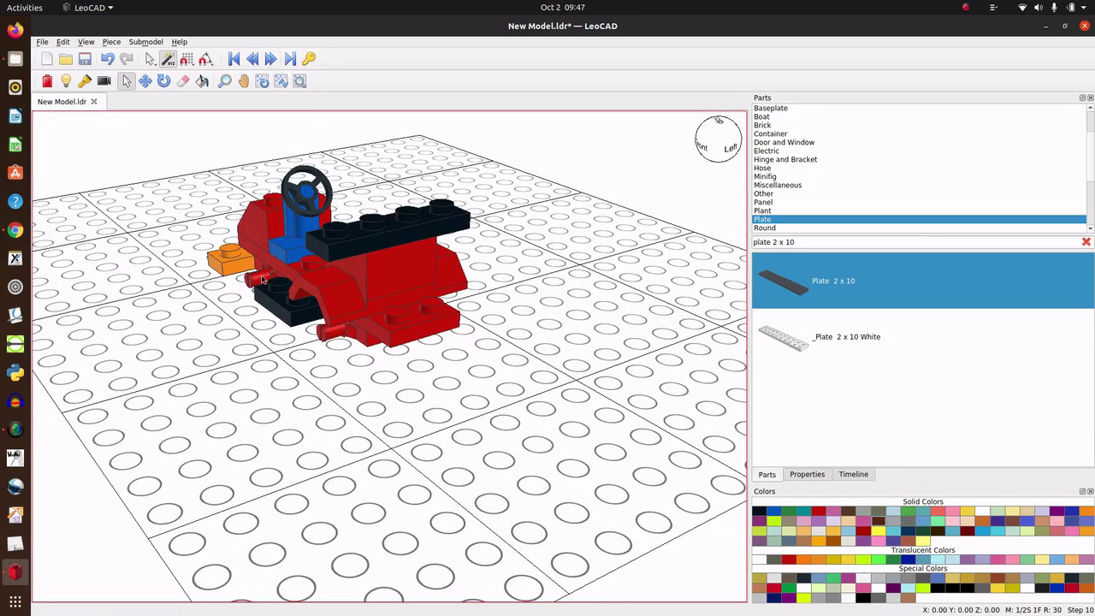
click(271, 58)
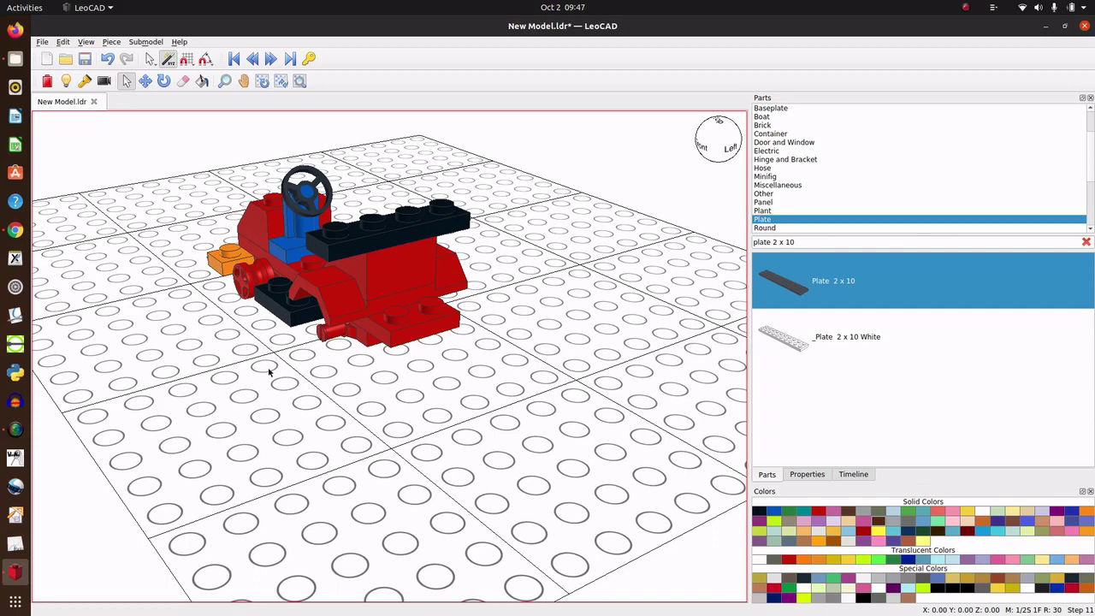
- Advance the build to step 18 so the red car's wheels and tyres are fitted
click(187, 59)
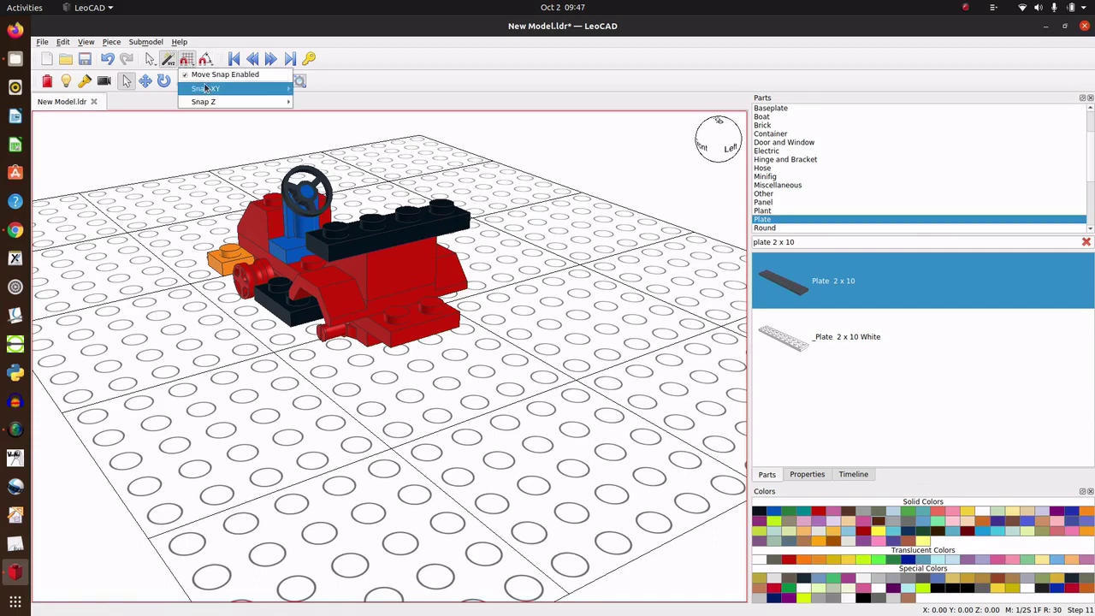
click(188, 63)
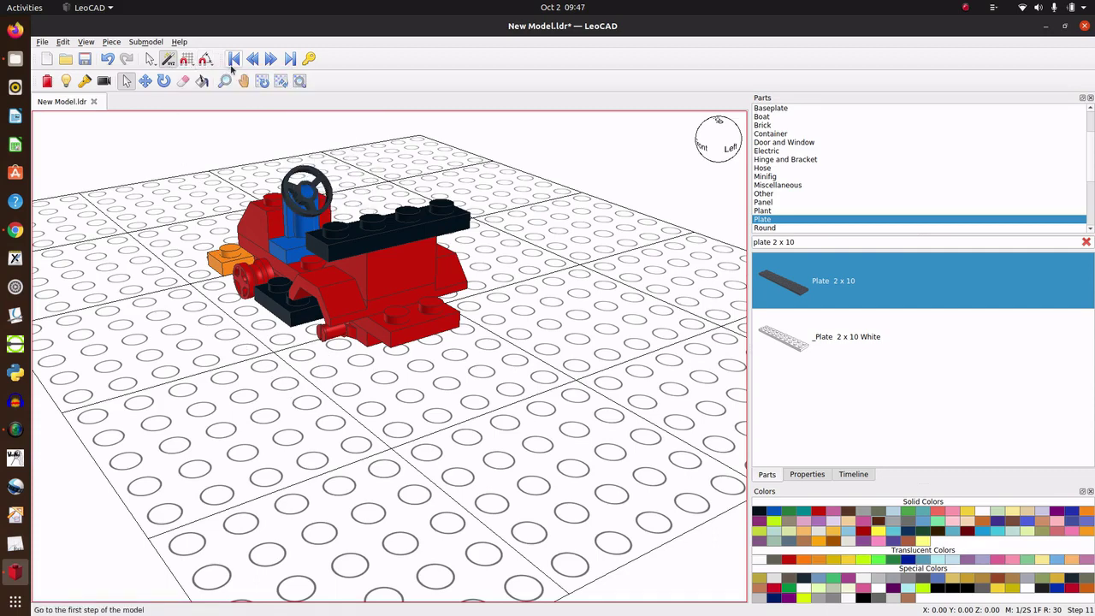
click(271, 60)
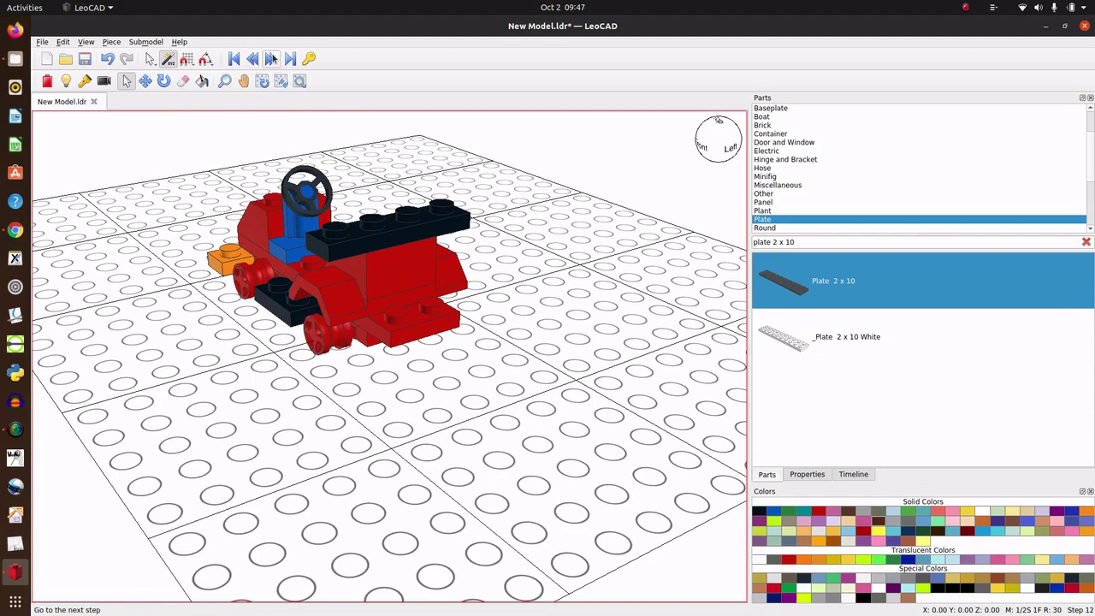
click(271, 59)
click(271, 59)
click(271, 59)
click(271, 59)
- Continue to step 26 with the tan, cyan and lime motorbikes and riders, then zoom out
click(272, 59)
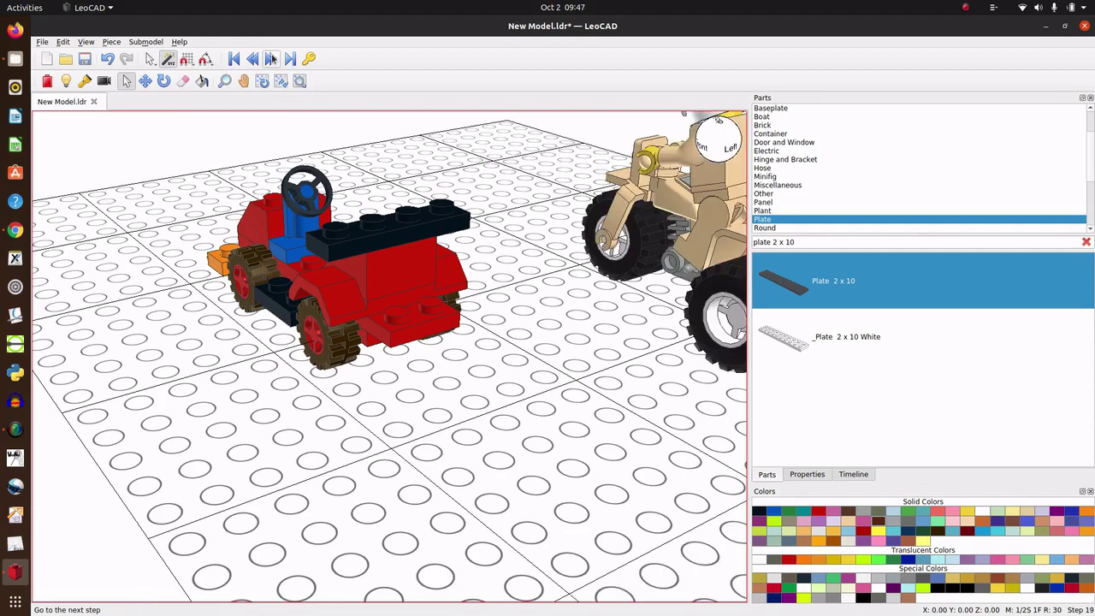
click(271, 59)
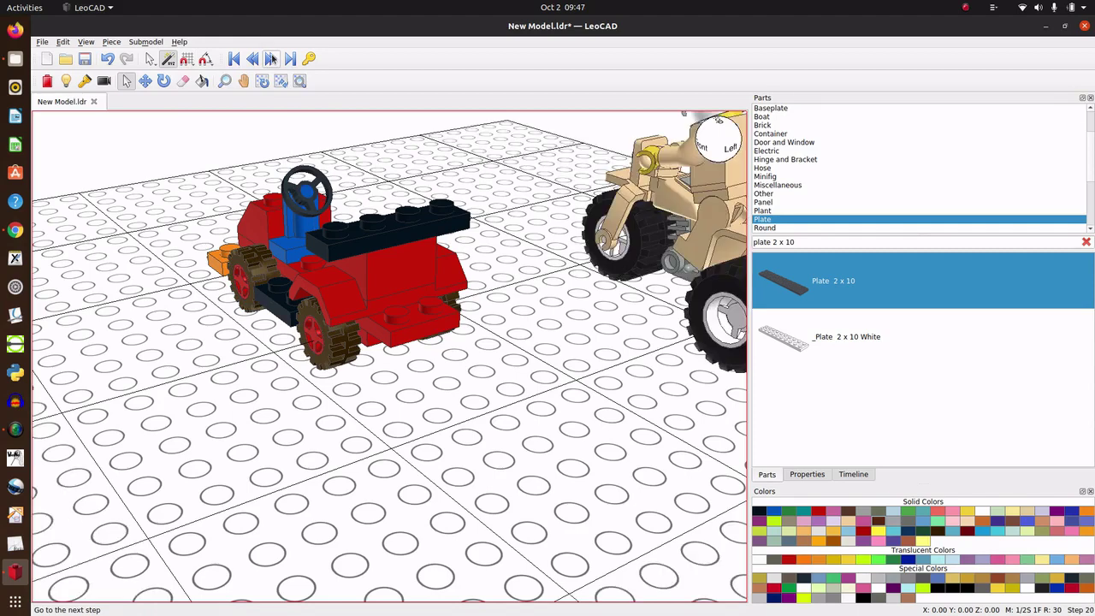
click(271, 59)
click(271, 59)
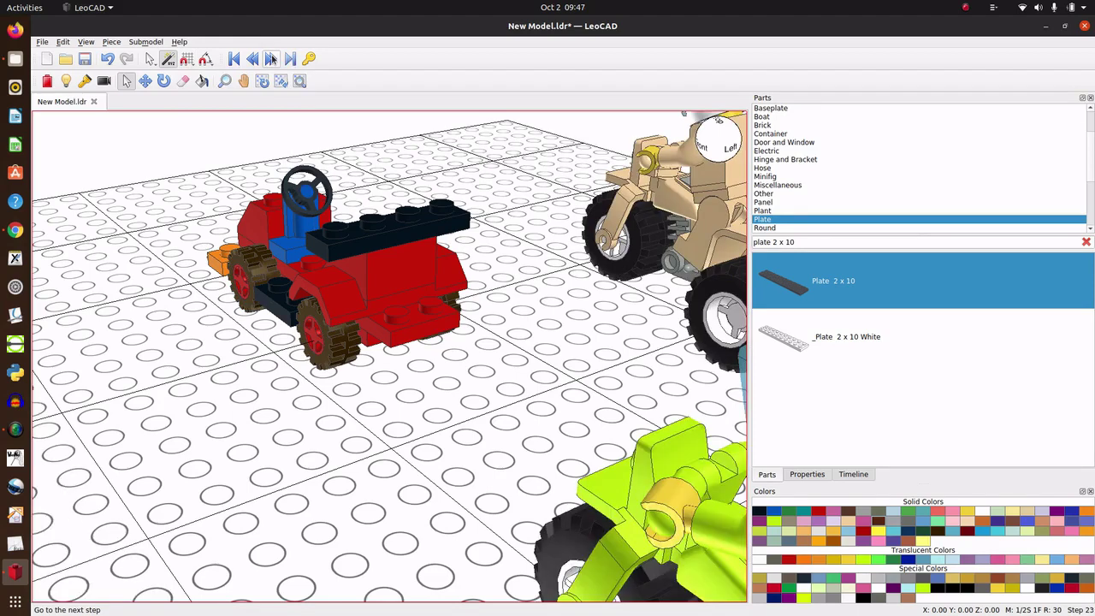
click(272, 59)
click(271, 59)
click(271, 59)
scroll(364, 339, down, 3)
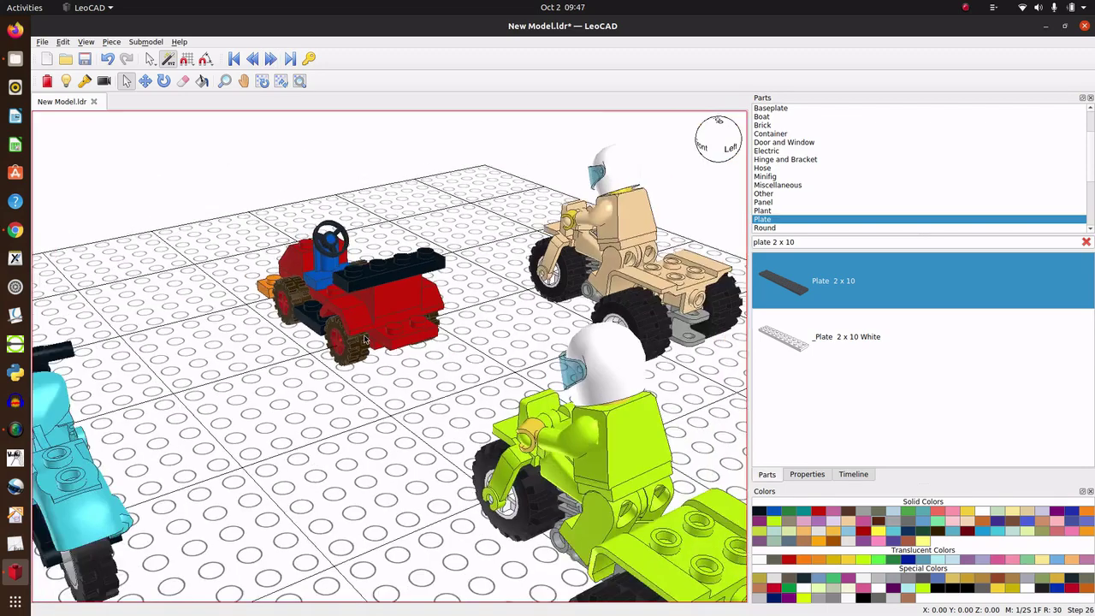
scroll(364, 339, down, 2)
scroll(363, 339, down, 1)
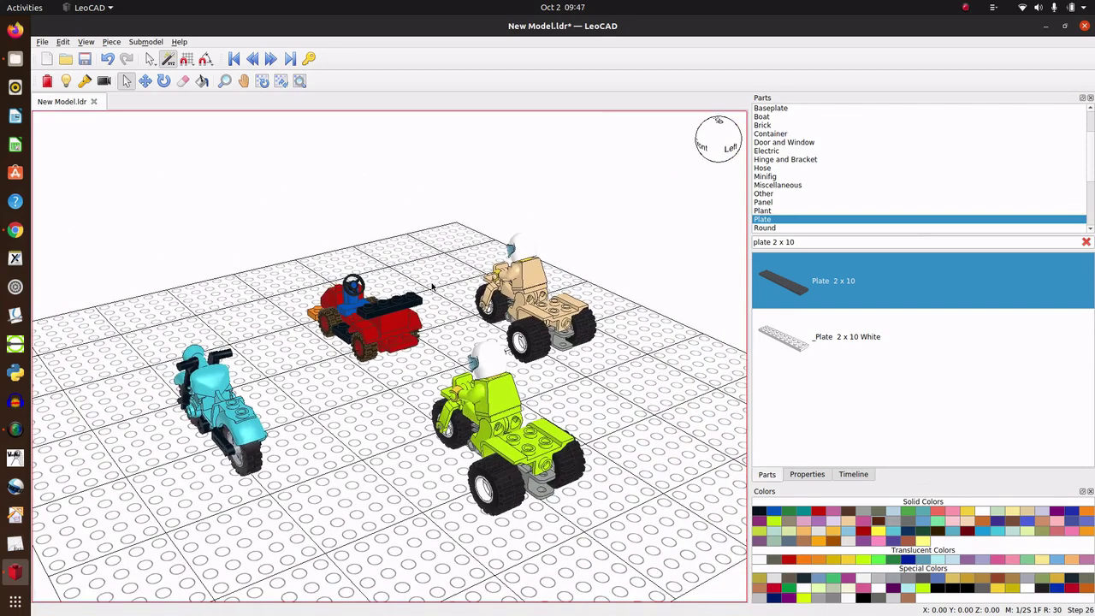